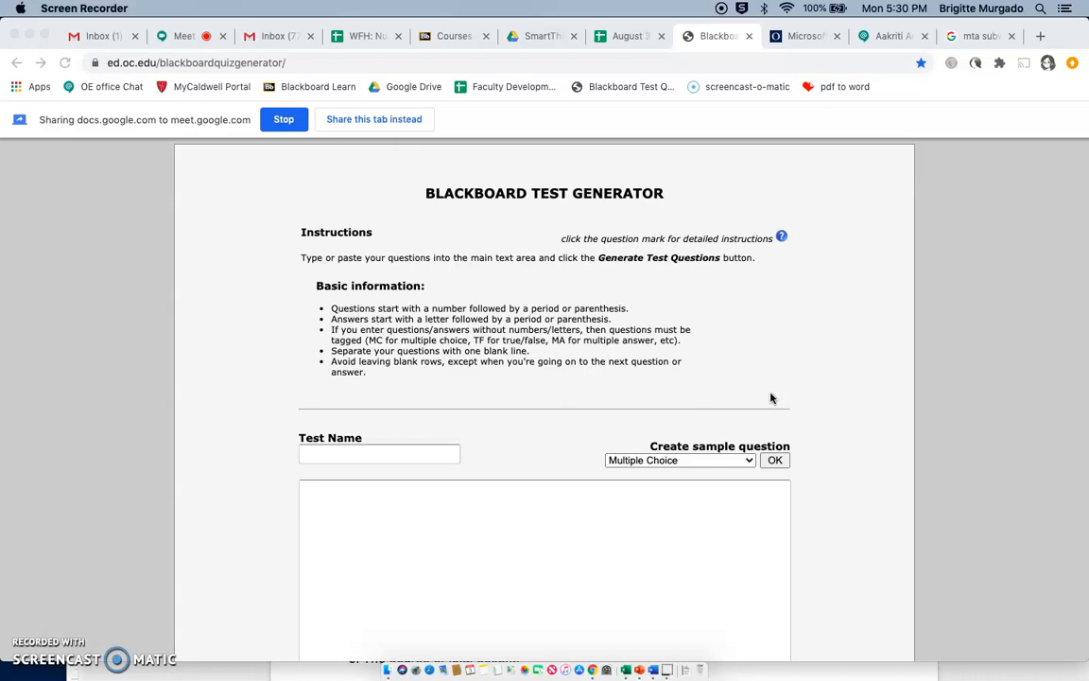
- View the sample question types the Blackboard Test Generator offers
left_click(702, 460)
left_click(702, 460)
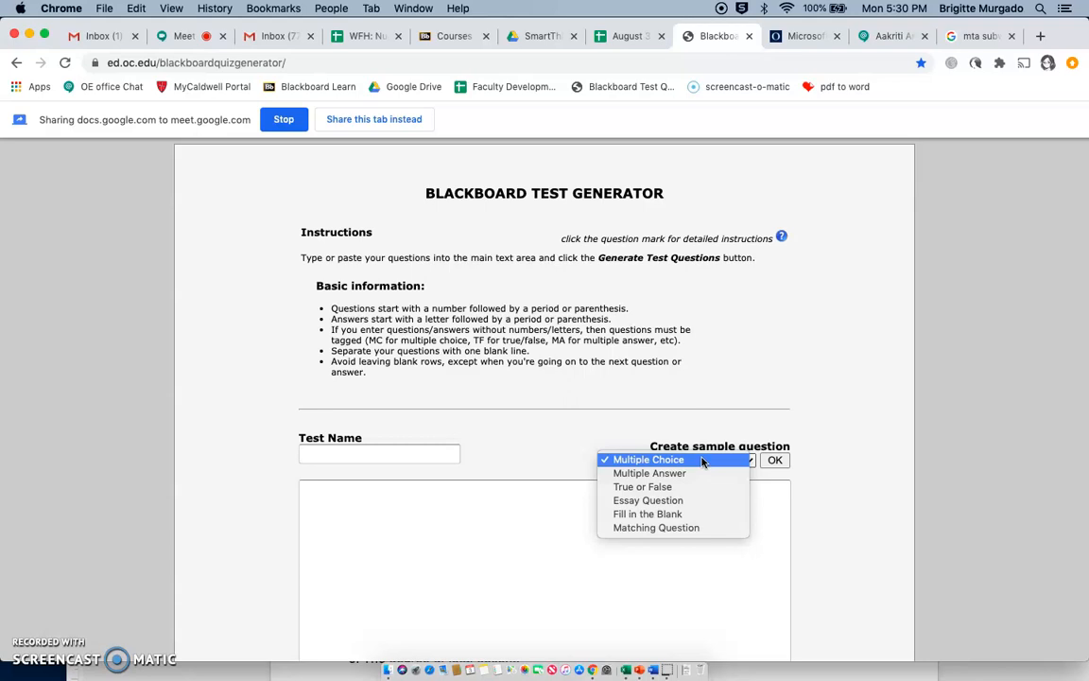
- Open the Sample Test PDF and review its matching and multiple-choice questions through the answer key
left_click(788, 39)
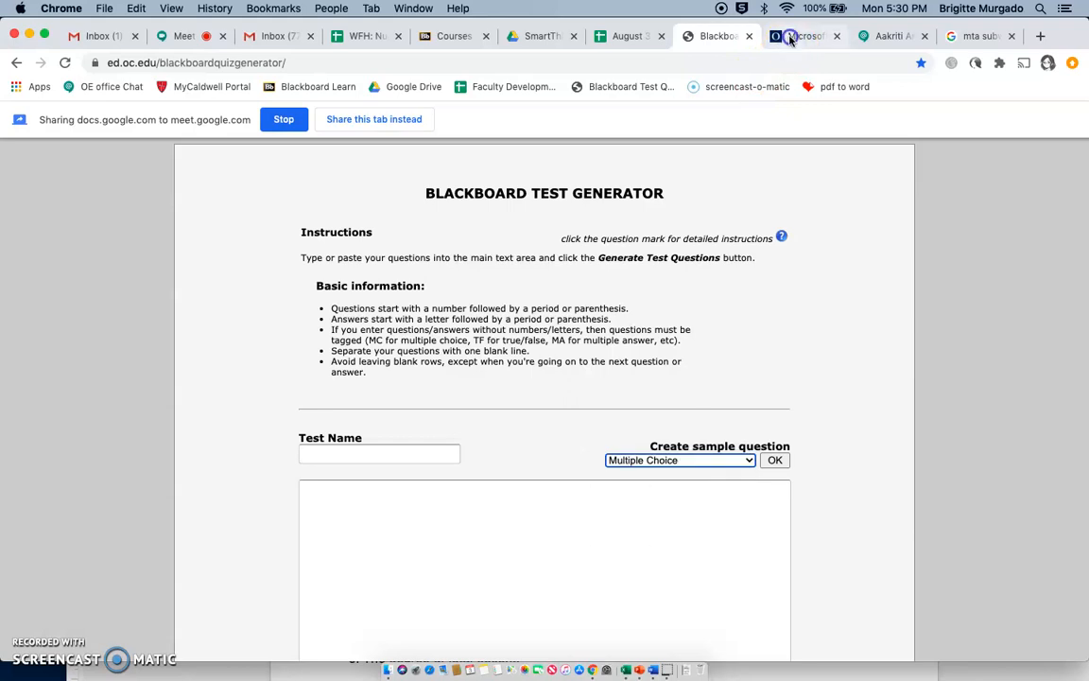
left_click(790, 39)
scroll(586, 457, "down", 3)
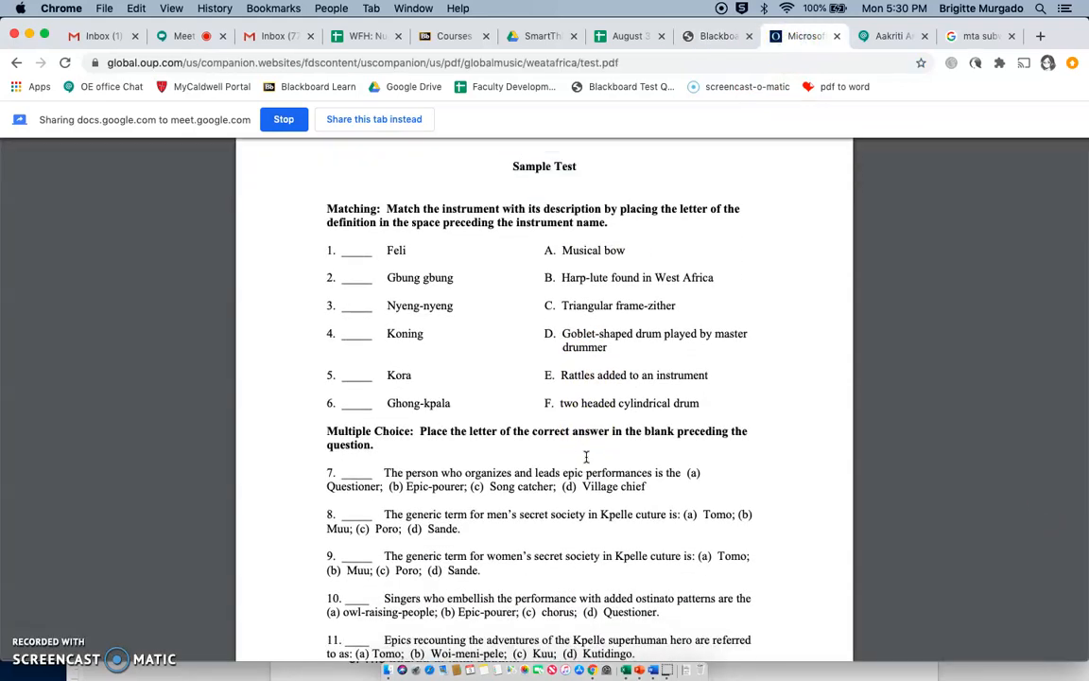
scroll(586, 457, "down", 15)
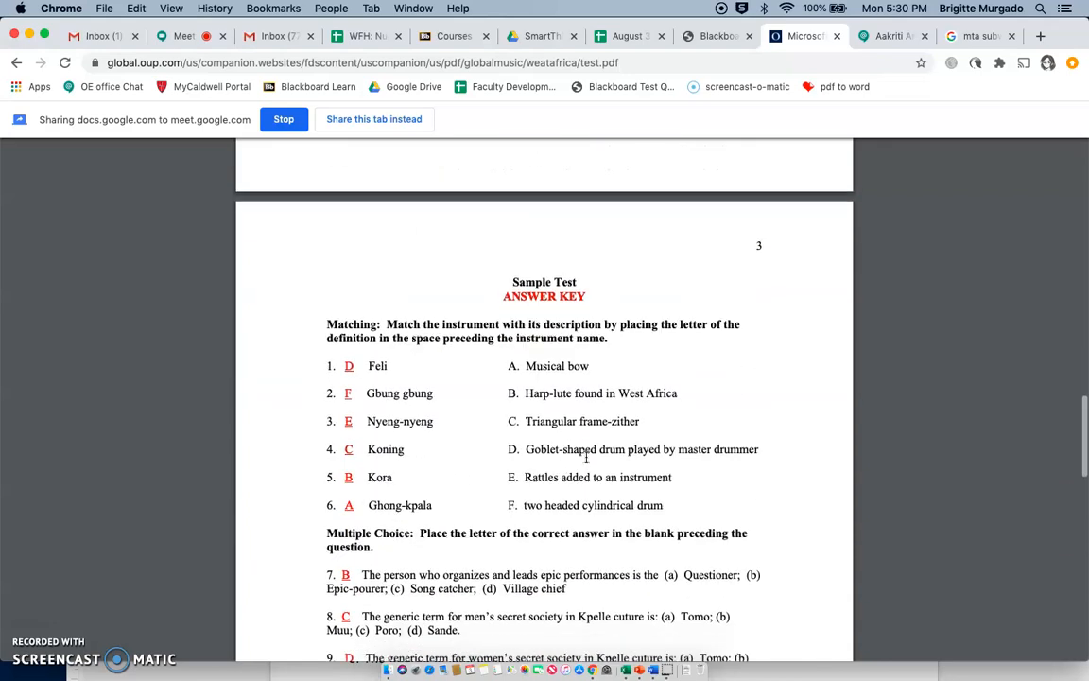
scroll(586, 457, "down", 1)
scroll(426, 418, "down", 3)
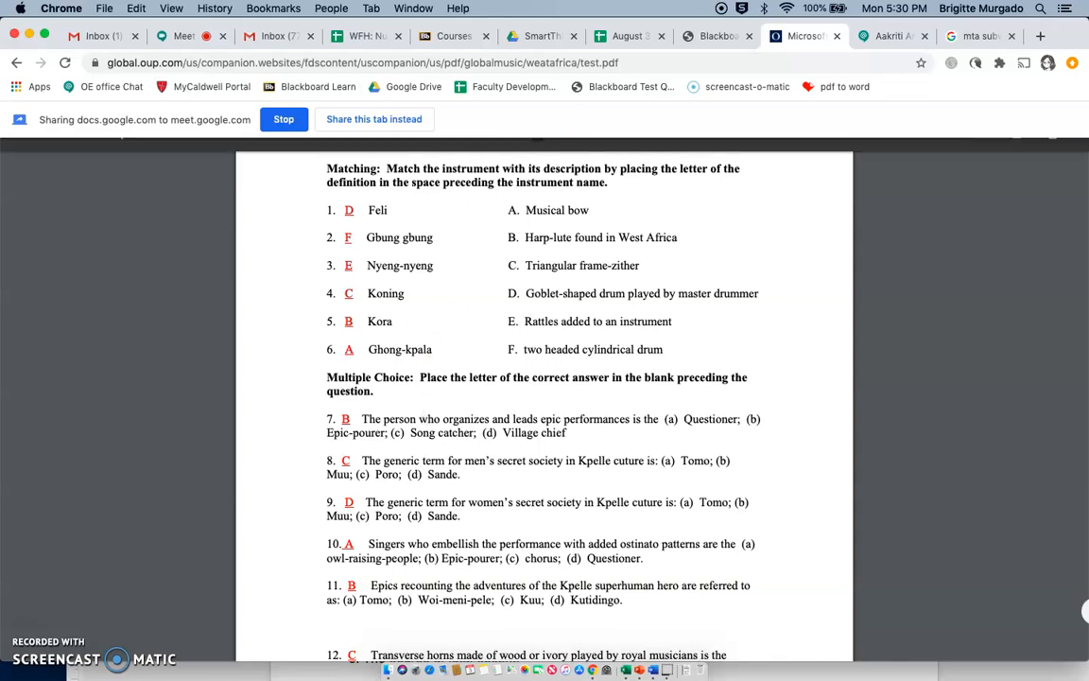
- Return to the Blackboard Test Generator page, switch to the Sample test questions document in Word, and look through its questions
left_click(709, 37)
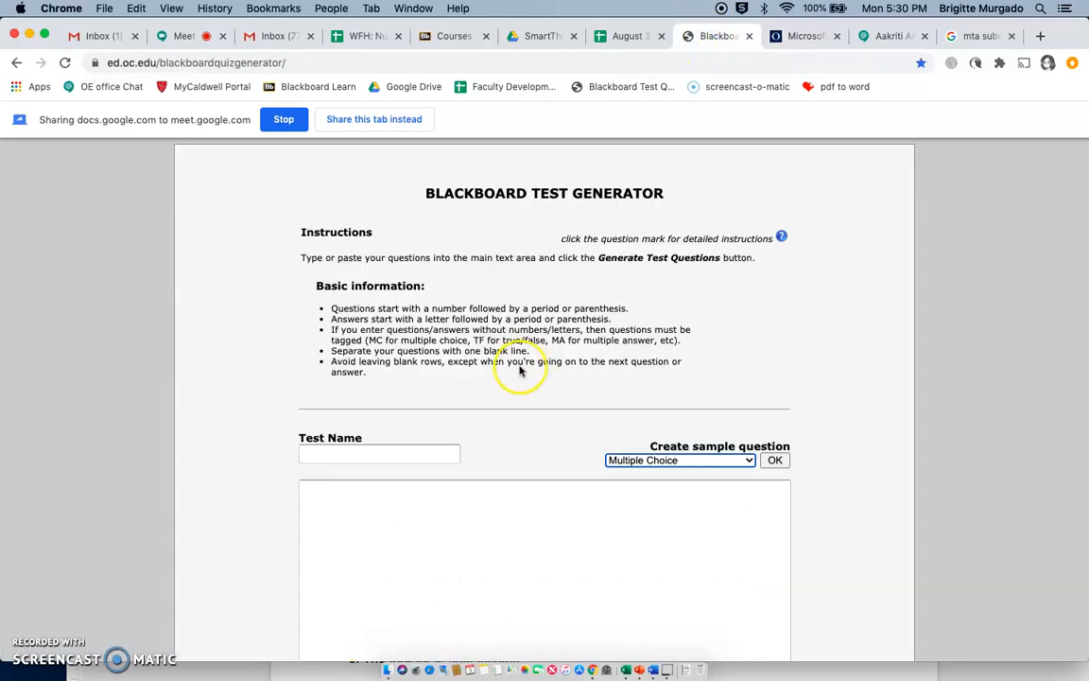
left_click(797, 674)
left_click_drag(731, 378, 669, 38)
scroll(593, 463, "down", 2)
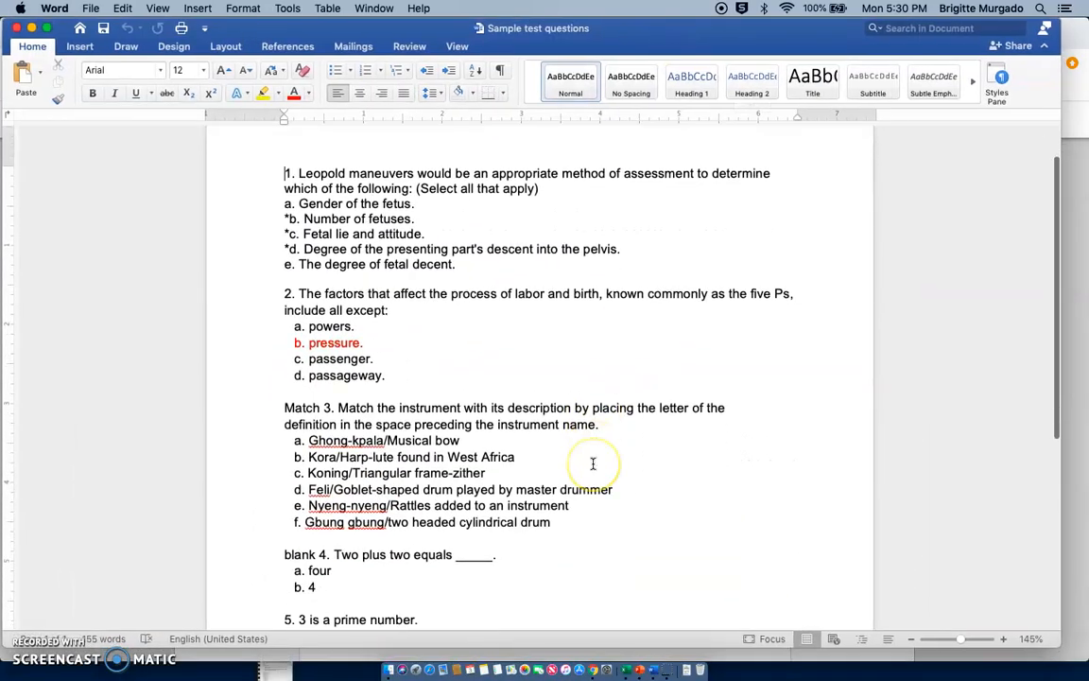
scroll(592, 463, "down", 6)
scroll(593, 463, "up", 3)
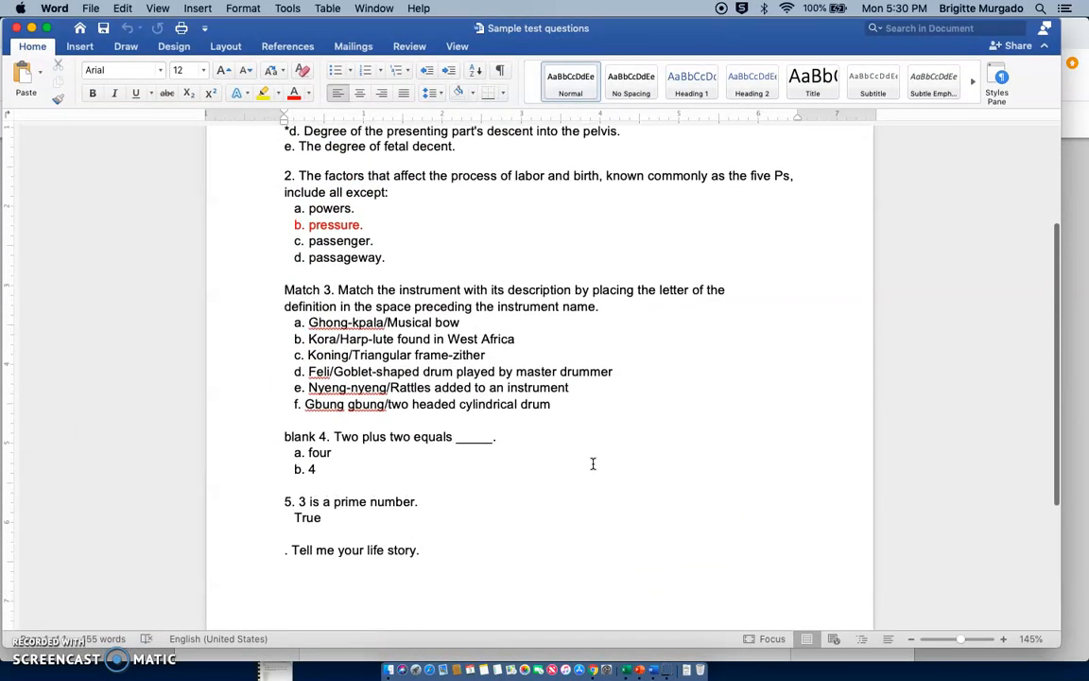
scroll(487, 435, "up", 4)
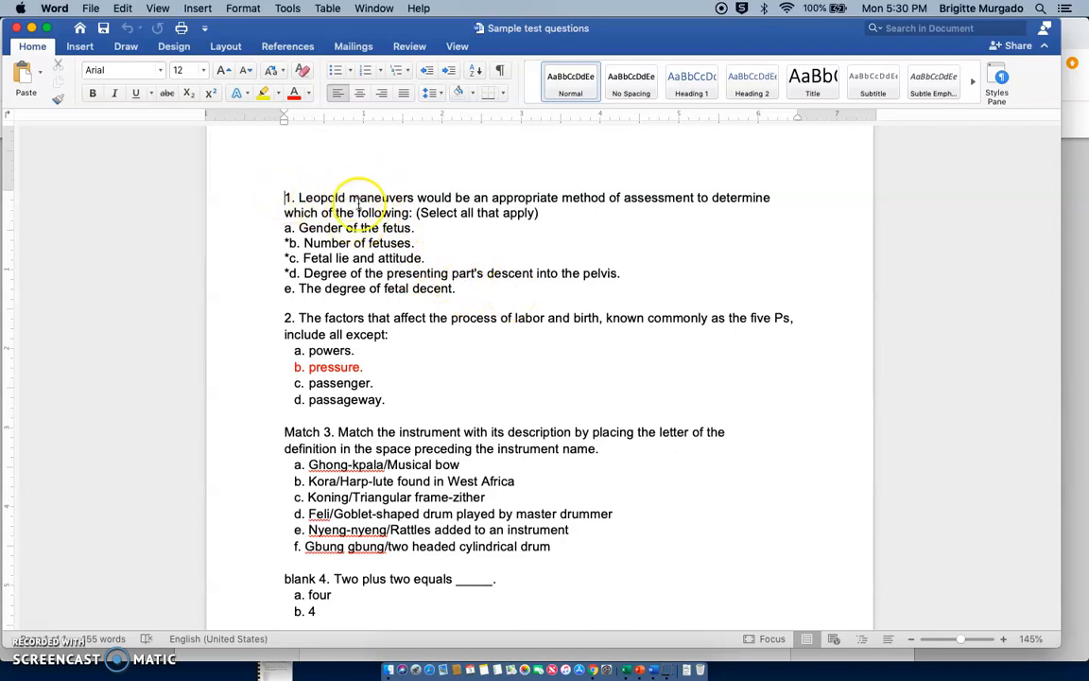
- Examine the wording of multiple-answer question 1 and the asterisks in front of answers b, c and d
left_click_drag(285, 196, 504, 217)
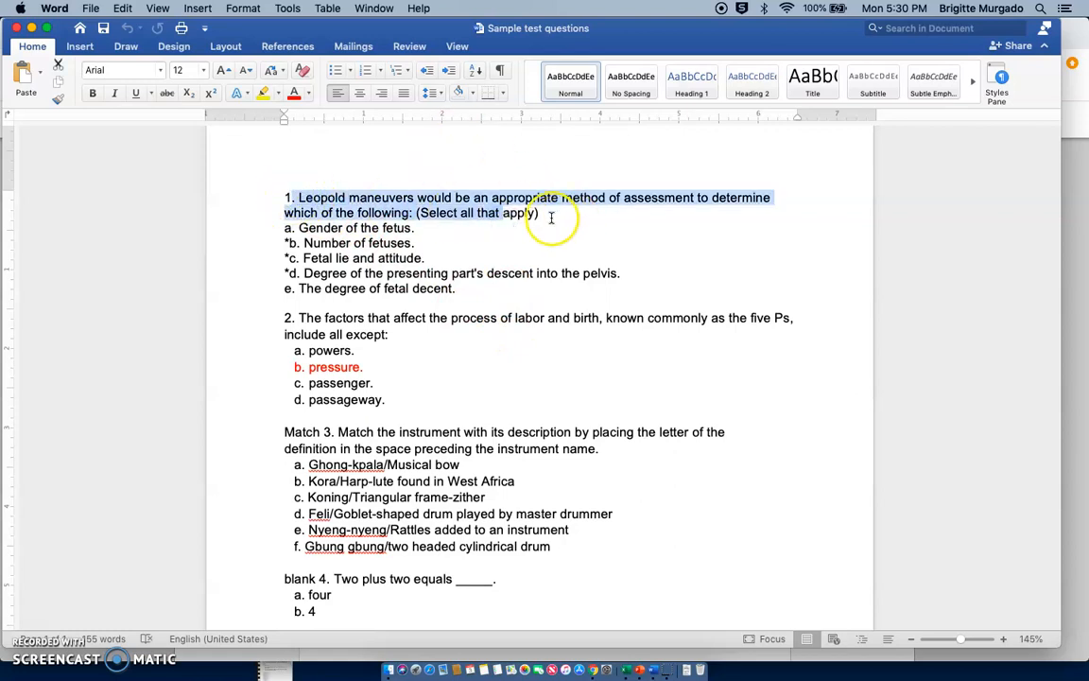
left_click(285, 243)
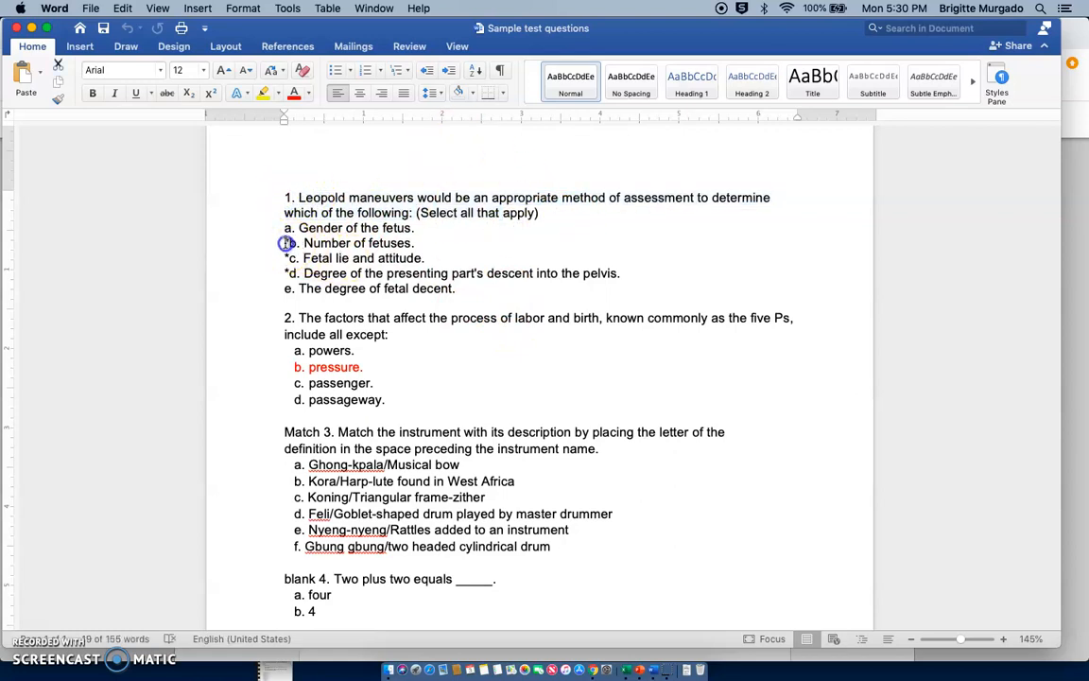
left_click(284, 258)
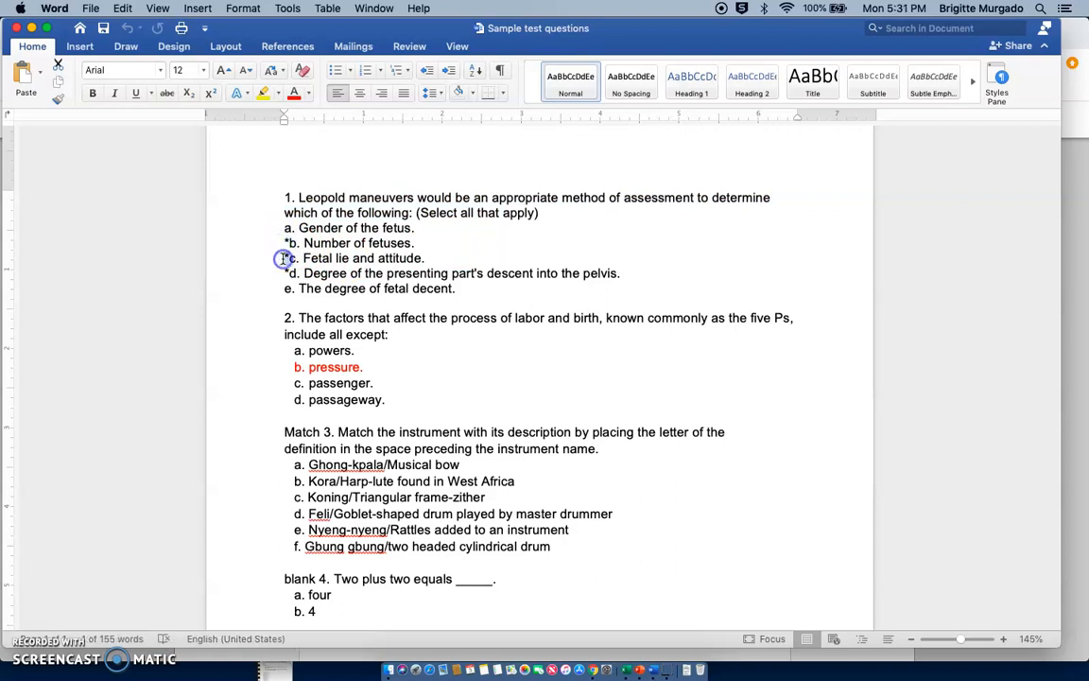
left_click_drag(279, 273, 289, 273)
- Examine question 2's list lettering and the red formatting of answer b, "pressure."
left_click(330, 385)
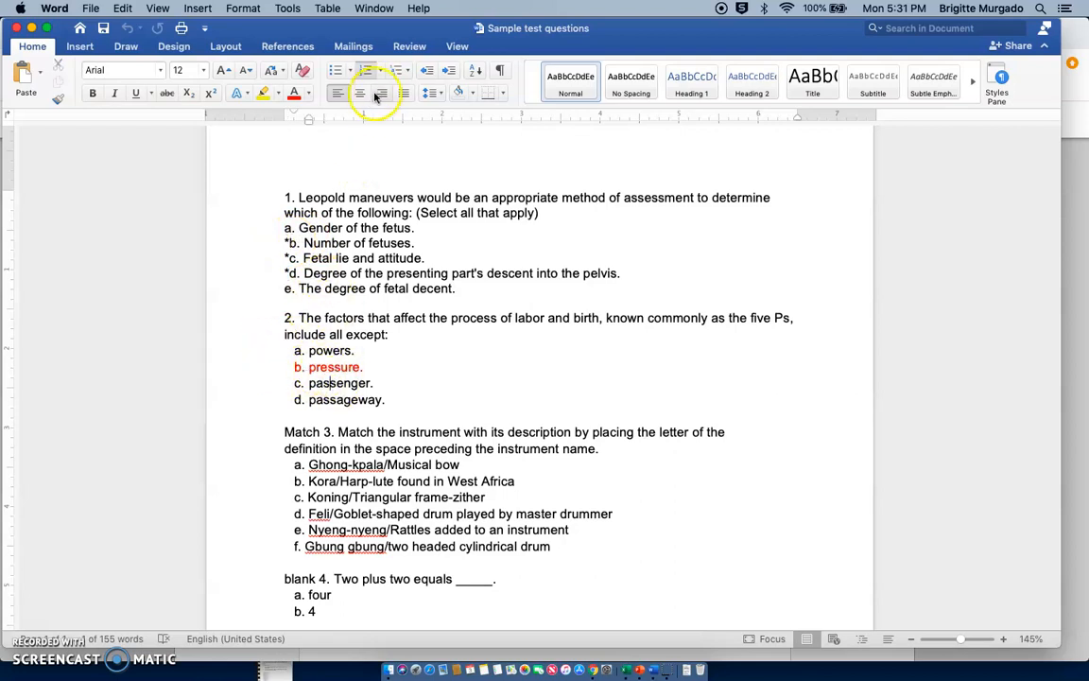
left_click(295, 369)
triple_click(295, 372)
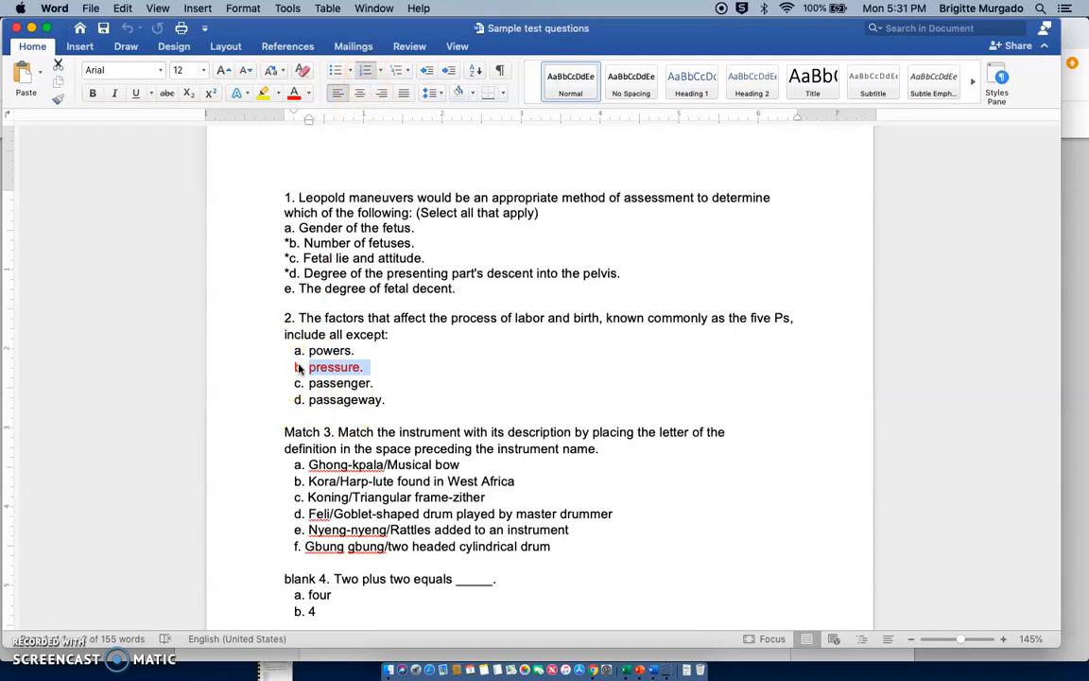
left_click(296, 351)
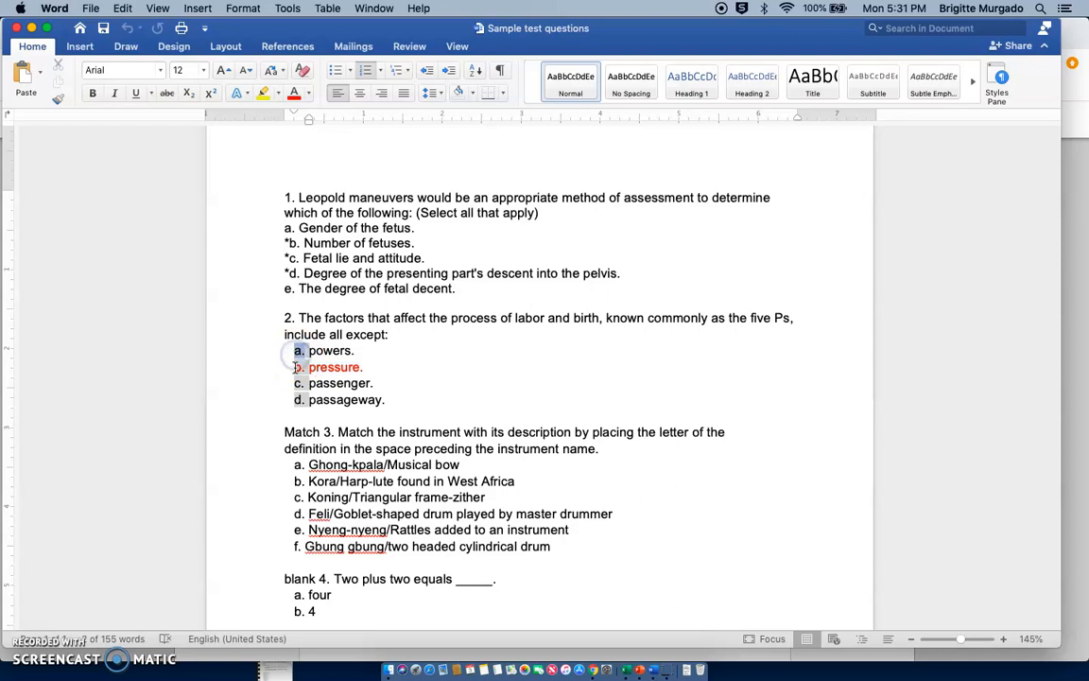
left_click(295, 367)
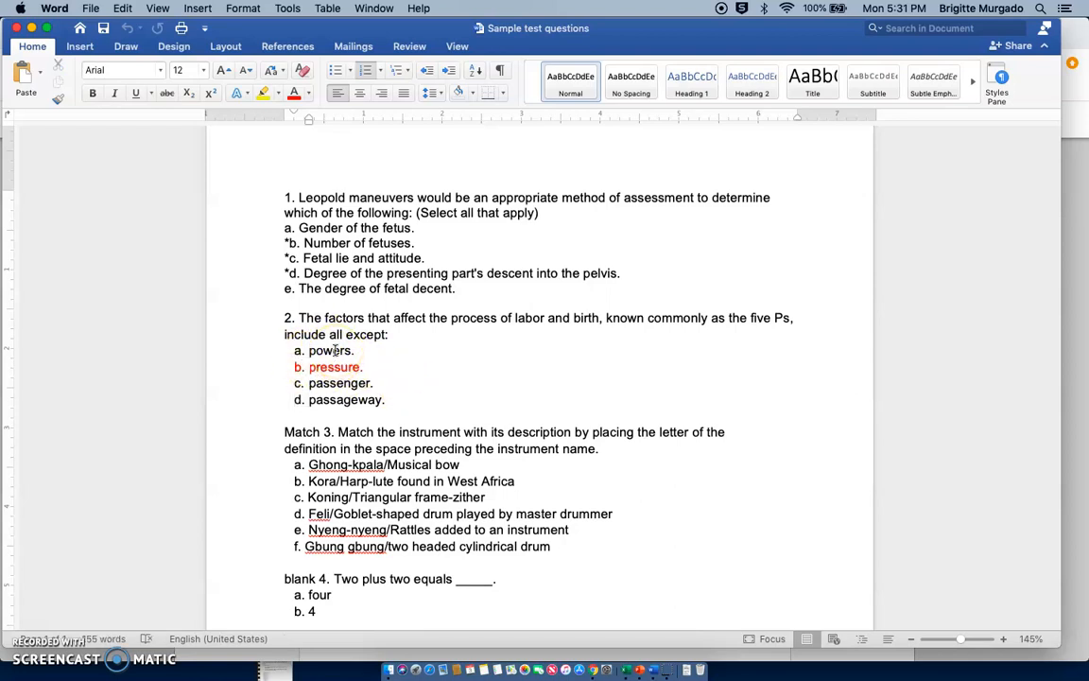
- Examine matching question 3, highlighting its instruction text and the description after the slash in answers a to f
scroll(334, 350, "down", 3)
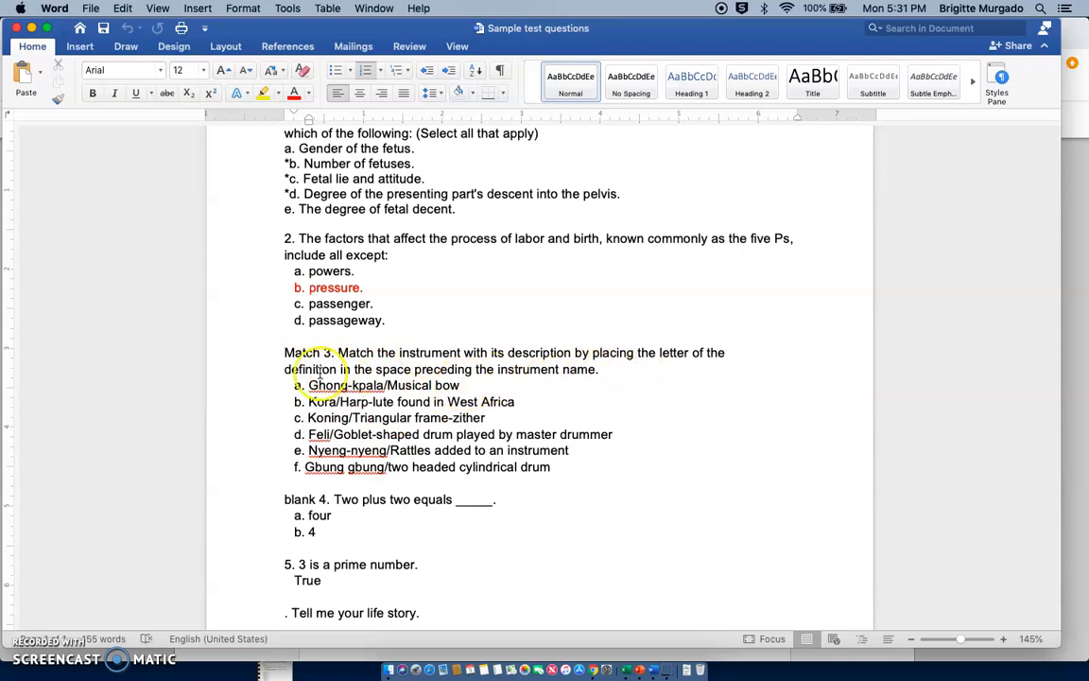
left_click_drag(324, 353, 605, 370)
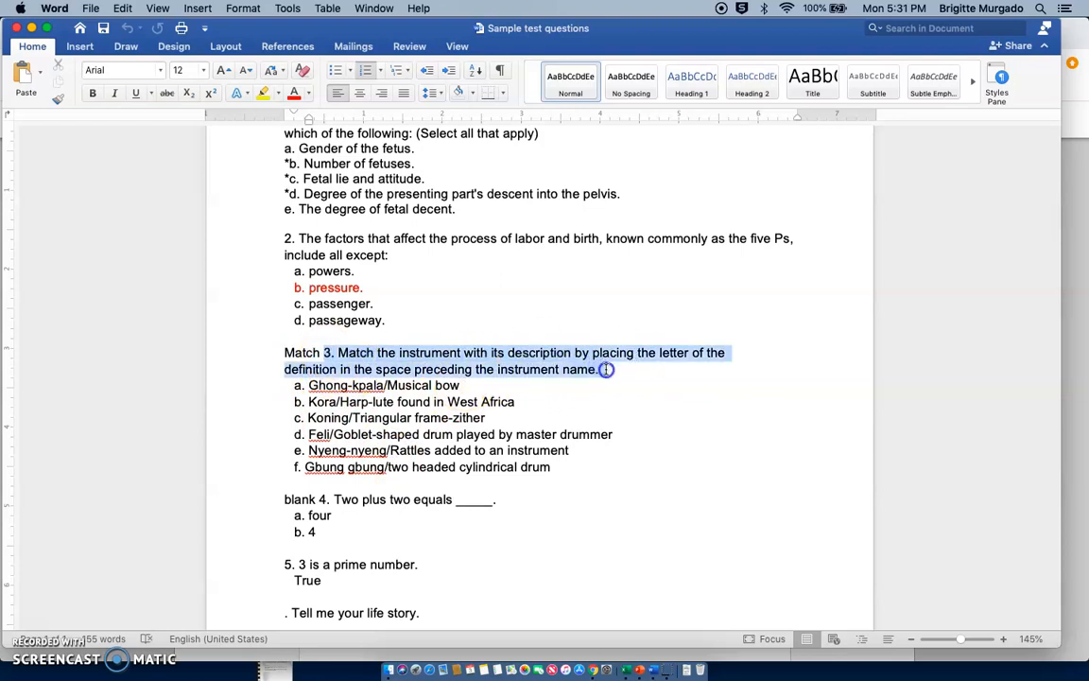
left_click(551, 401)
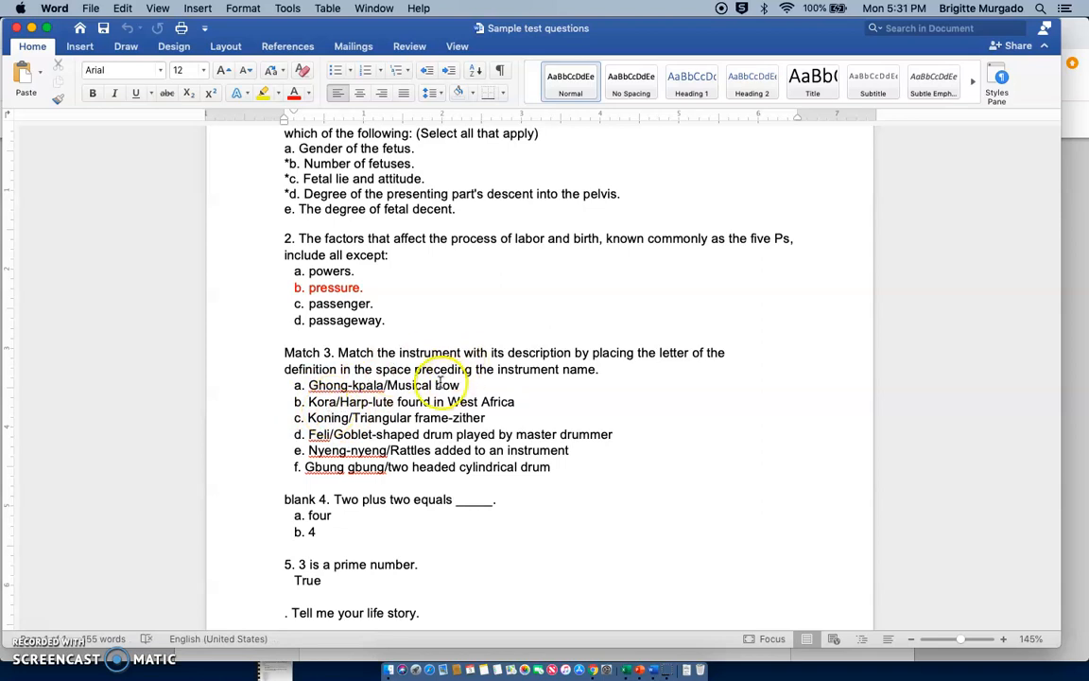
left_click_drag(387, 386, 457, 385)
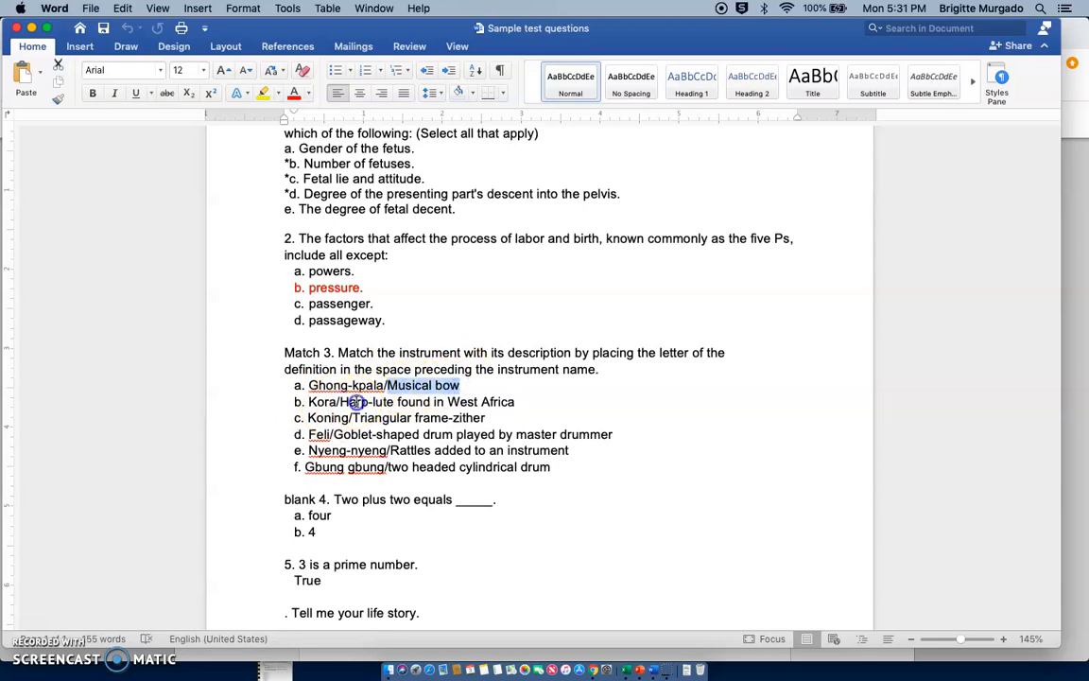
left_click_drag(340, 402, 511, 402)
left_click_drag(371, 417, 492, 418)
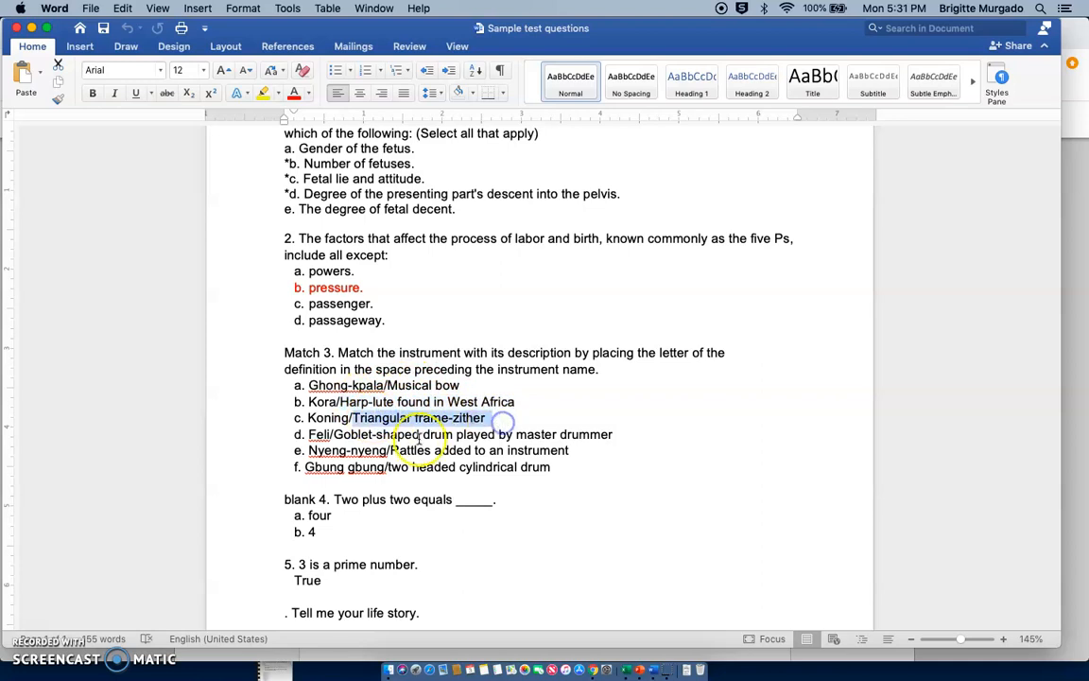
left_click(383, 436)
left_click_drag(389, 435, 506, 436)
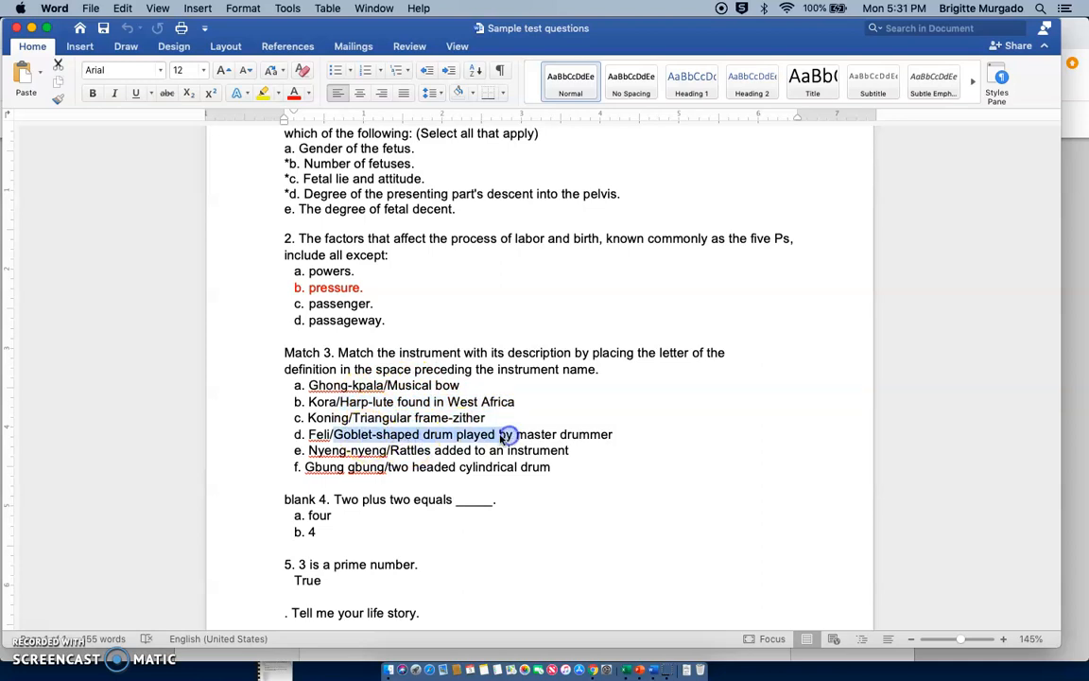
left_click_drag(415, 450, 467, 449)
left_click_drag(388, 467, 476, 479)
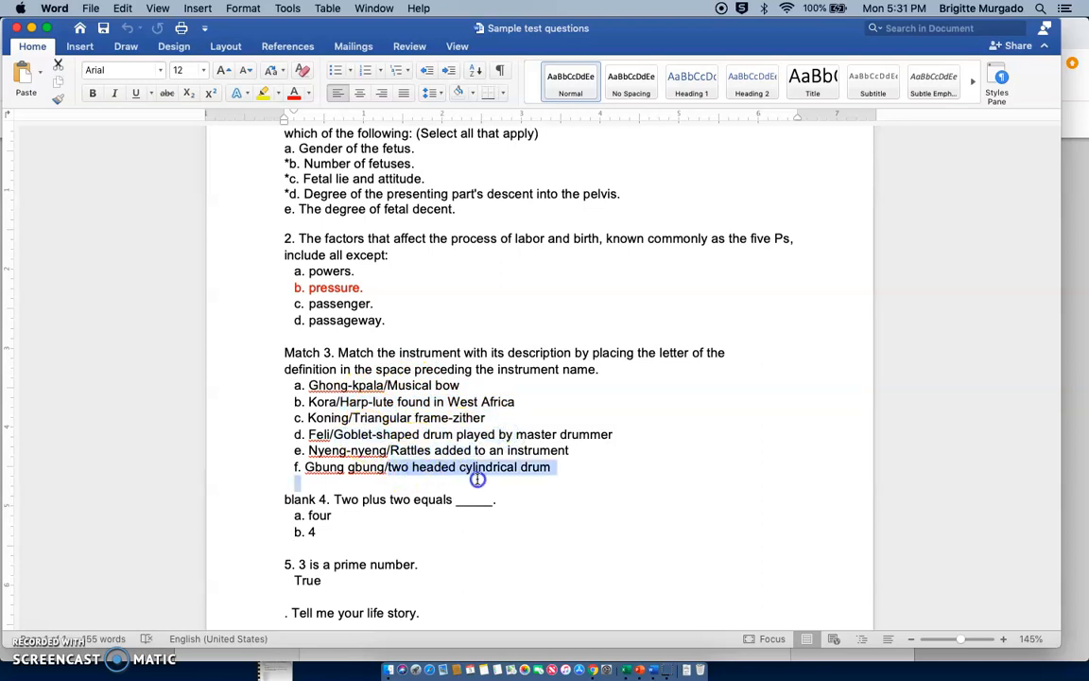
left_click(413, 469)
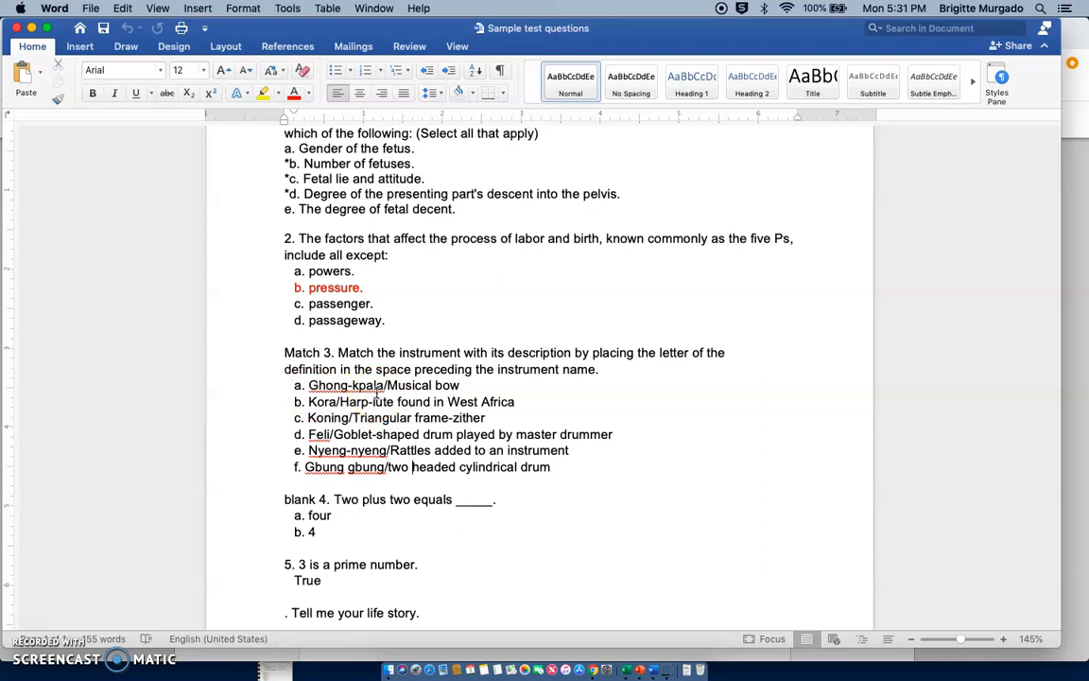
- Check the Ghong-kpala/Musical bow pair and highlight the "Match" tag in front of question 3
left_click(341, 385)
left_click(450, 385)
left_click(332, 386)
scroll(361, 481, "down", 1)
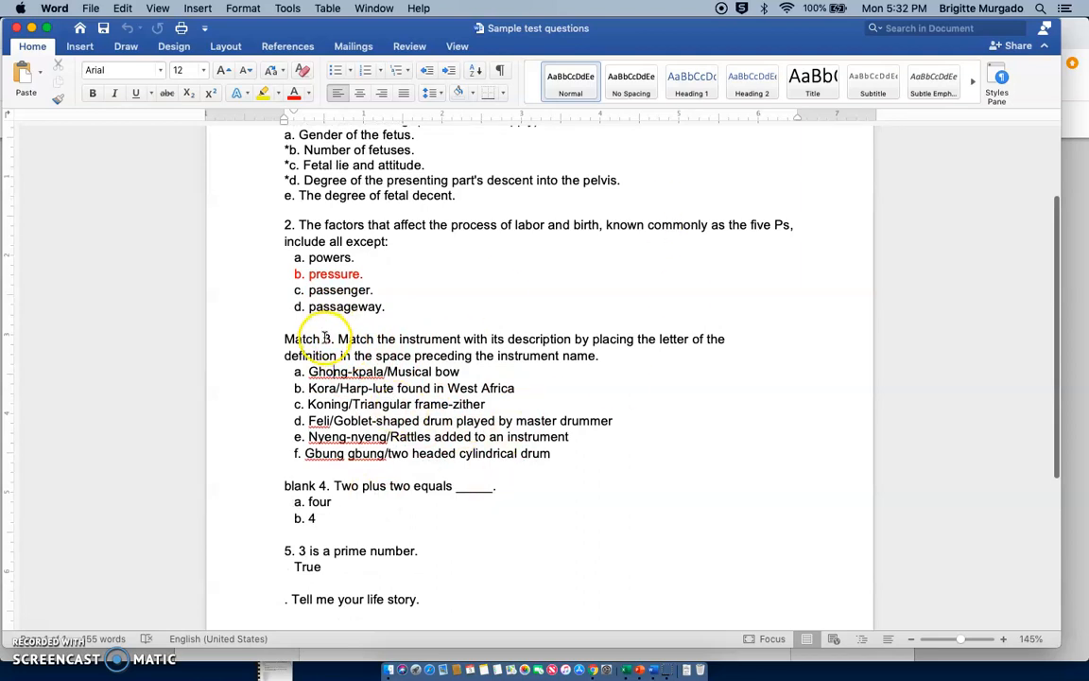
scroll(286, 326, "up", 2)
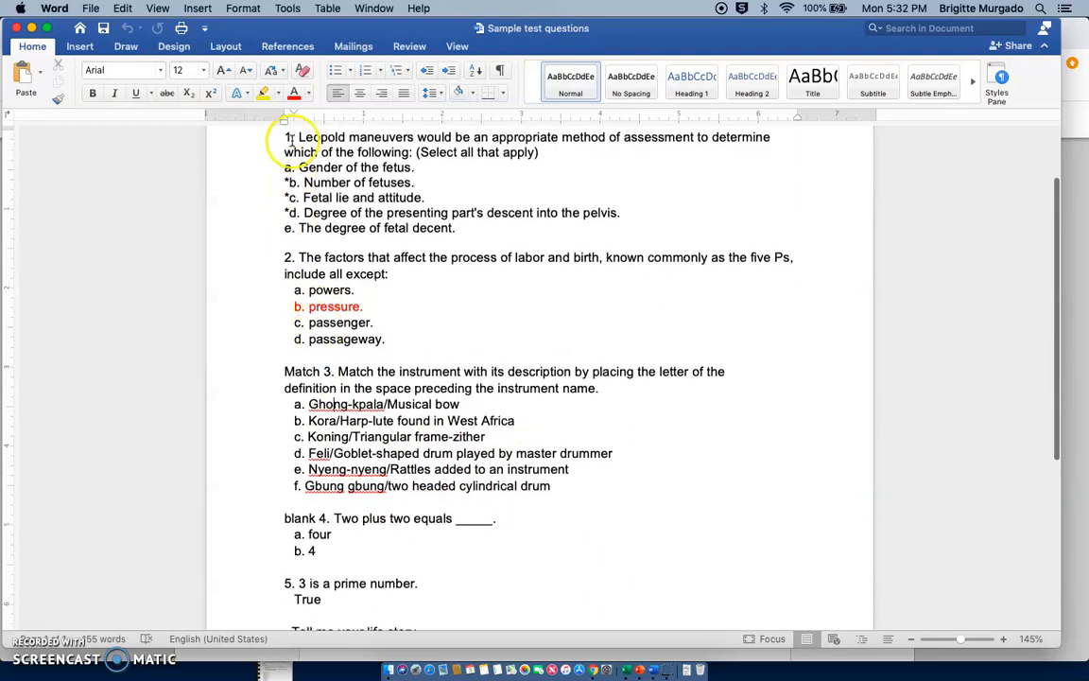
left_click(319, 372)
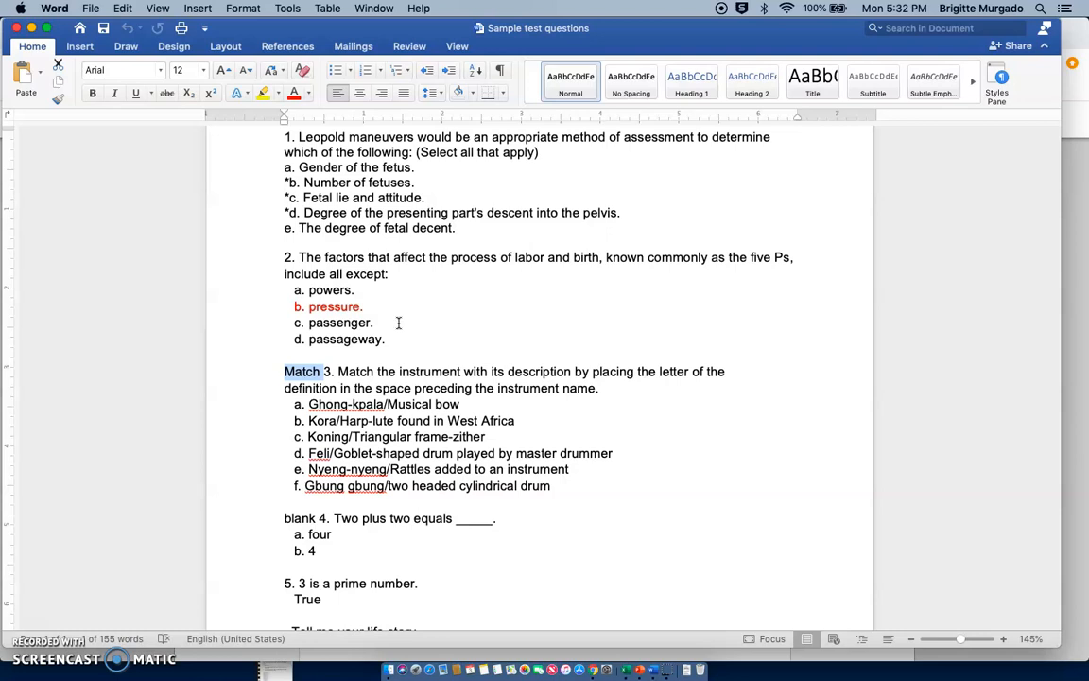
- Examine fill-in-the-blank question 4, highlighting its "blank" tag and checking the blank line and accepted answers
scroll(378, 397, "down", 2)
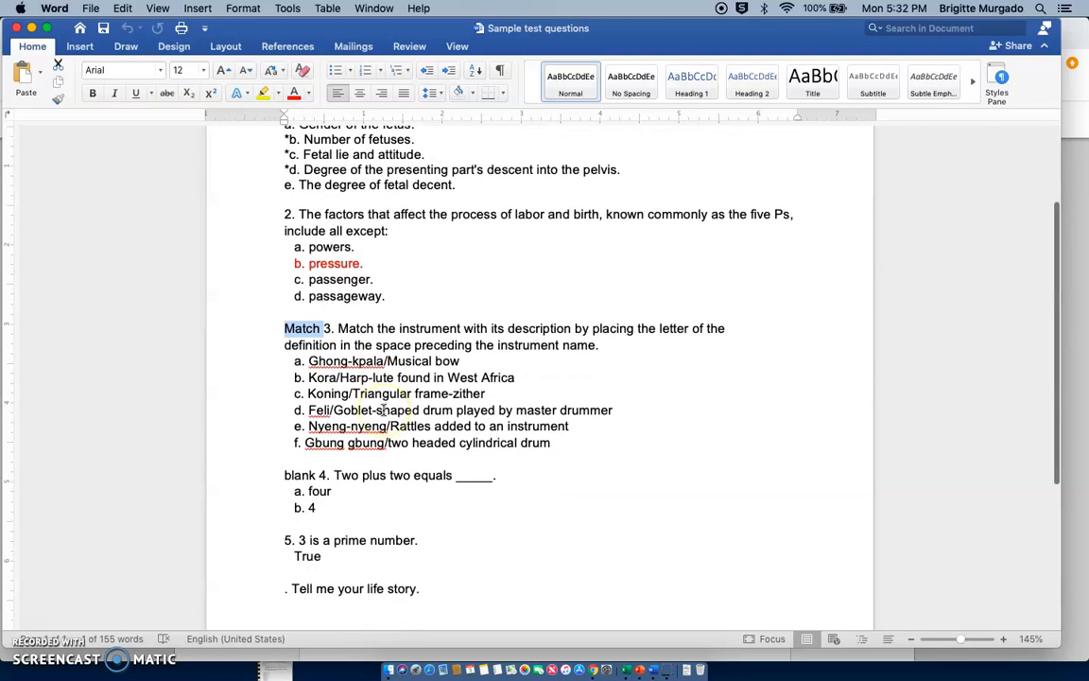
double_click(298, 476)
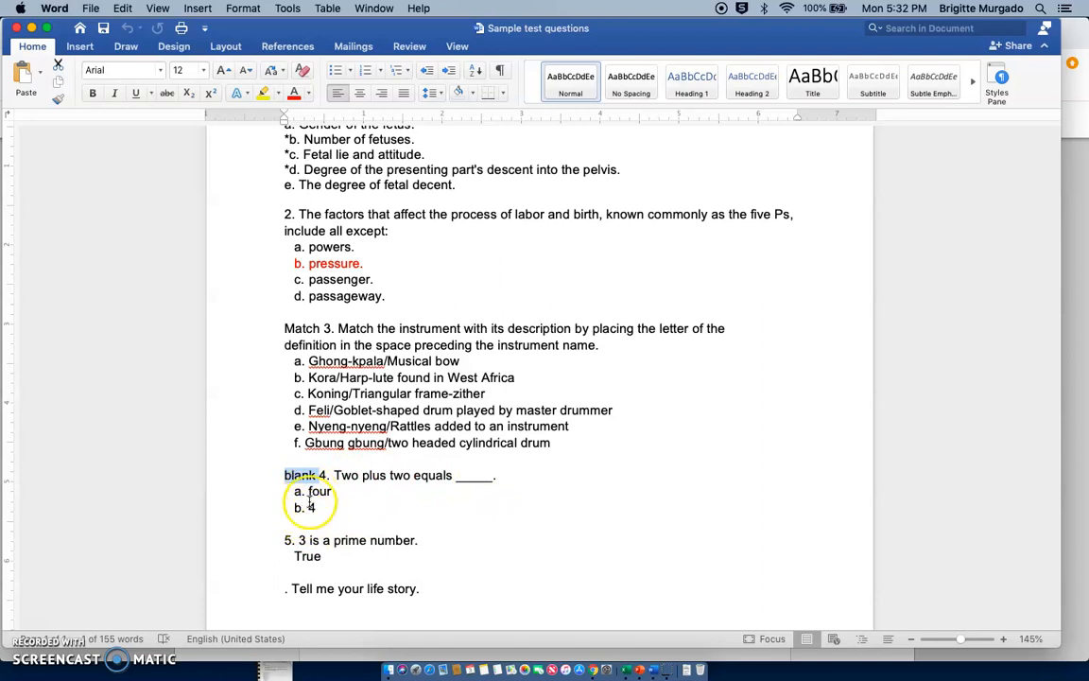
left_click(464, 480)
scroll(283, 566, "down", 2)
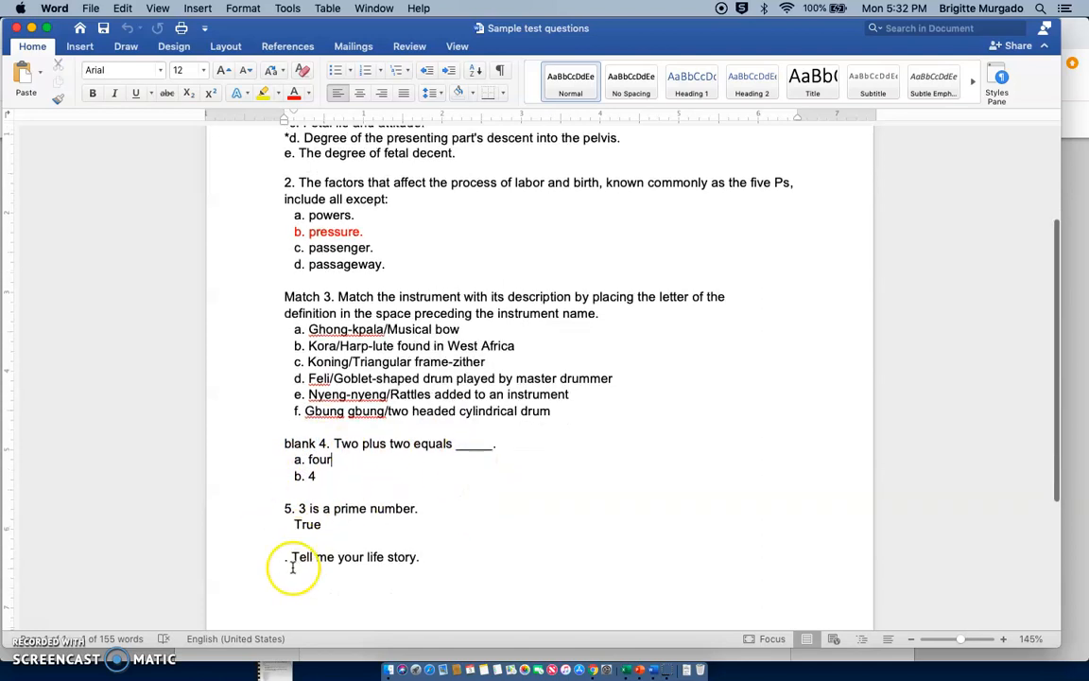
left_click(333, 457)
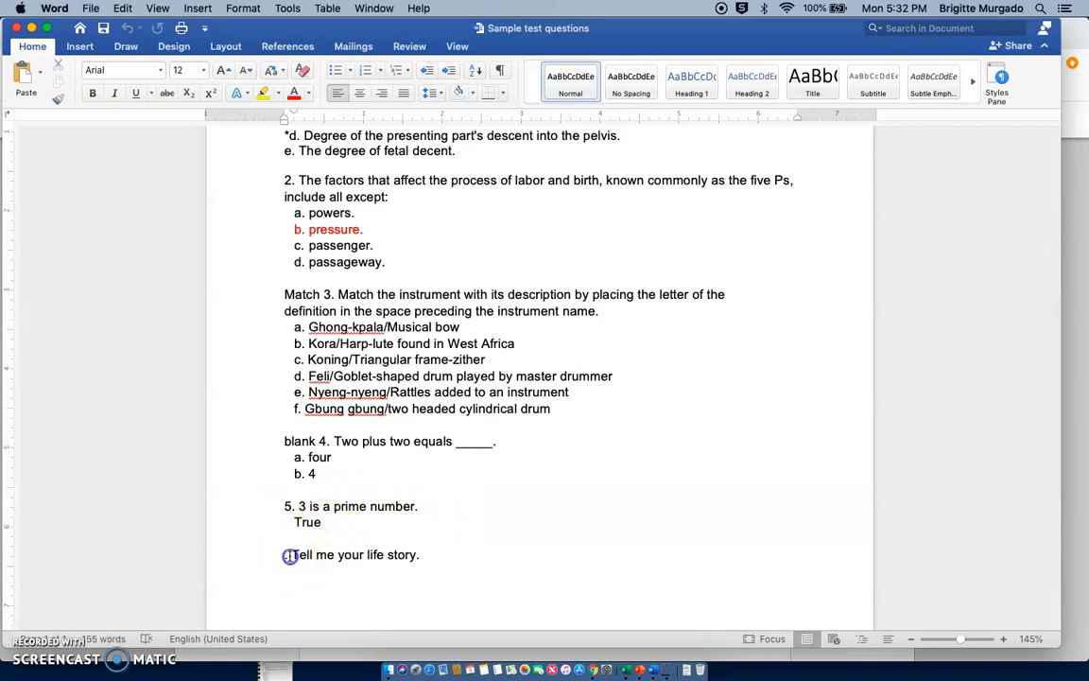
- Number the essay question "Tell me your life story." as 6. and delete the stray period before the number
type("6.")
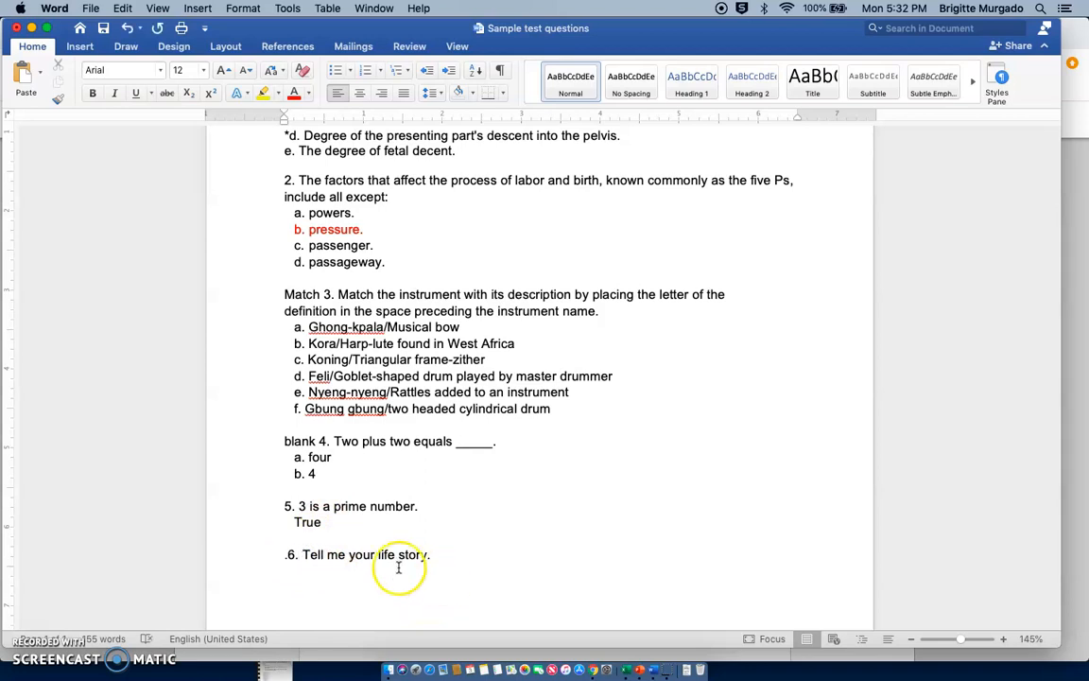
left_click(288, 555)
key("BackSpace")
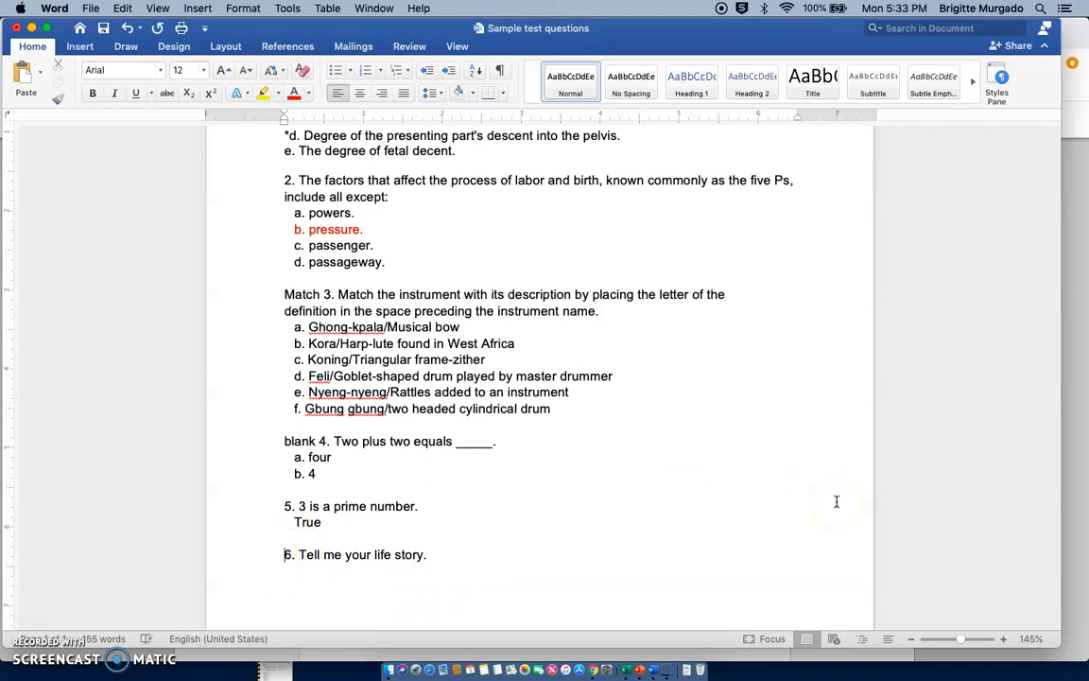
scroll(835, 501, "up", 5)
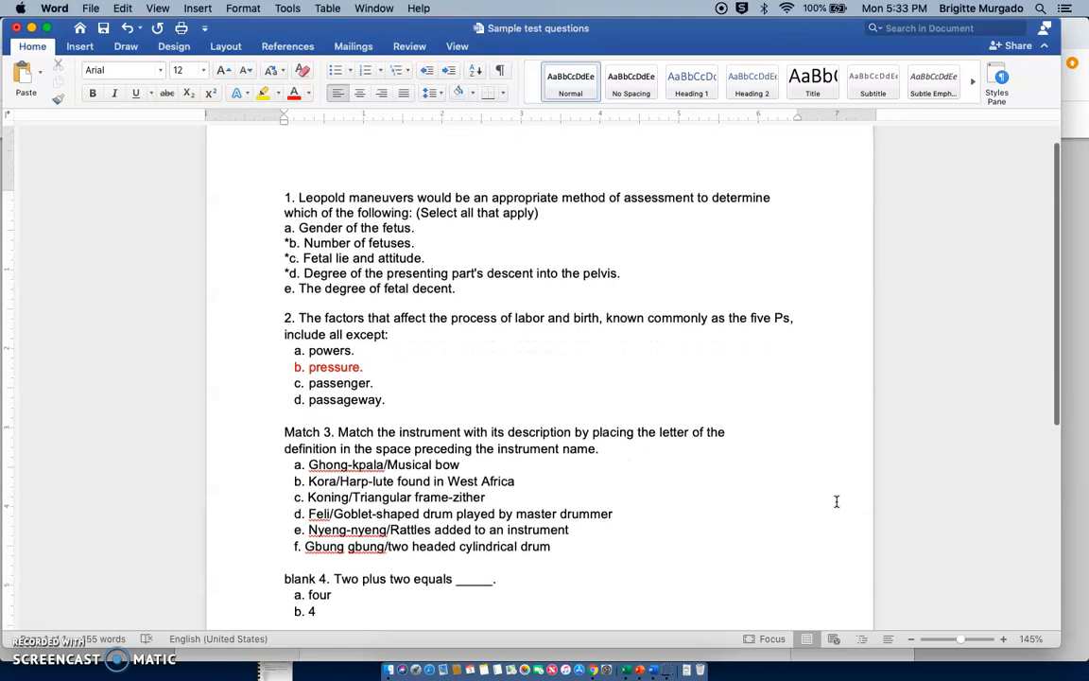
left_click(525, 382)
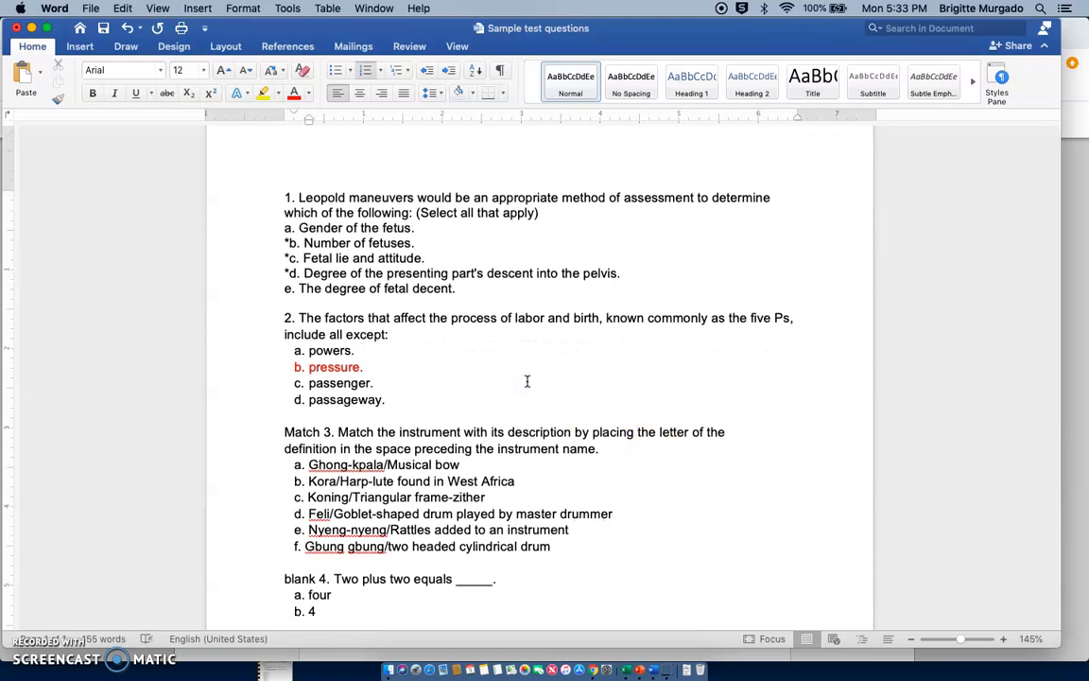
- Copy all the sample questions from the Word document and paste them into the question area of the Blackboard Test Generator in Chrome
key("super+a")
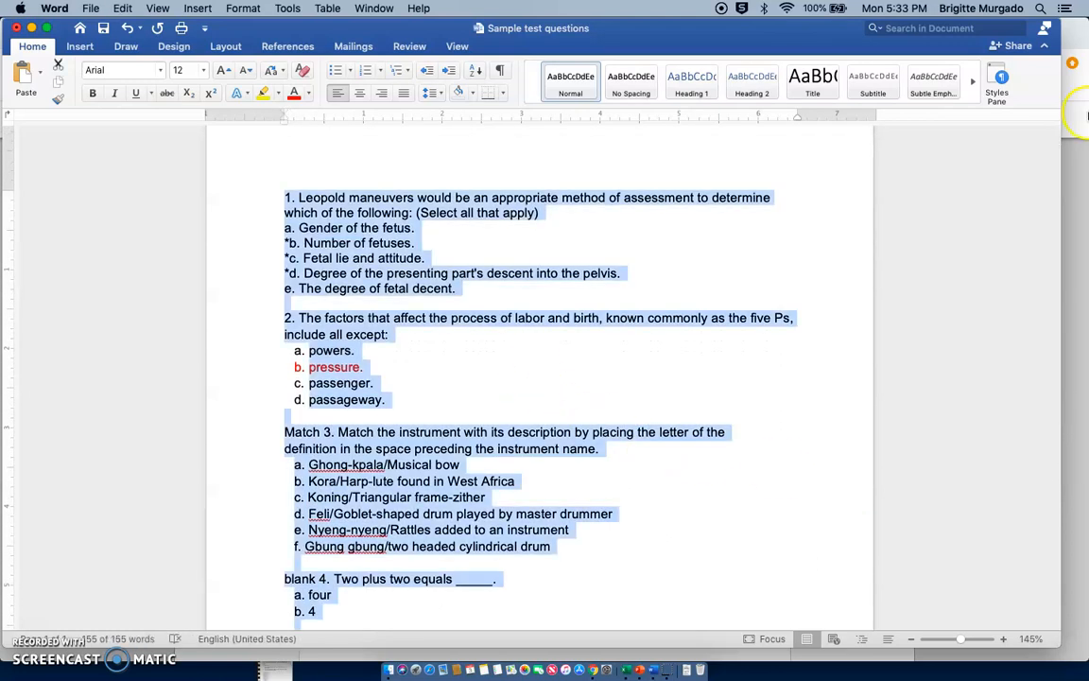
left_click(1086, 115)
scroll(501, 343, "down", 2)
left_click(441, 425)
key("super+v")
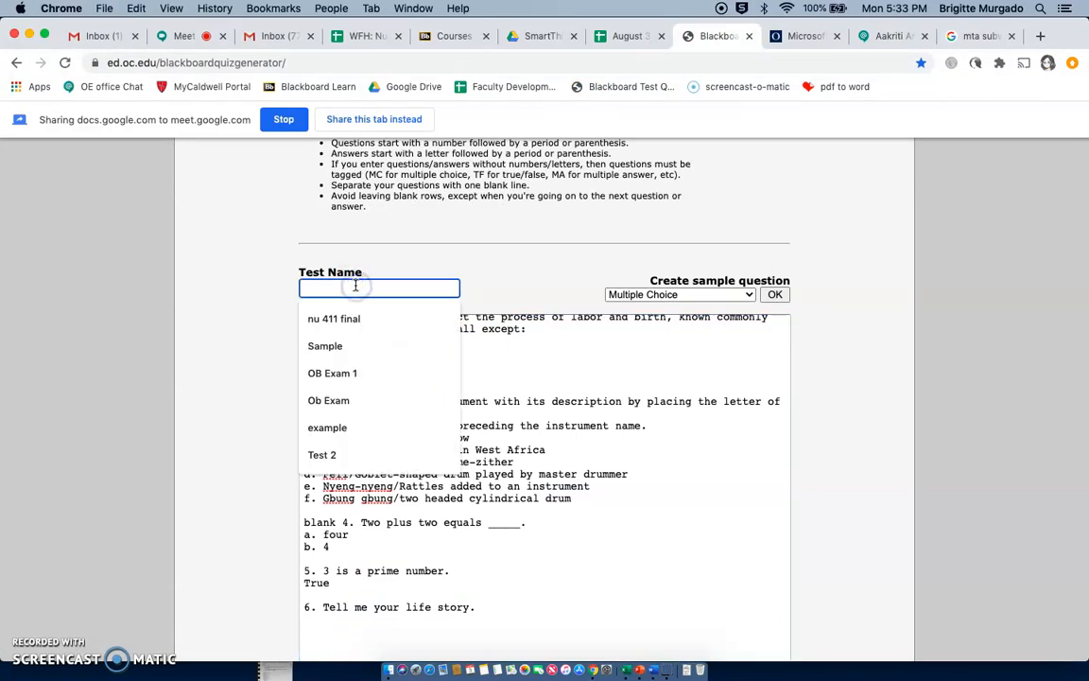
- Name the test "Sample" and generate the test questions
type("Sample")
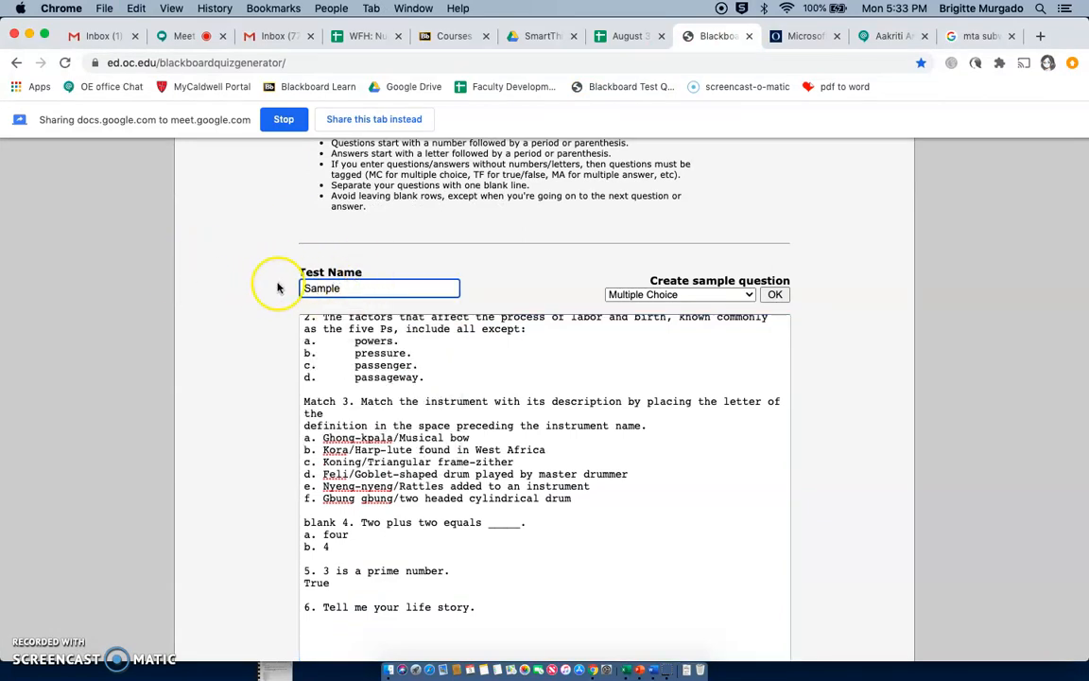
scroll(246, 319, "down", 5)
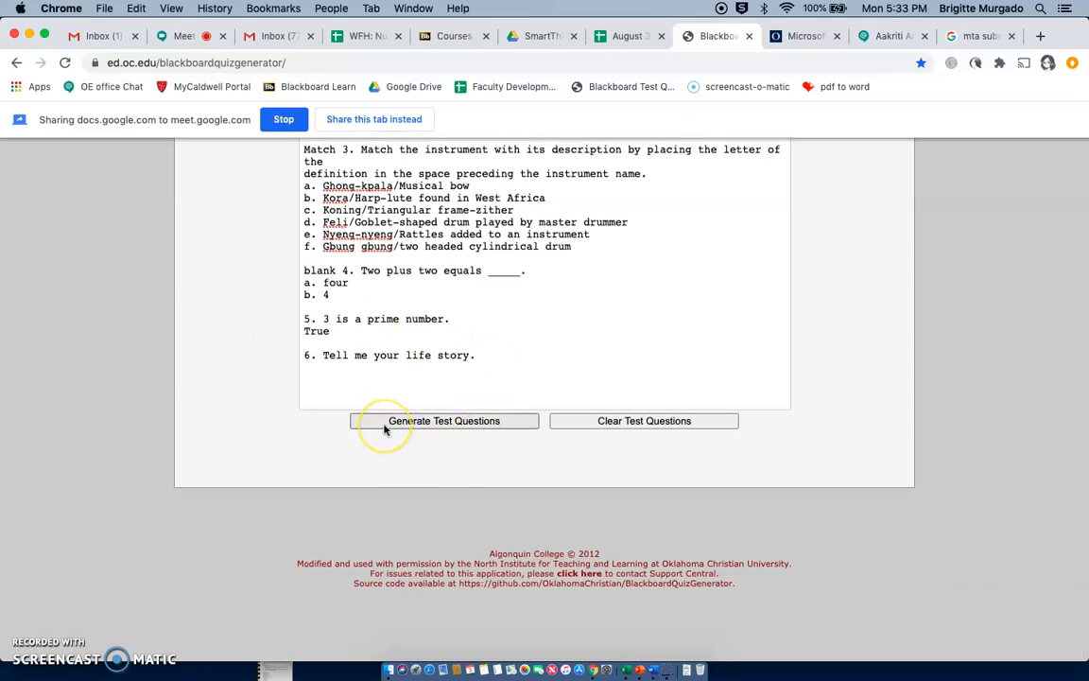
left_click(434, 424)
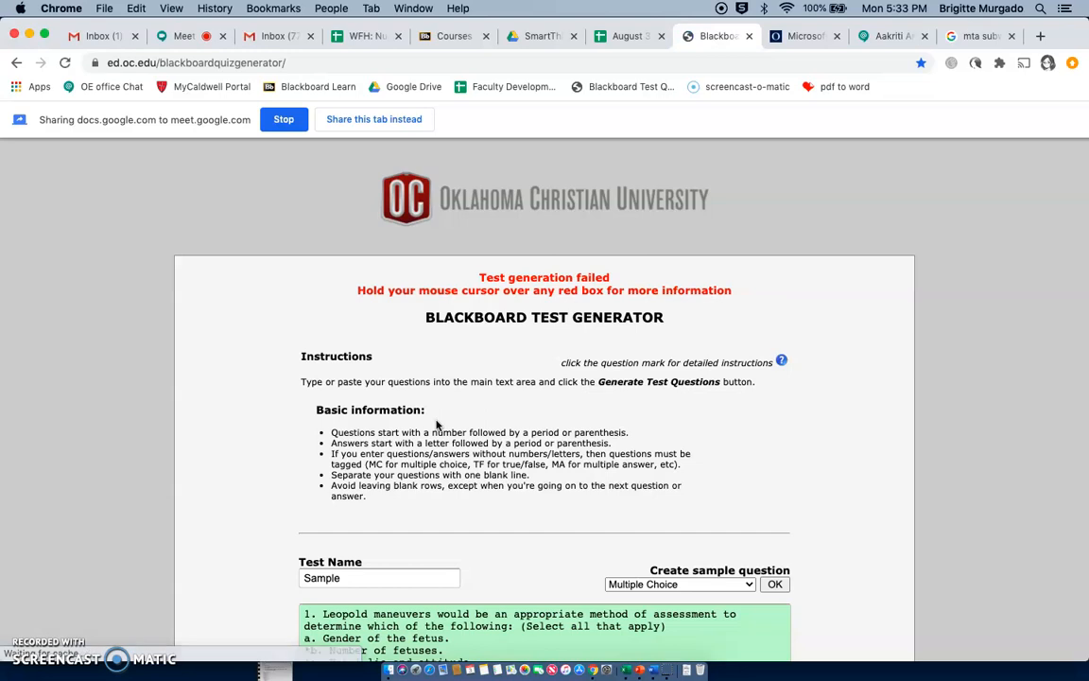
- Review the generation result and read the explanation attached to question 2
scroll(436, 424, "down", 1)
left_click(544, 243)
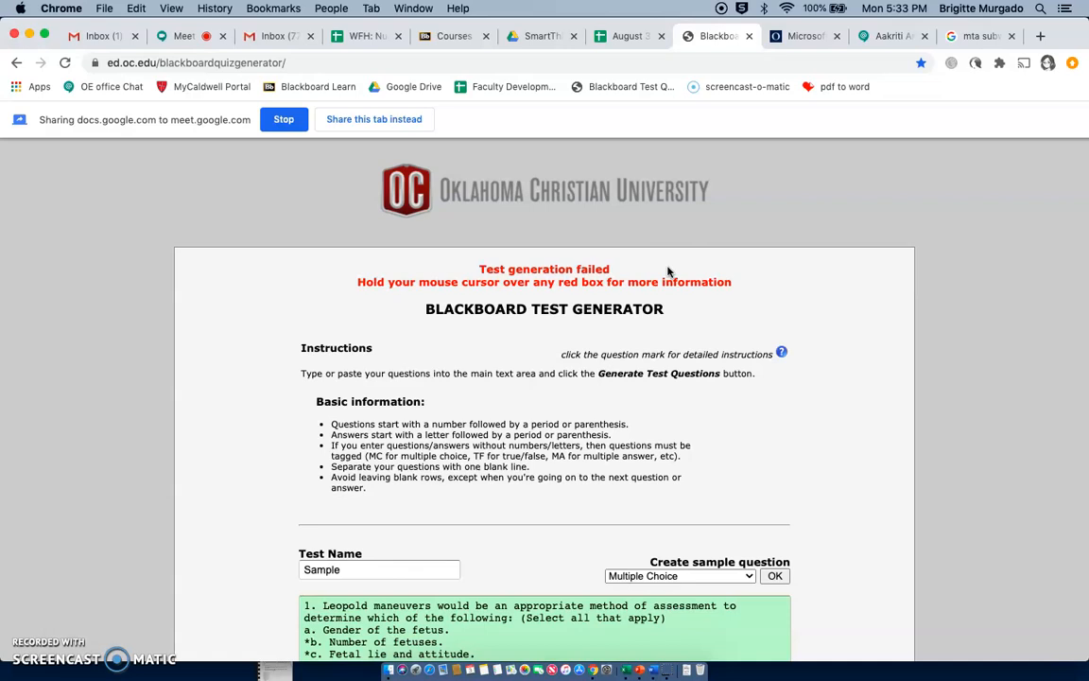
scroll(667, 273, "down", 5)
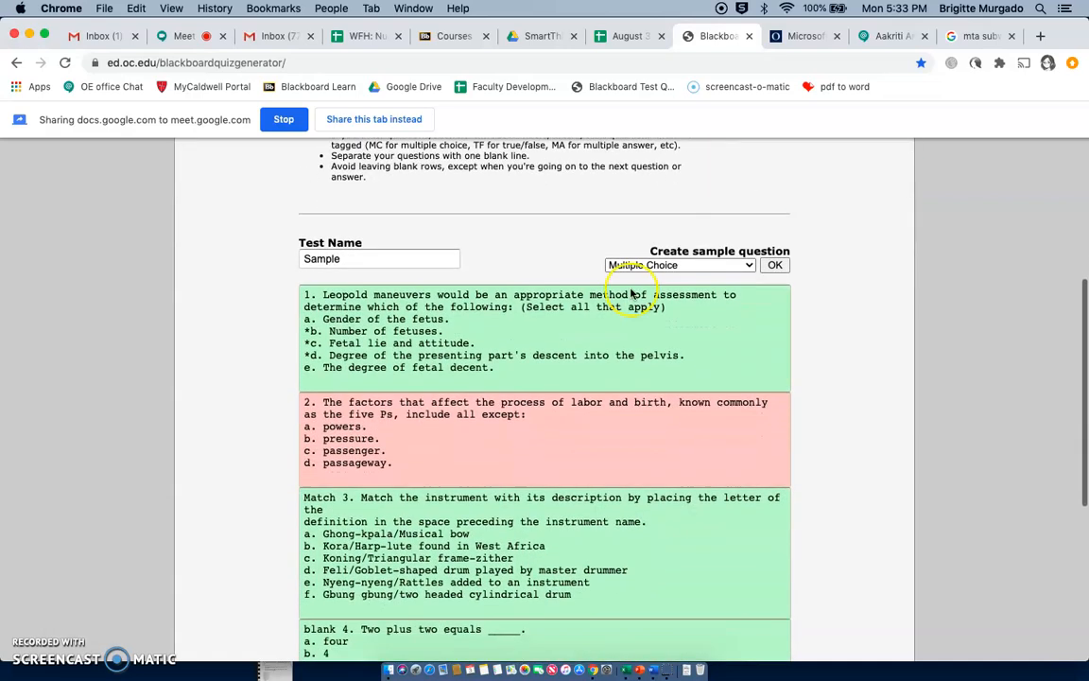
left_click(467, 437)
mouse_move(467, 438)
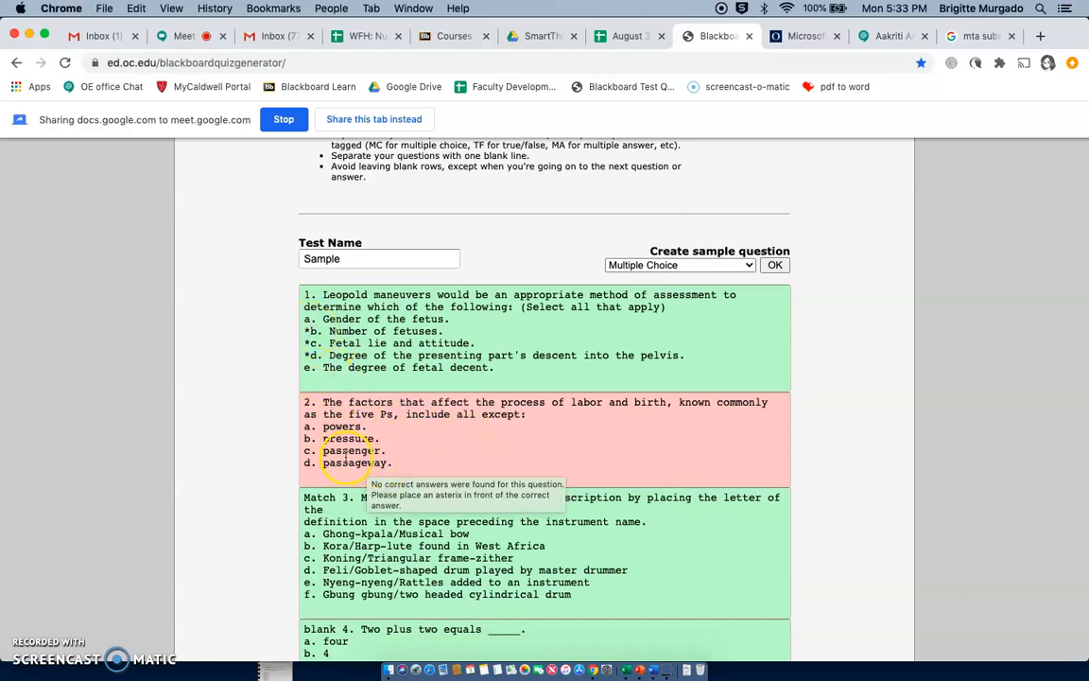
- Mark answer b, "pressure", of question 2 as correct with an asterisk and regenerate the test questions
left_click(307, 440)
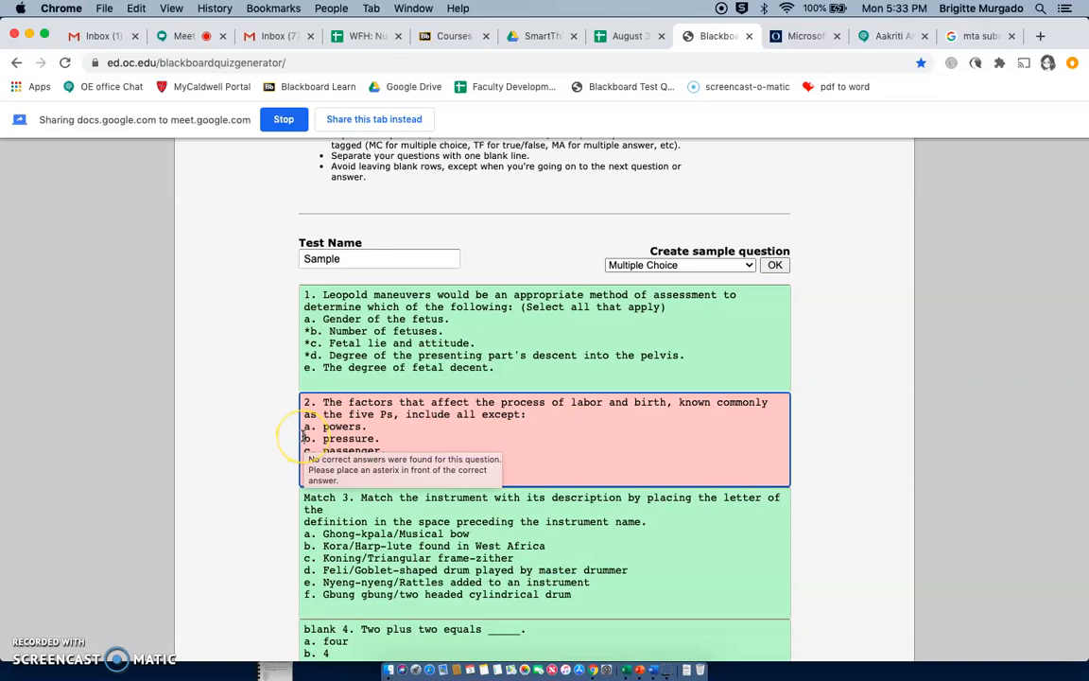
type("*")
scroll(413, 462, "down", 5)
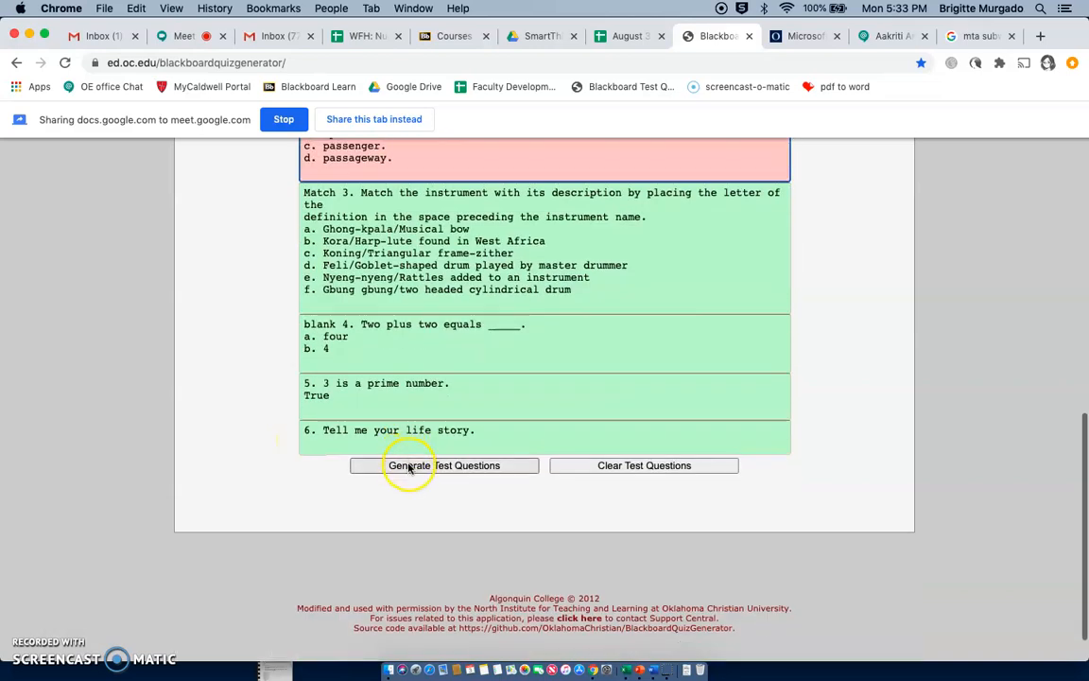
left_click(410, 467)
scroll(417, 480, "down", 5)
scroll(422, 433, "up", 1)
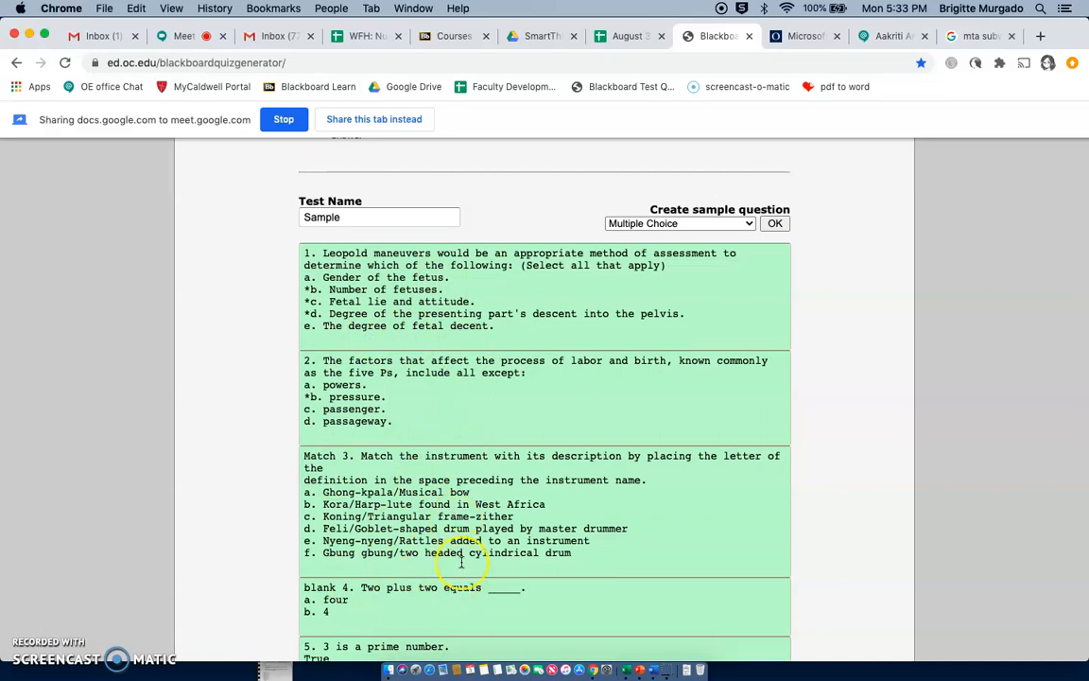
- Remove the "Match" tag from question 3 and the "blank" tag from question 4, and regenerate the test questions
scroll(461, 562, "down", 2)
double_click(338, 346)
key("BackSpace")
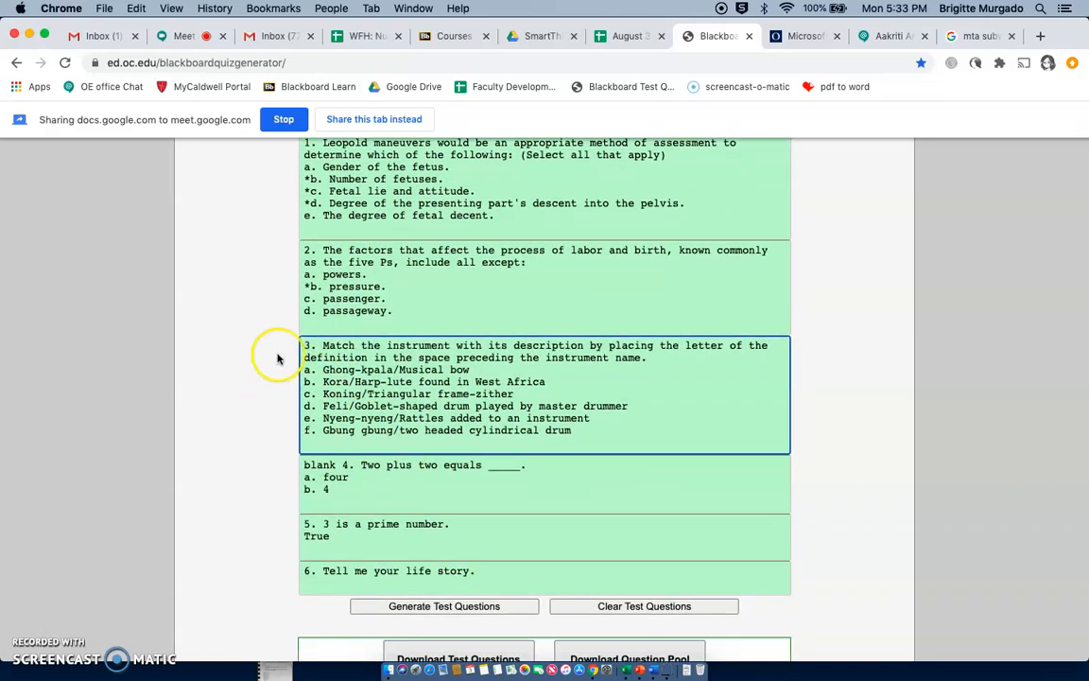
left_click(338, 465)
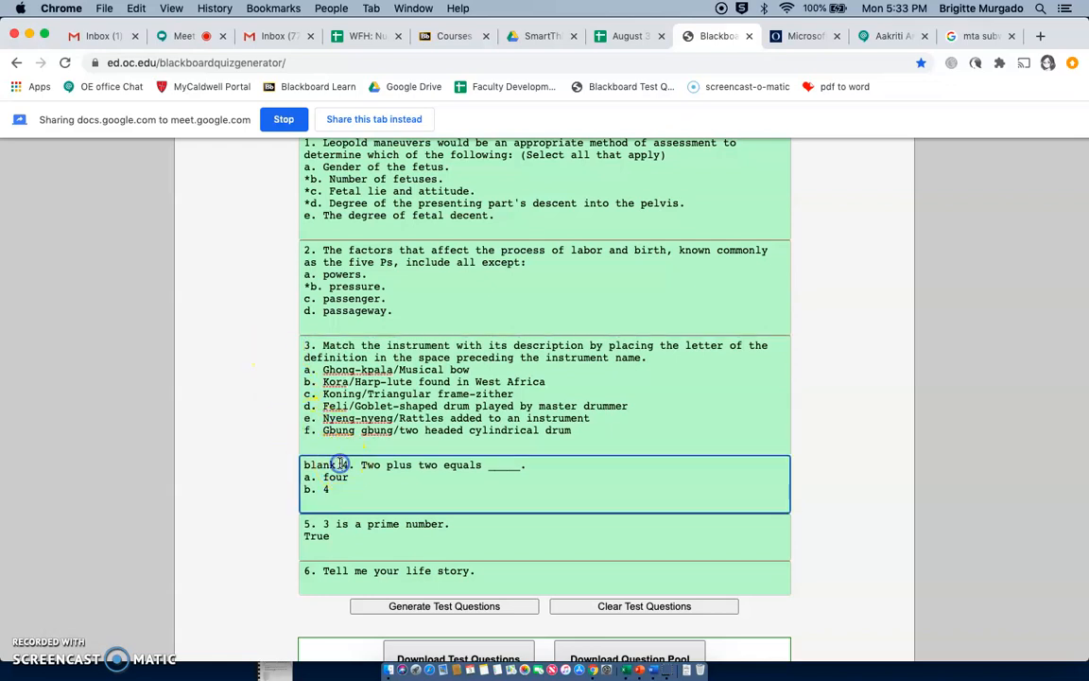
key("BackSpace")
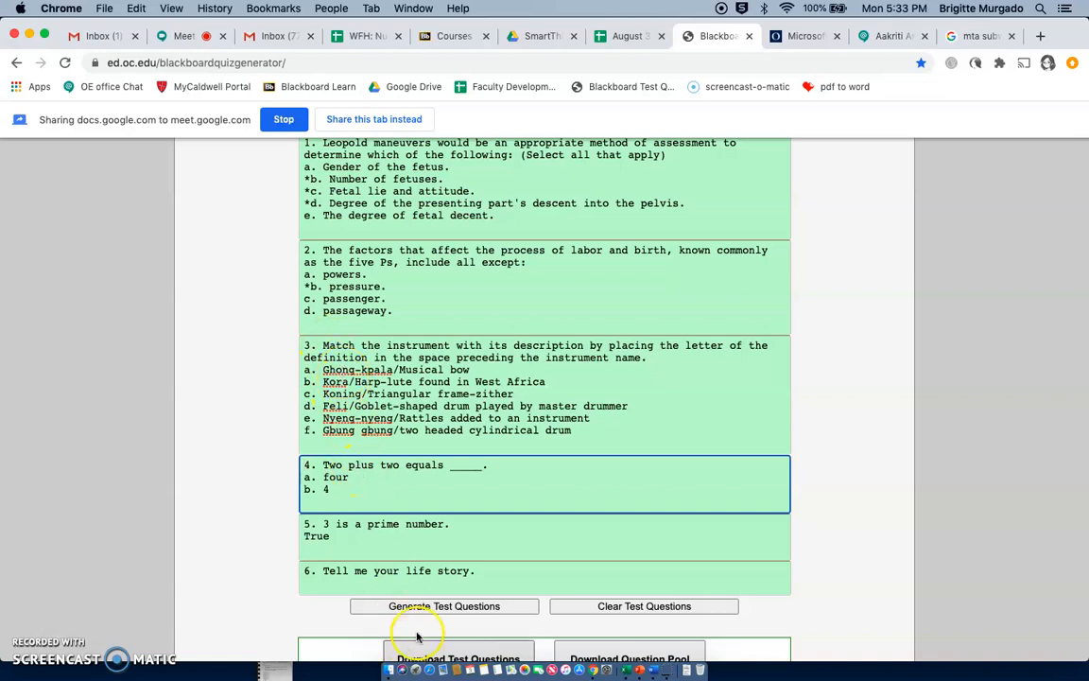
left_click(435, 608)
scroll(437, 614, "down", 10)
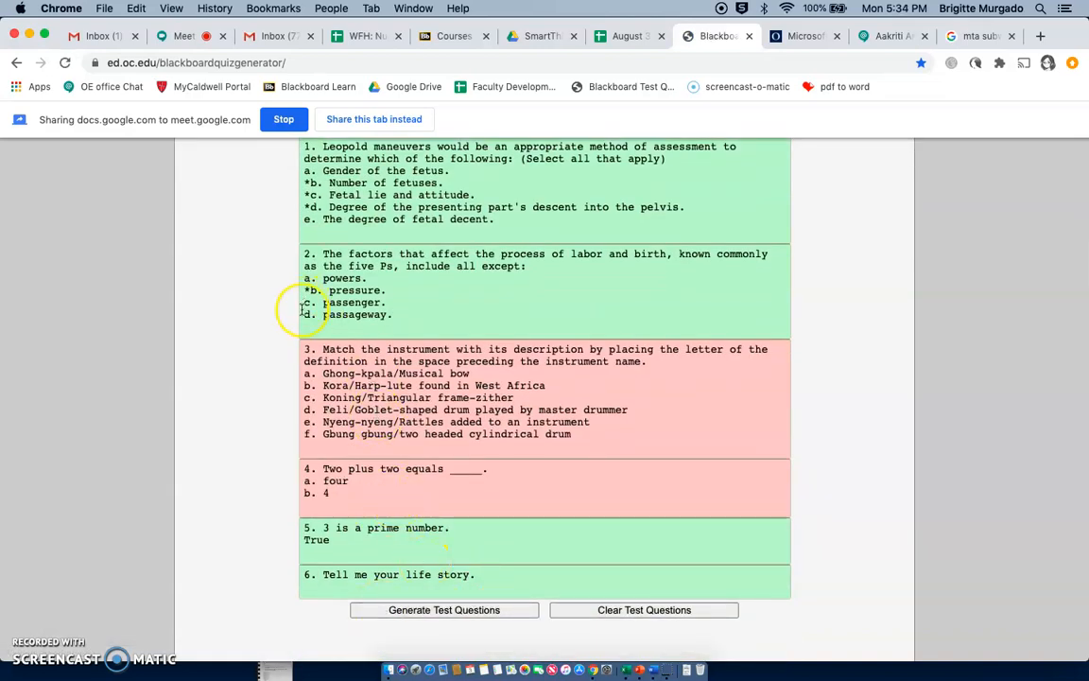
- Restore the "match" tag before question 3 and the "blank" tag before question 4, and regenerate the test questions
left_click(307, 351)
type("match")
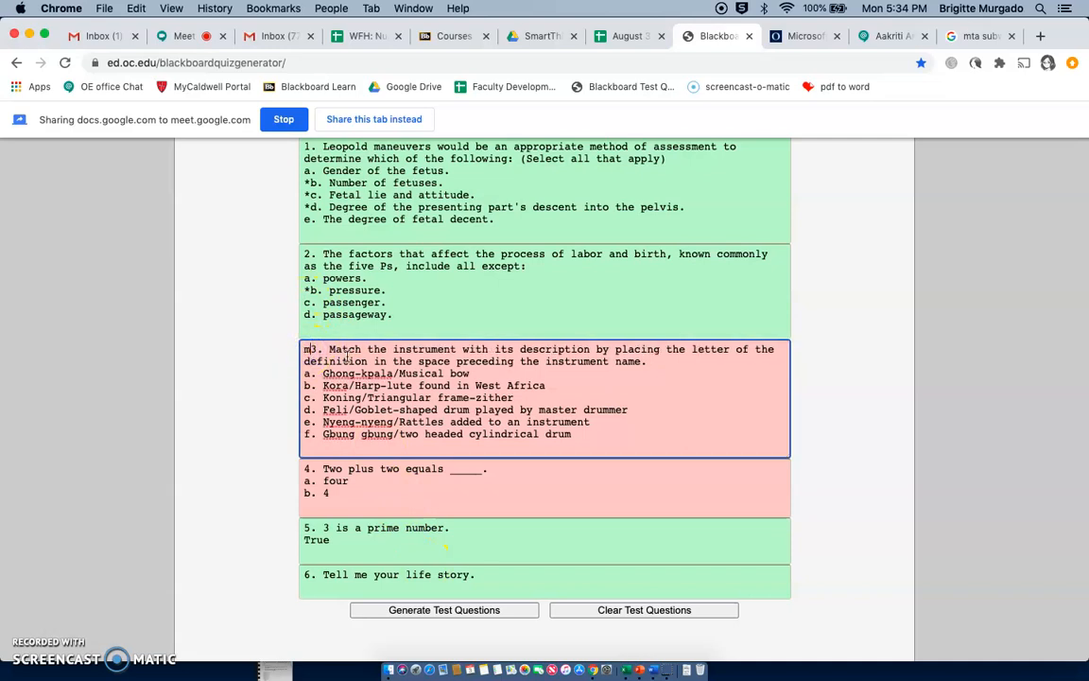
left_click(306, 479)
type("bla")
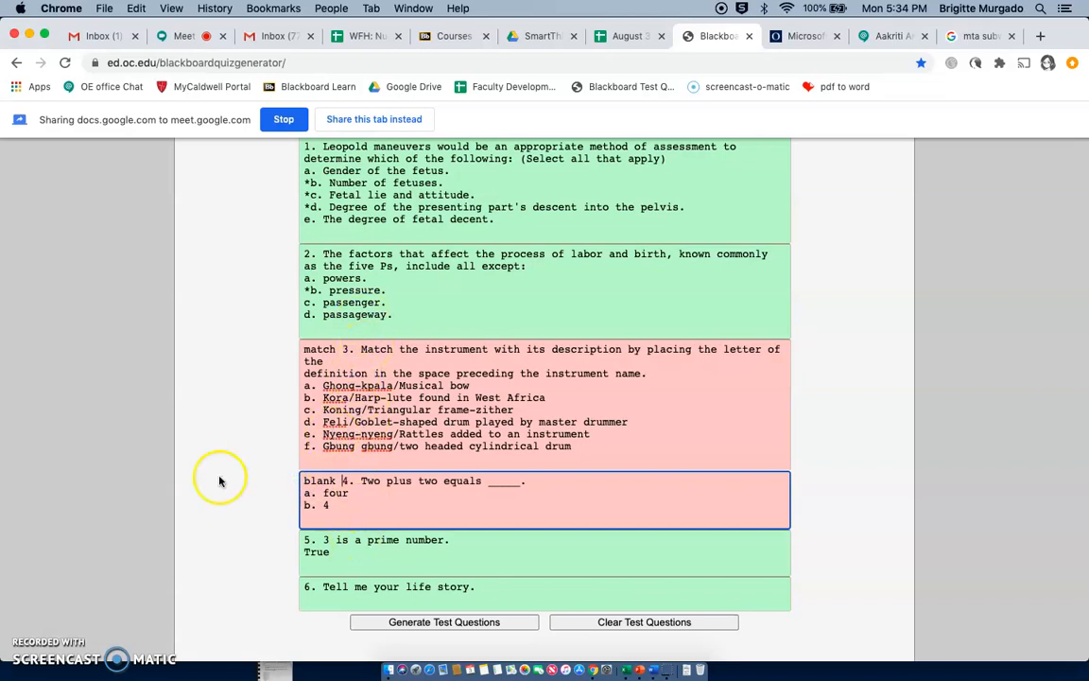
type("nk")
scroll(237, 482, "down", 3)
left_click(391, 457)
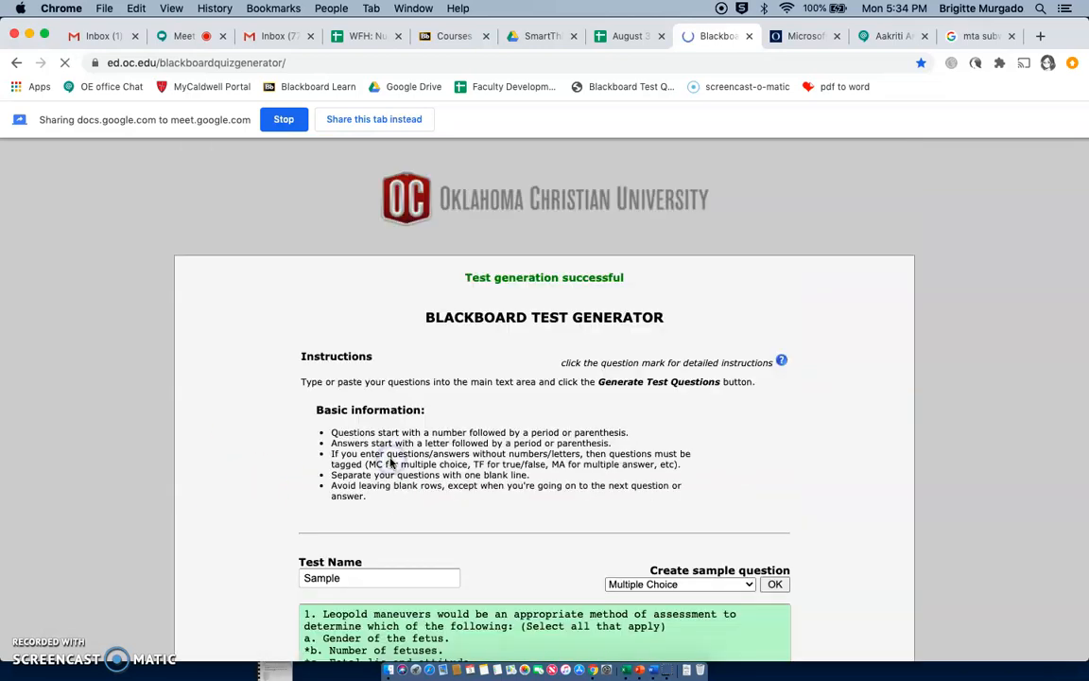
- Rename the test as "Sample 123"
scroll(391, 463, "down", 5)
scroll(411, 417, "down", 1)
scroll(413, 417, "up", 2)
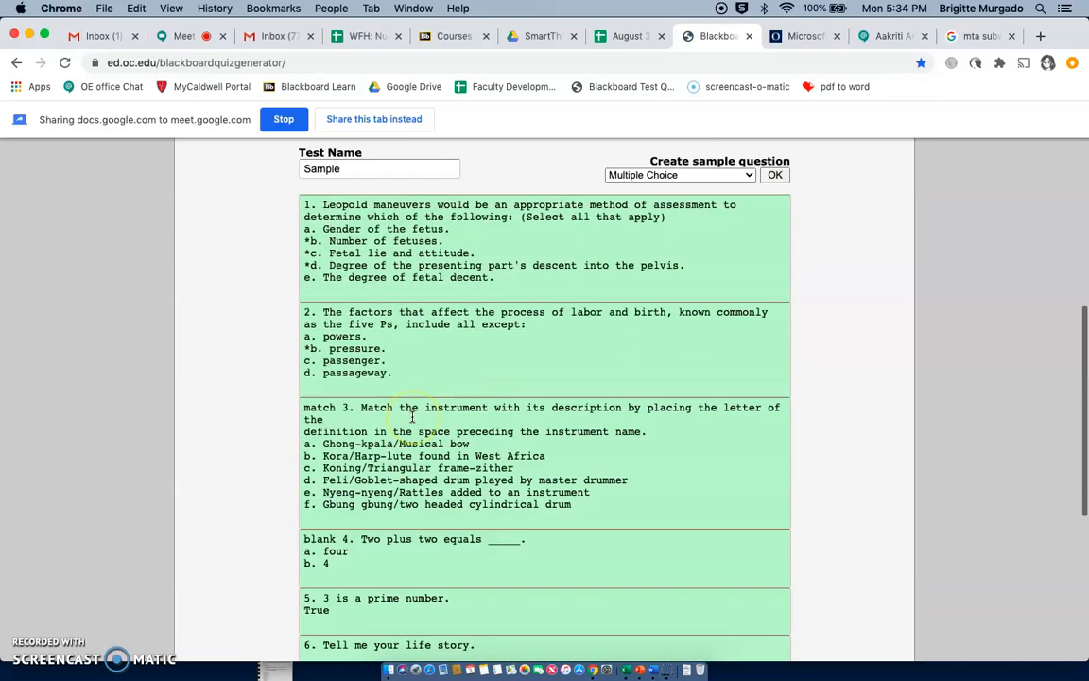
scroll(412, 418, "up", 2)
left_click(355, 266)
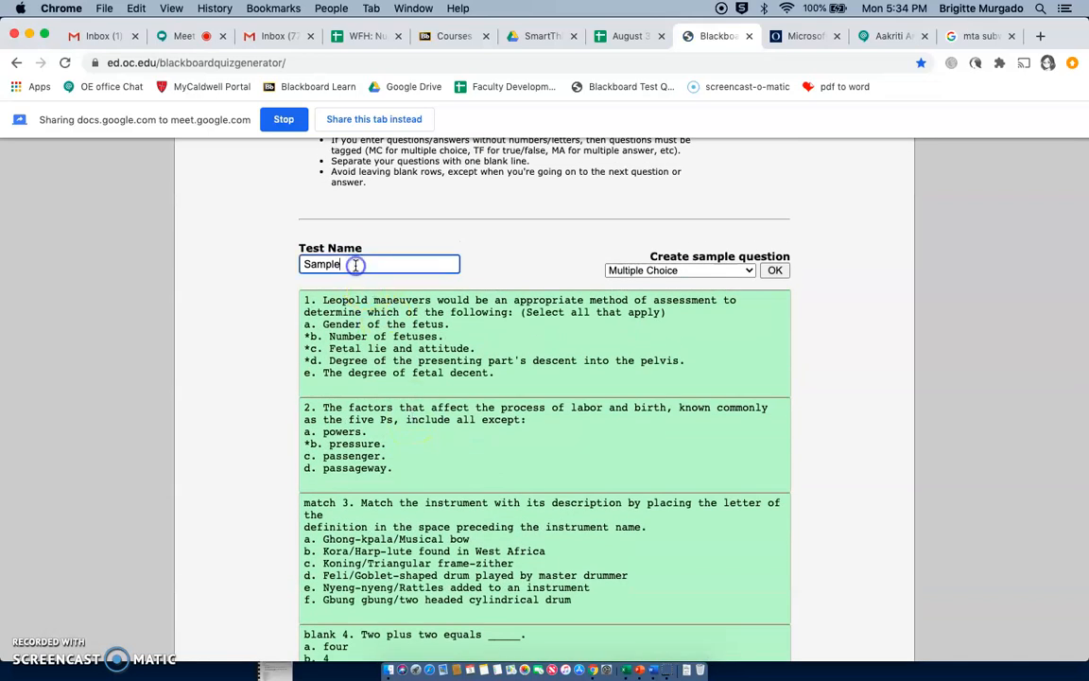
scroll(392, 359, "down", 4)
left_click(445, 385)
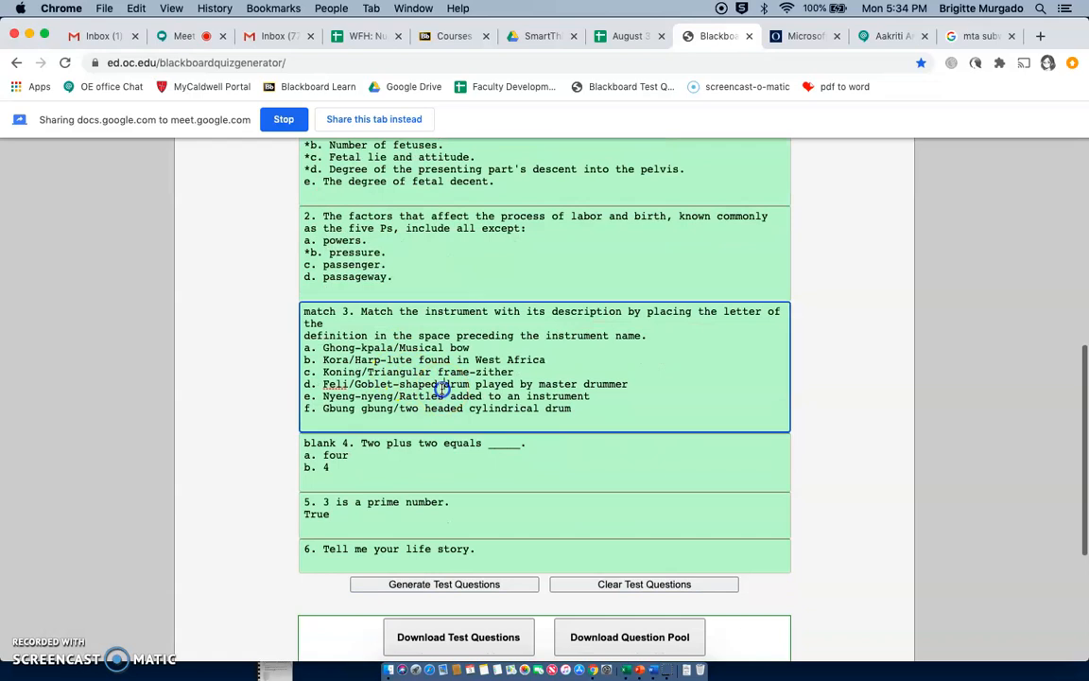
- Download the six generated questions as a question pool
scroll(492, 397, "down", 4)
scroll(507, 401, "up", 4)
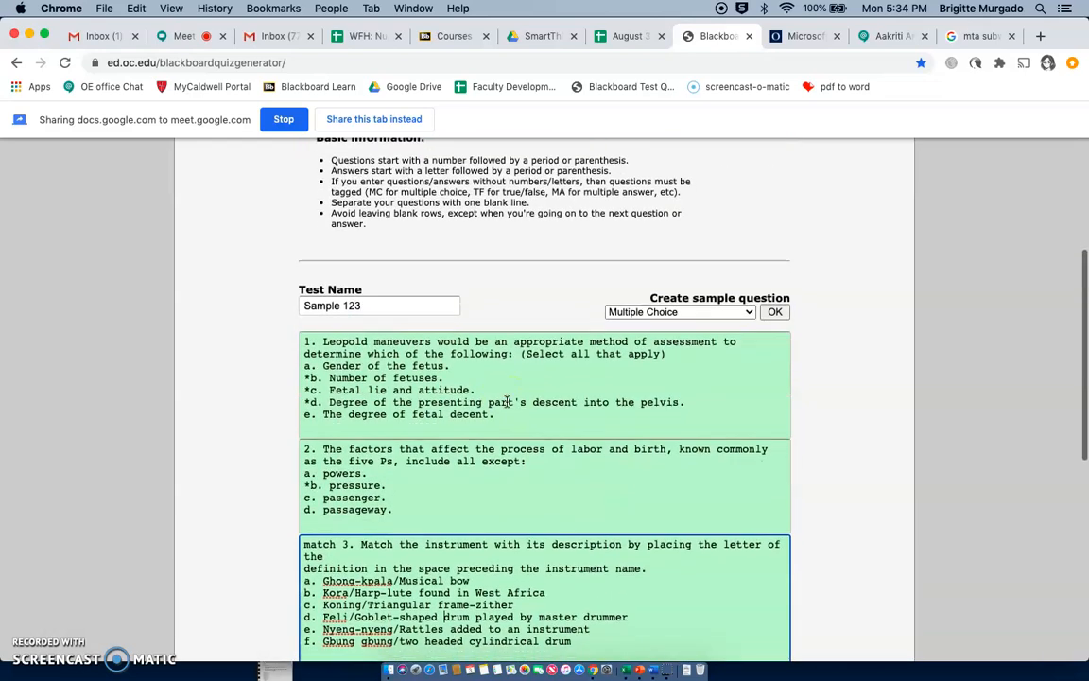
scroll(503, 390, "down", 5)
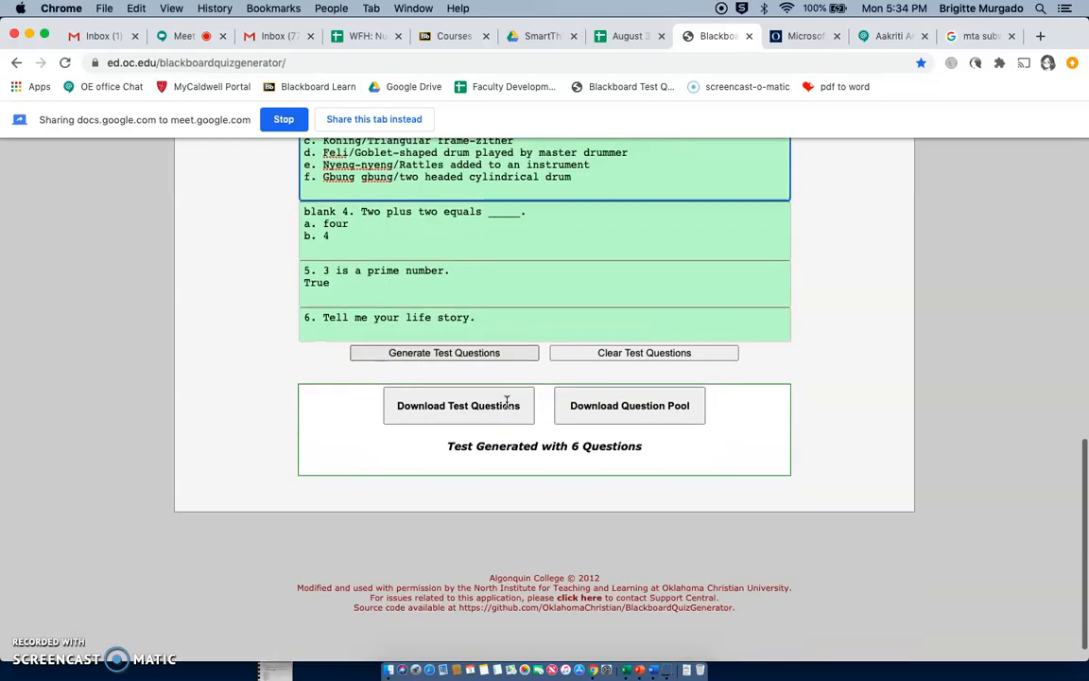
left_click(625, 412)
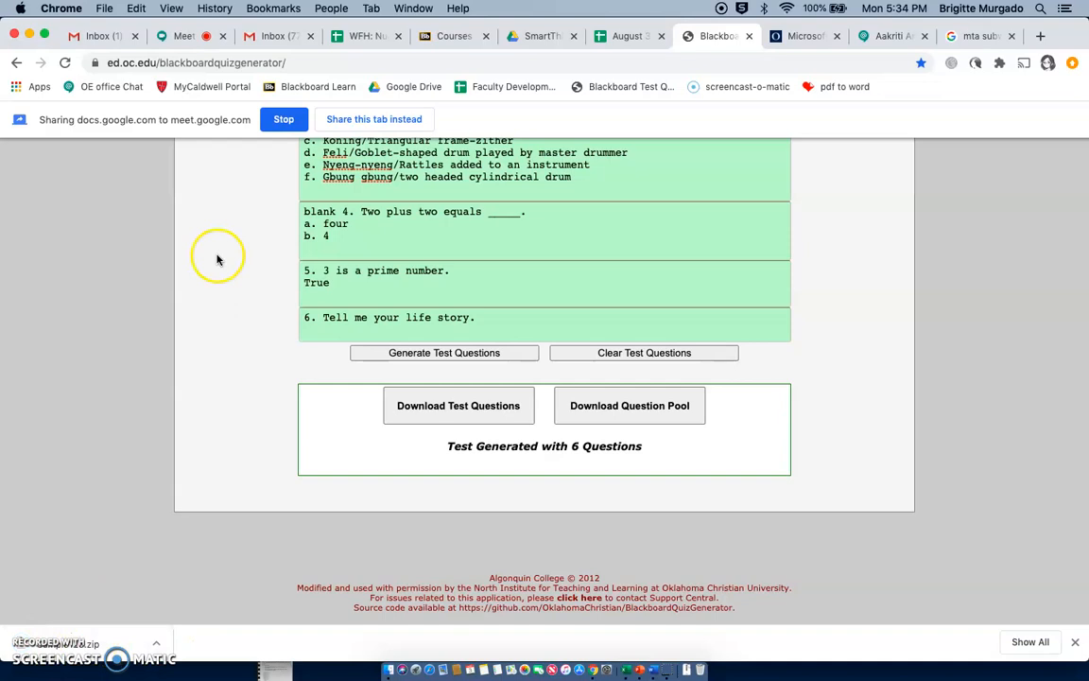
- Switch to Blackboard and open the practice course from the home page's course list
left_click(454, 36)
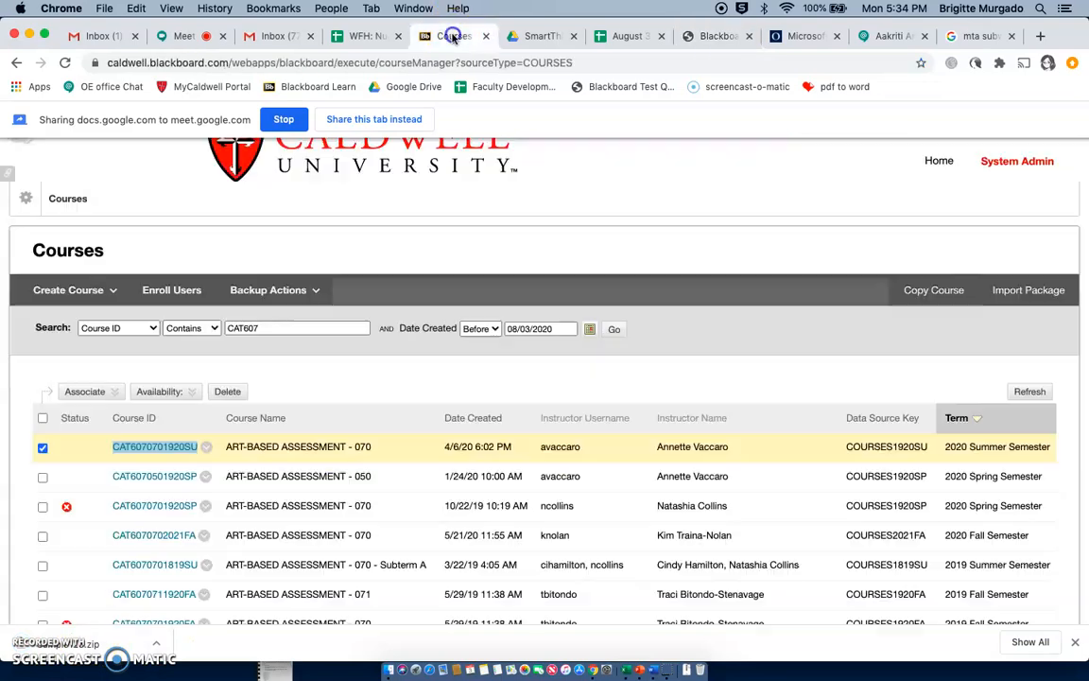
left_click(939, 159)
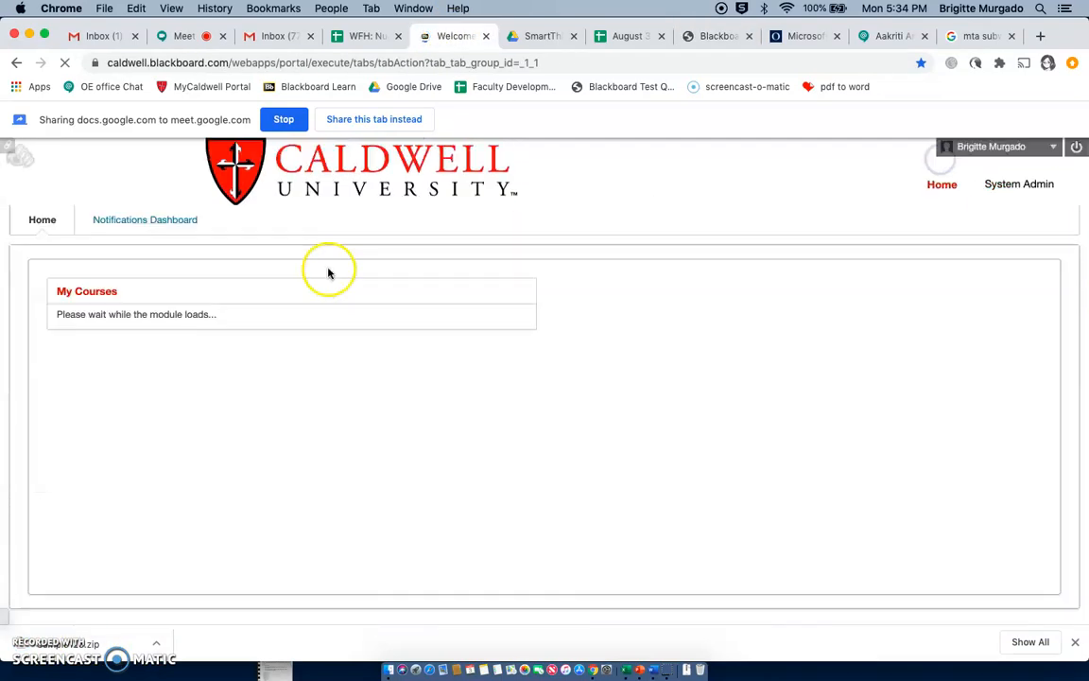
left_click(101, 345)
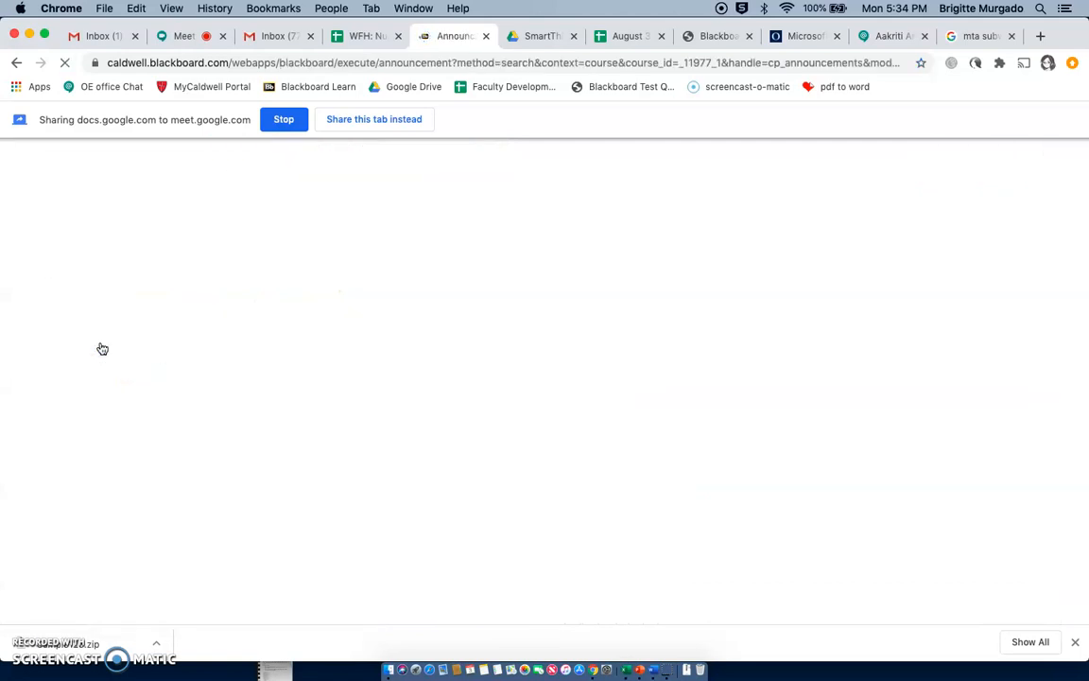
- Open the course's question pools through Tests, Surveys, and Pools in the course tools
scroll(102, 349, "down", 10)
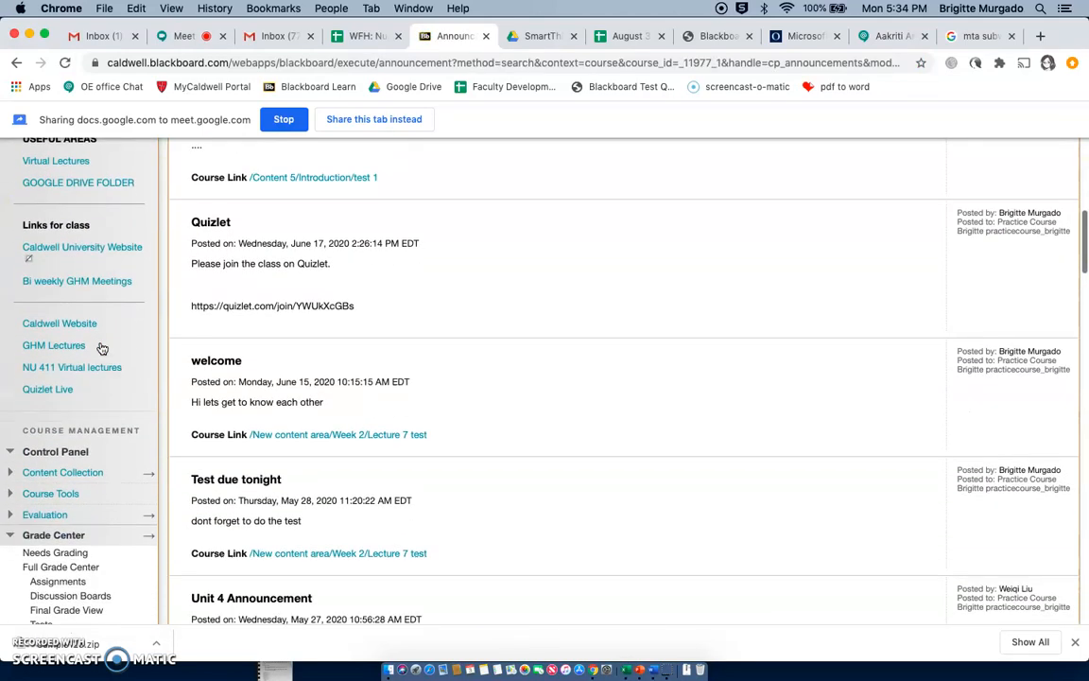
scroll(101, 348, "down", 5)
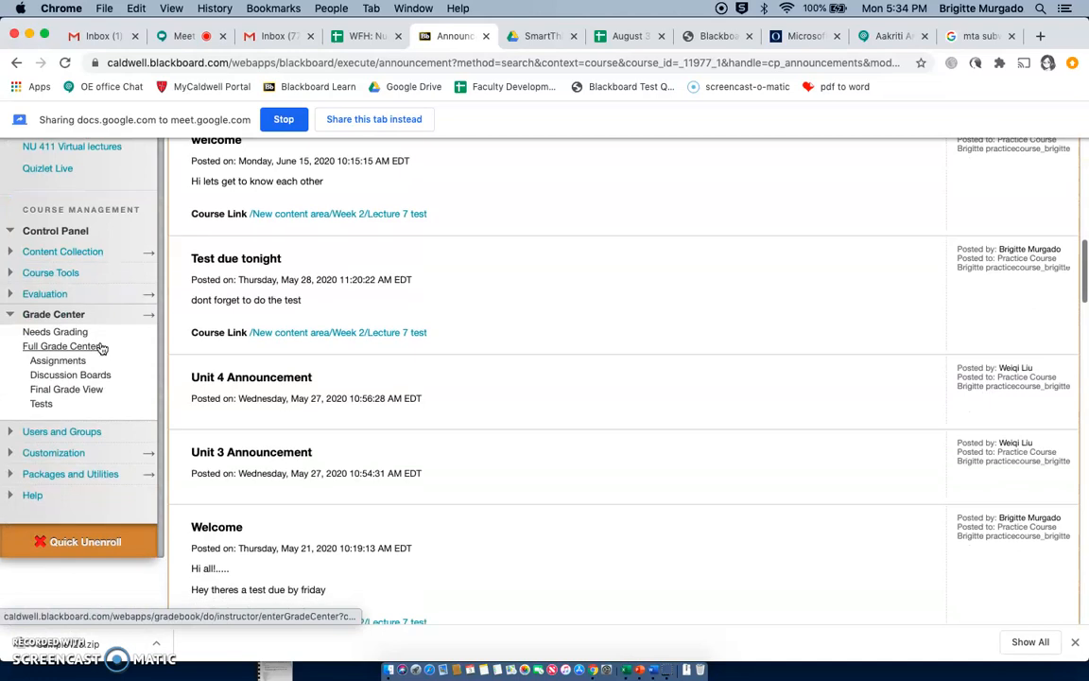
left_click(58, 274)
scroll(76, 411, "down", 5)
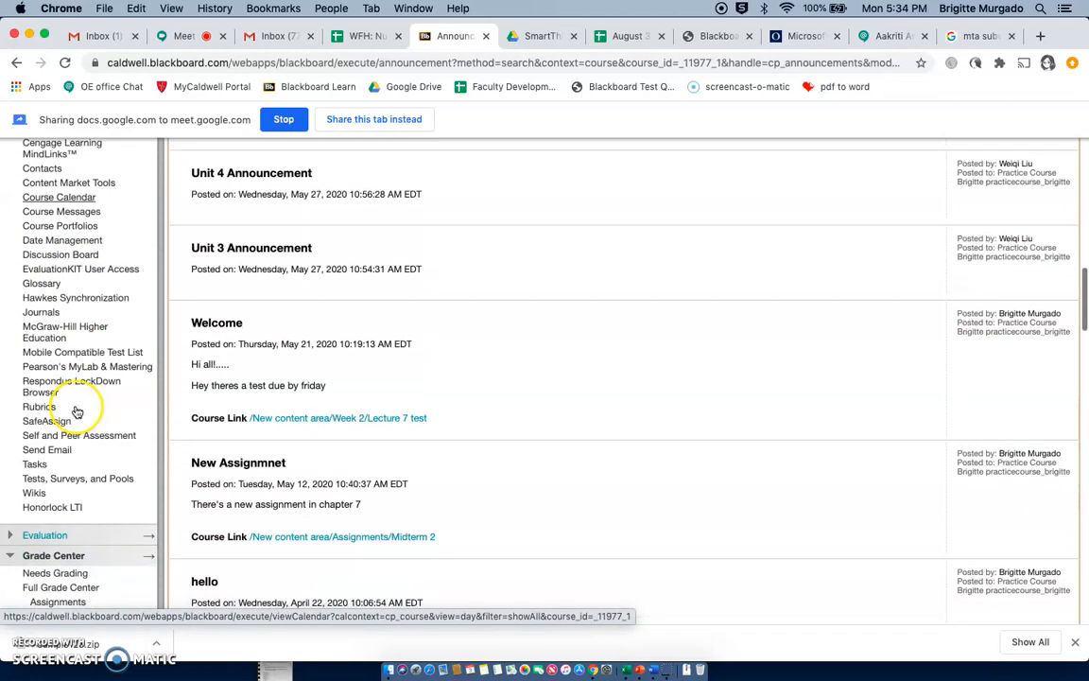
left_click(75, 479)
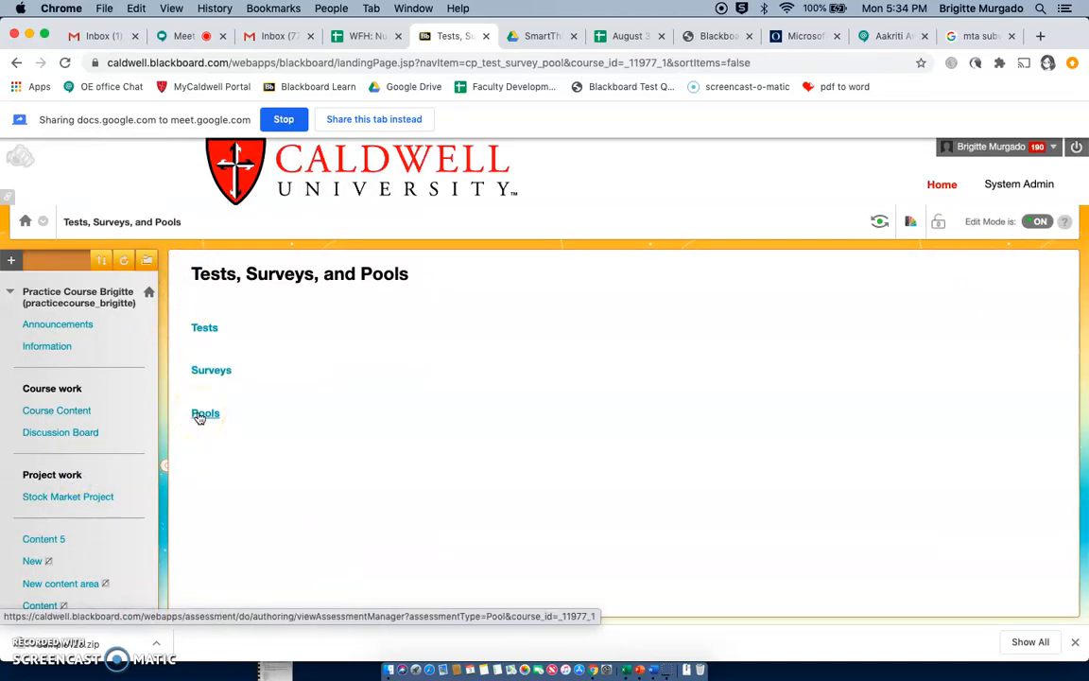
left_click(200, 414)
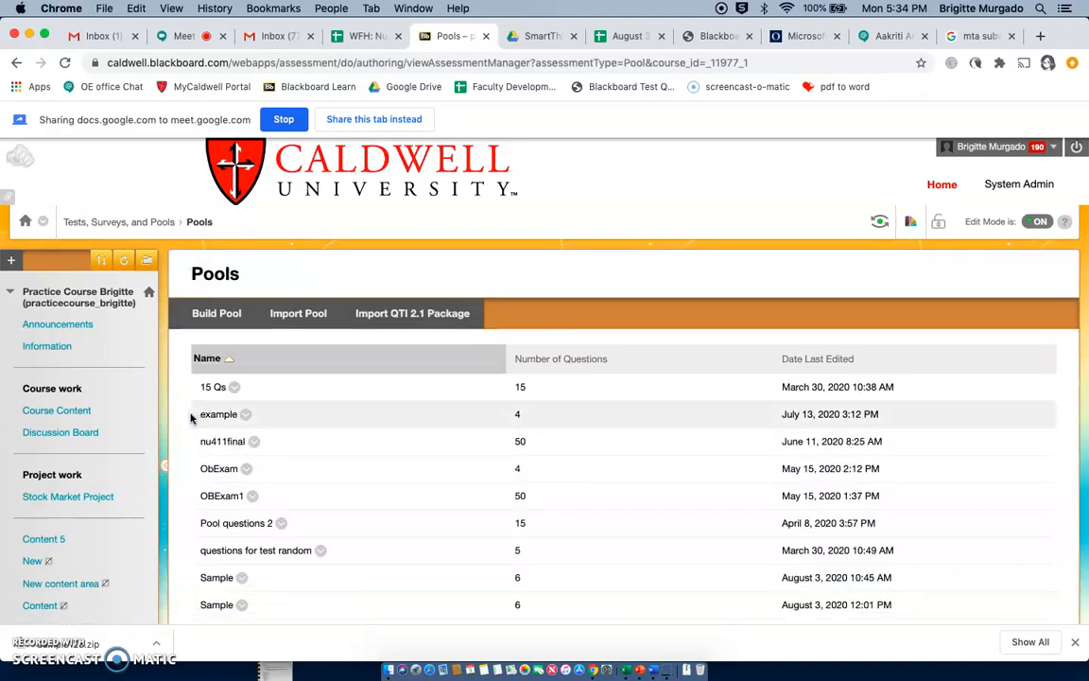
- Import the Sample123.zip file from the Downloads folder as a question pool and return to the pools list
left_click(299, 314)
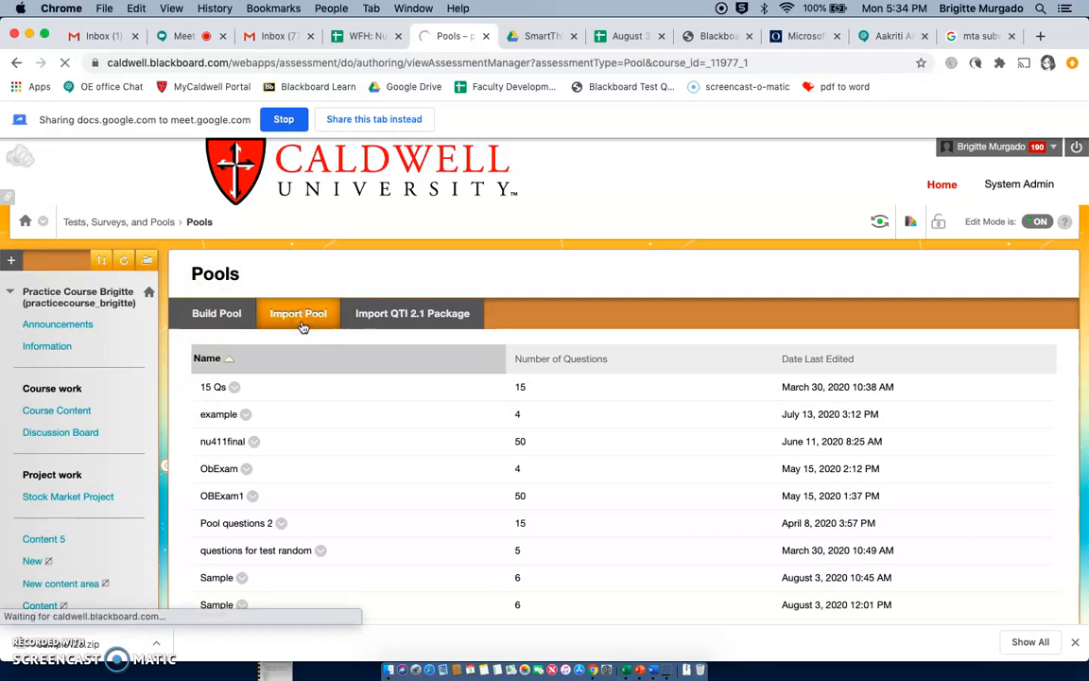
left_click(304, 331)
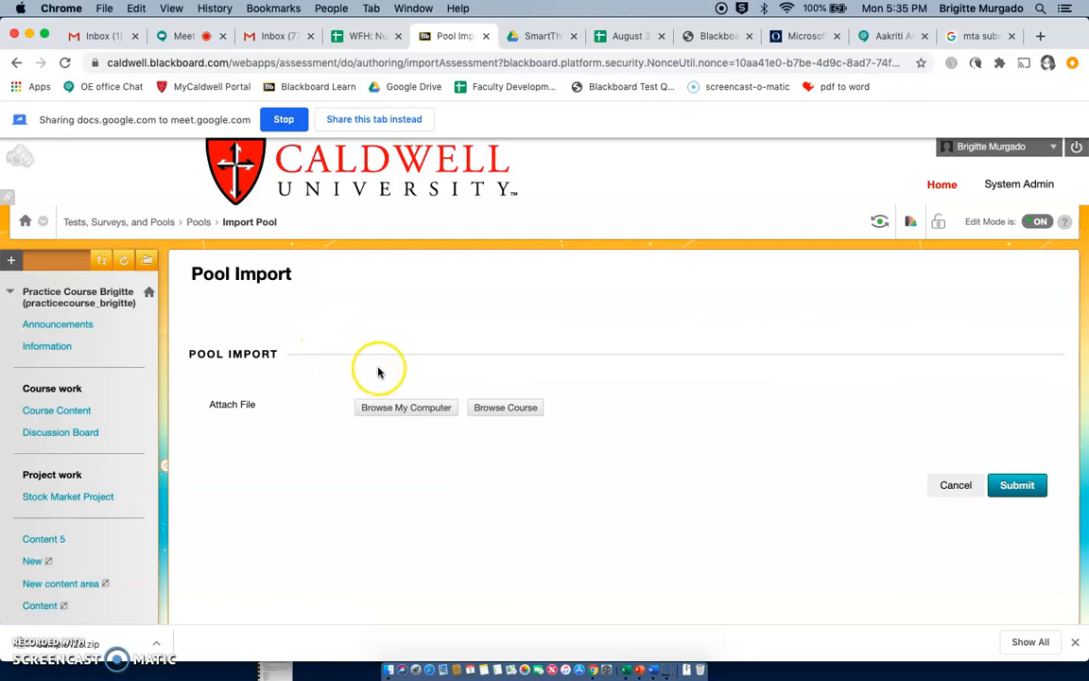
left_click(408, 408)
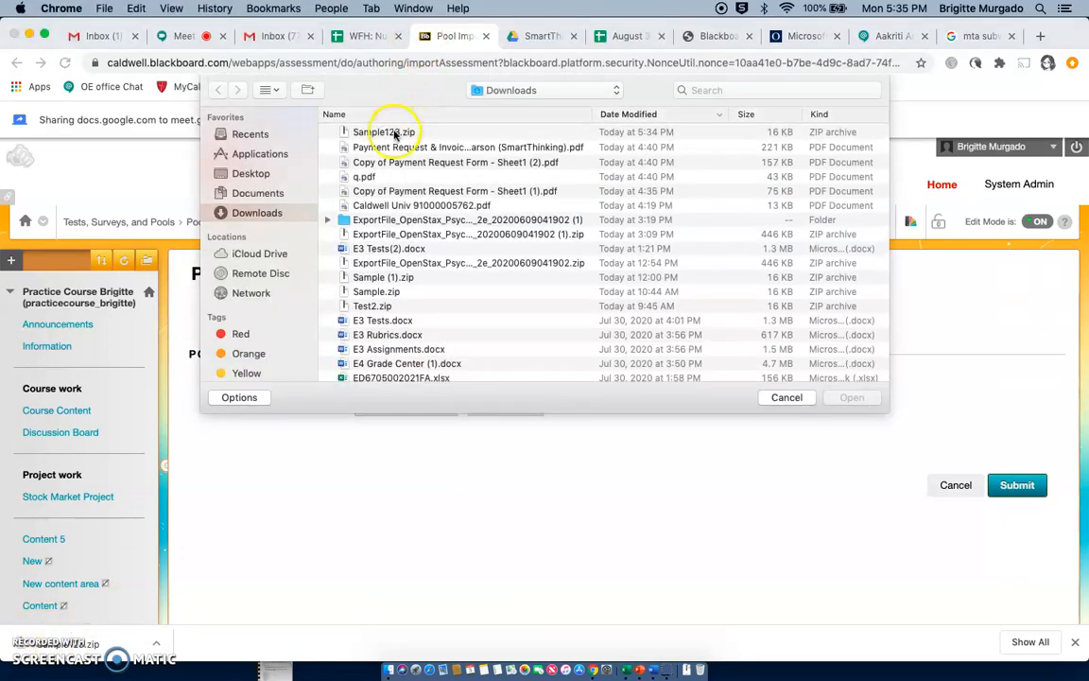
left_click(395, 132)
left_click(851, 397)
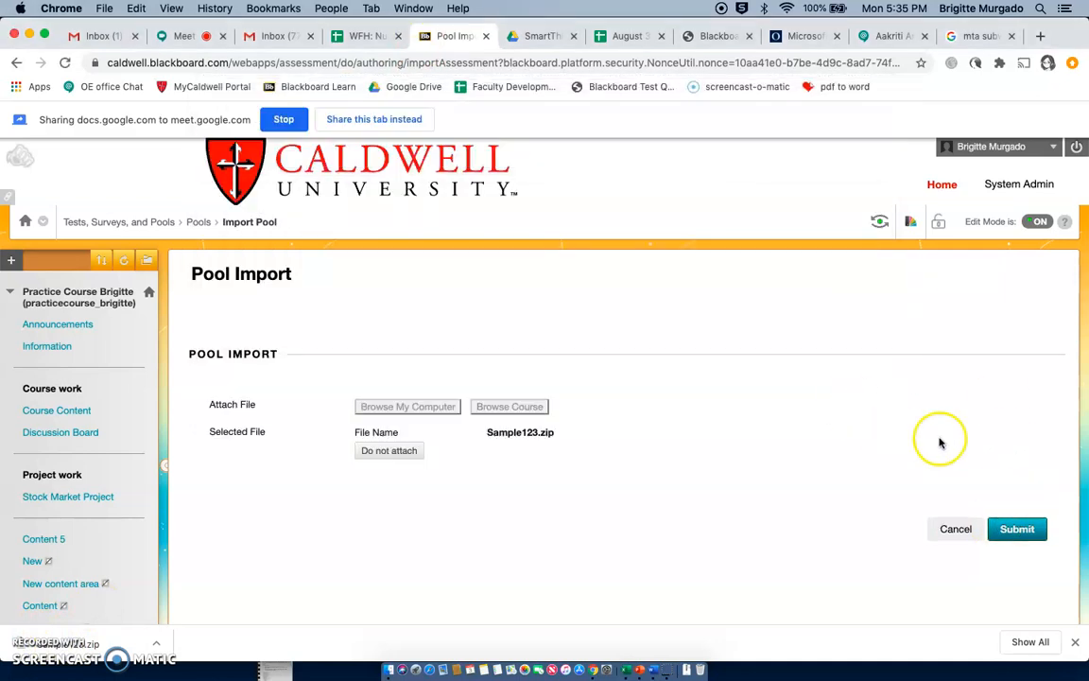
left_click(1016, 528)
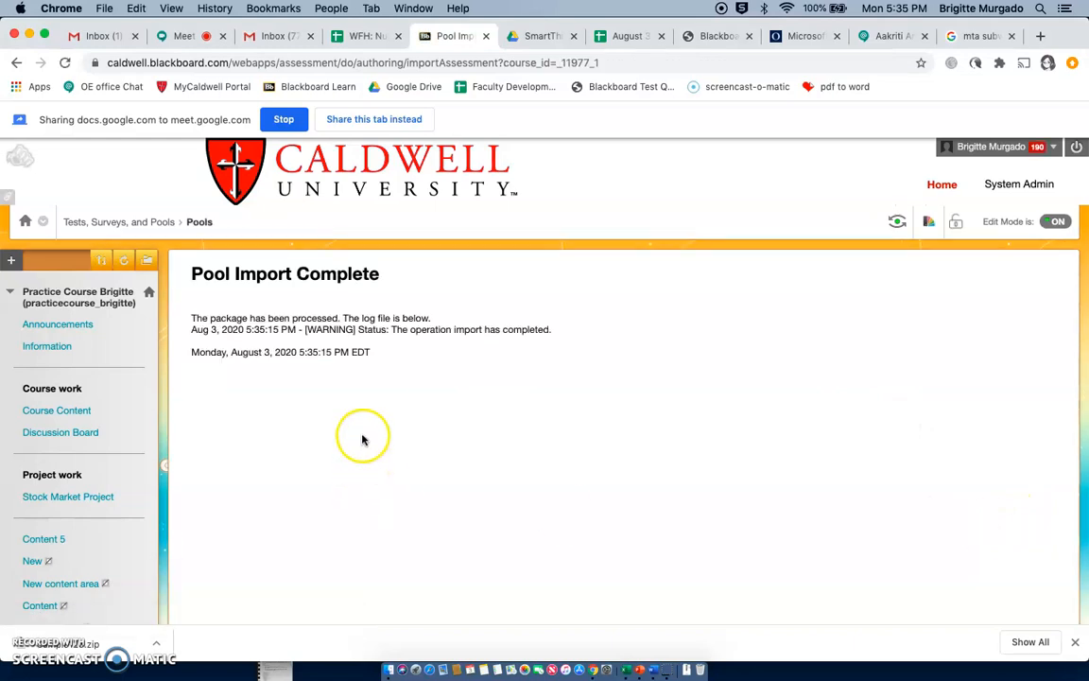
scroll(362, 439, "down", 2)
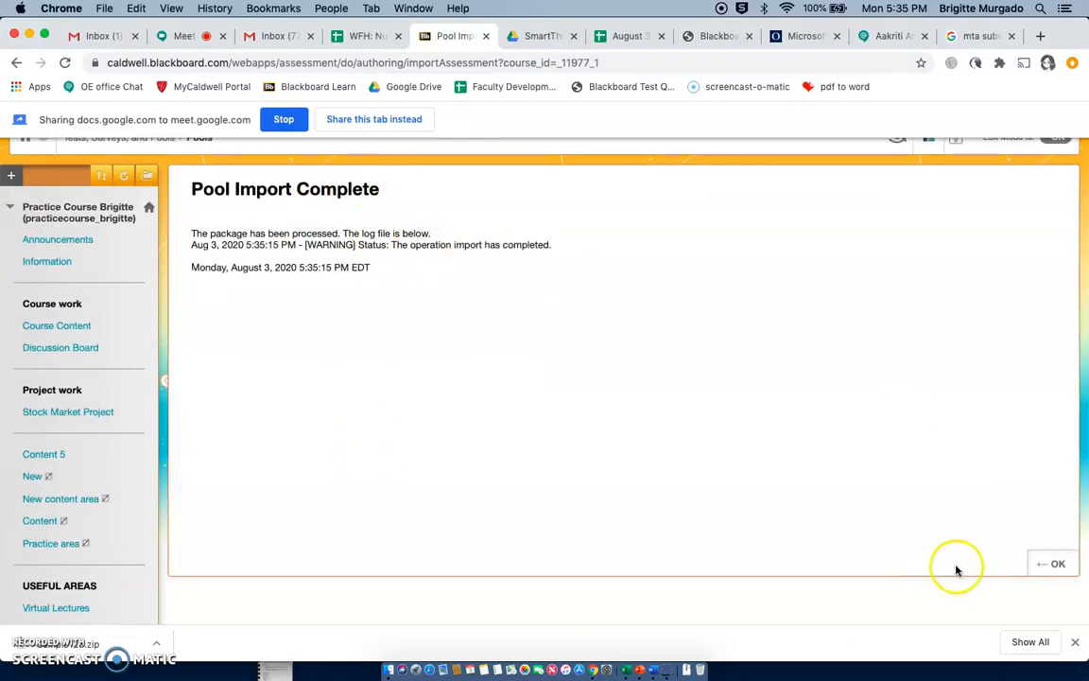
left_click(1051, 565)
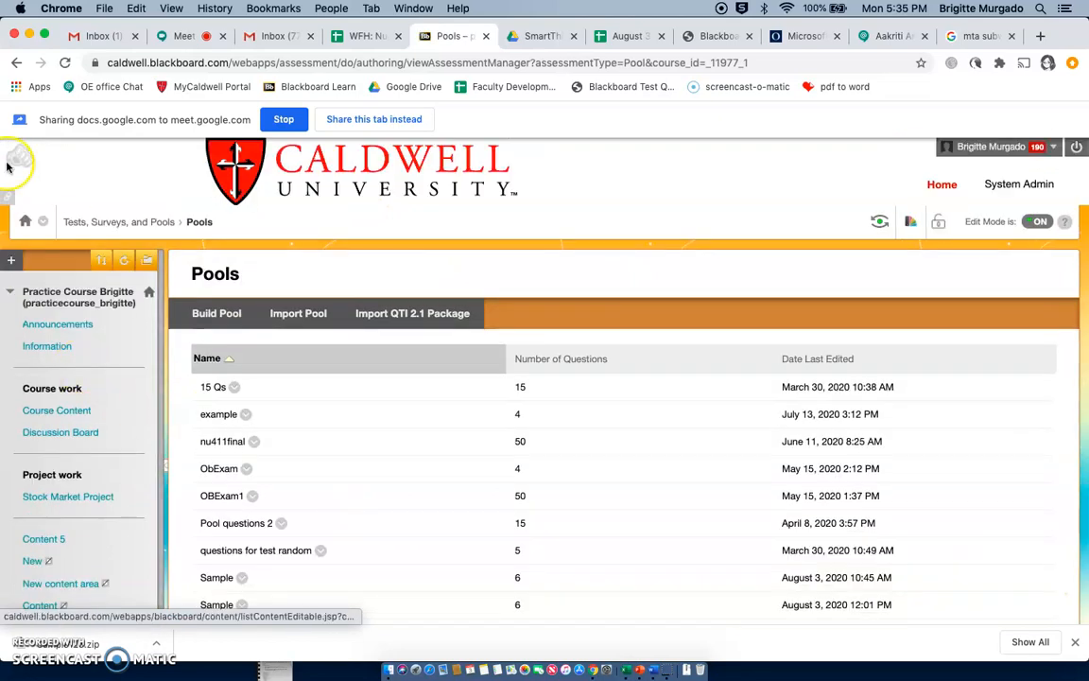
- Build a new test named "Sample 123" in the course's Tests area
left_click(87, 223)
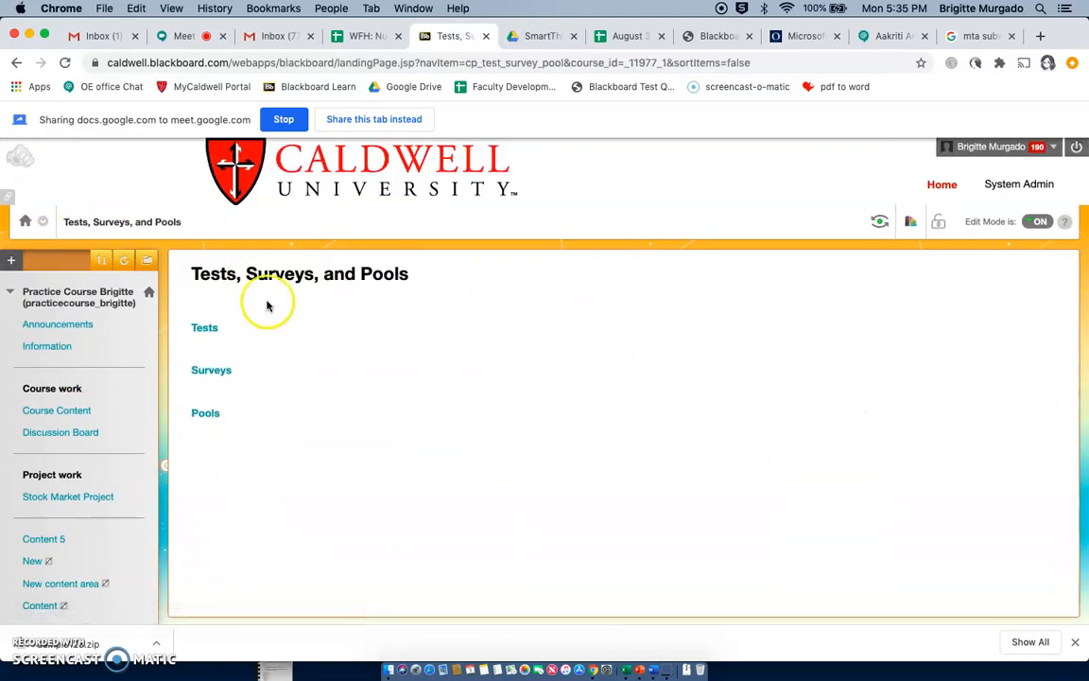
left_click(205, 329)
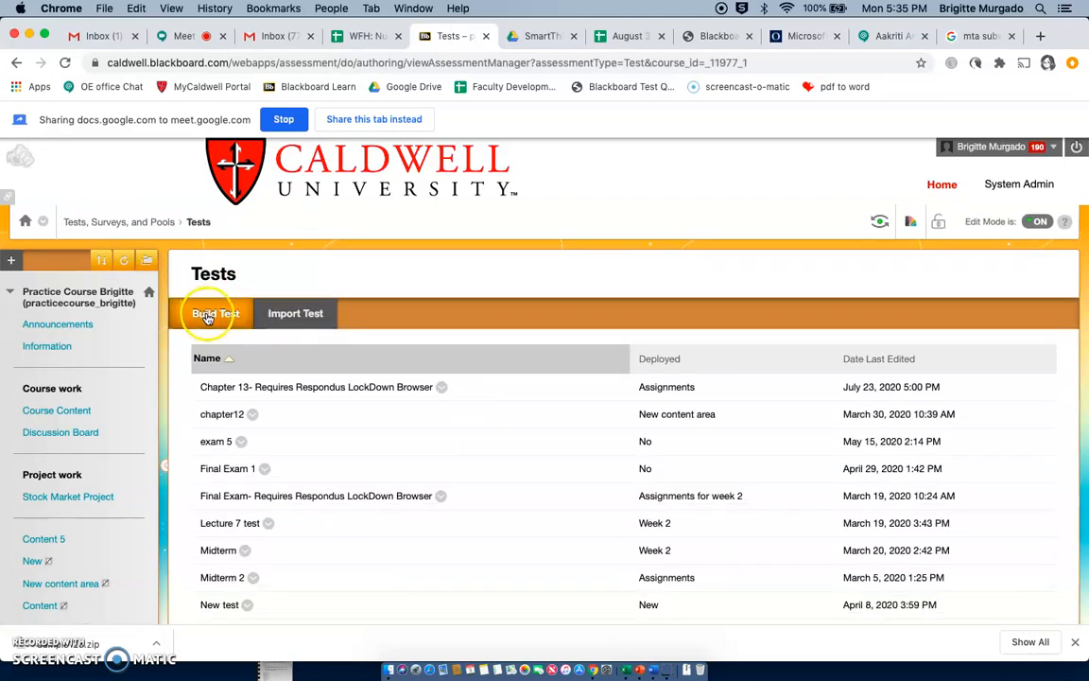
left_click(208, 317)
left_click(374, 392)
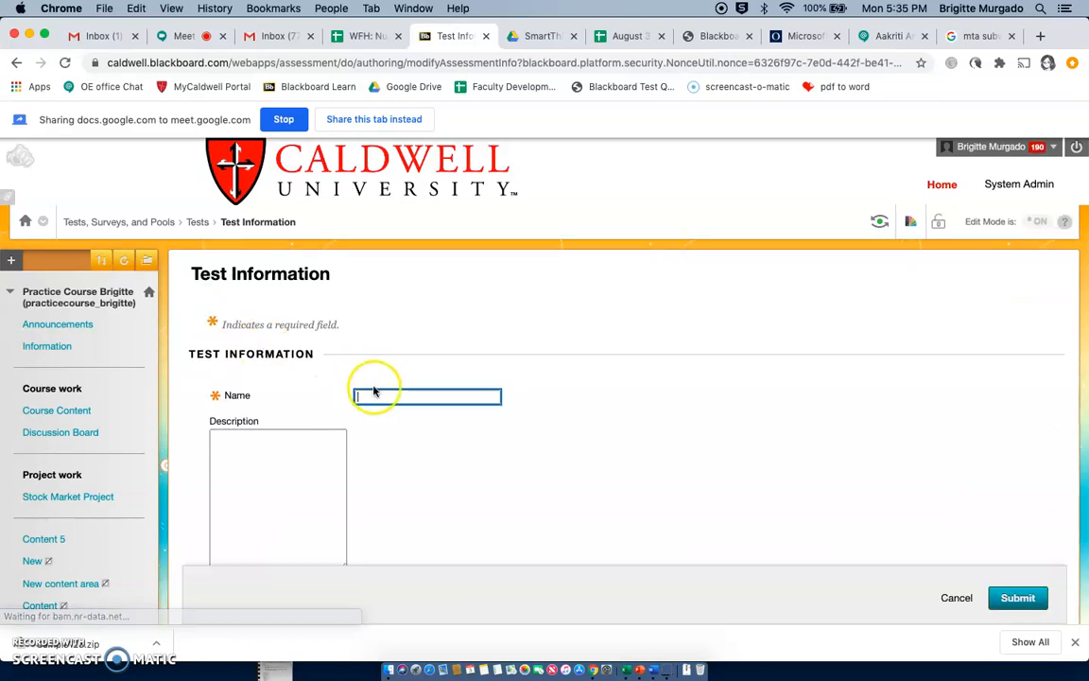
type("Sample 123")
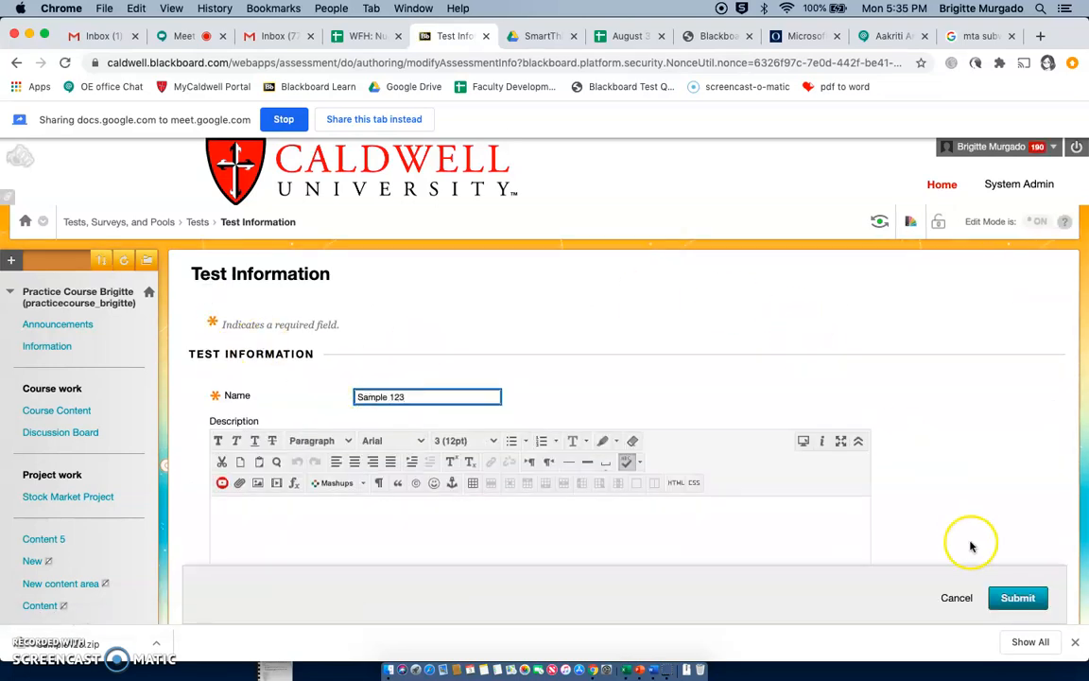
left_click(1015, 597)
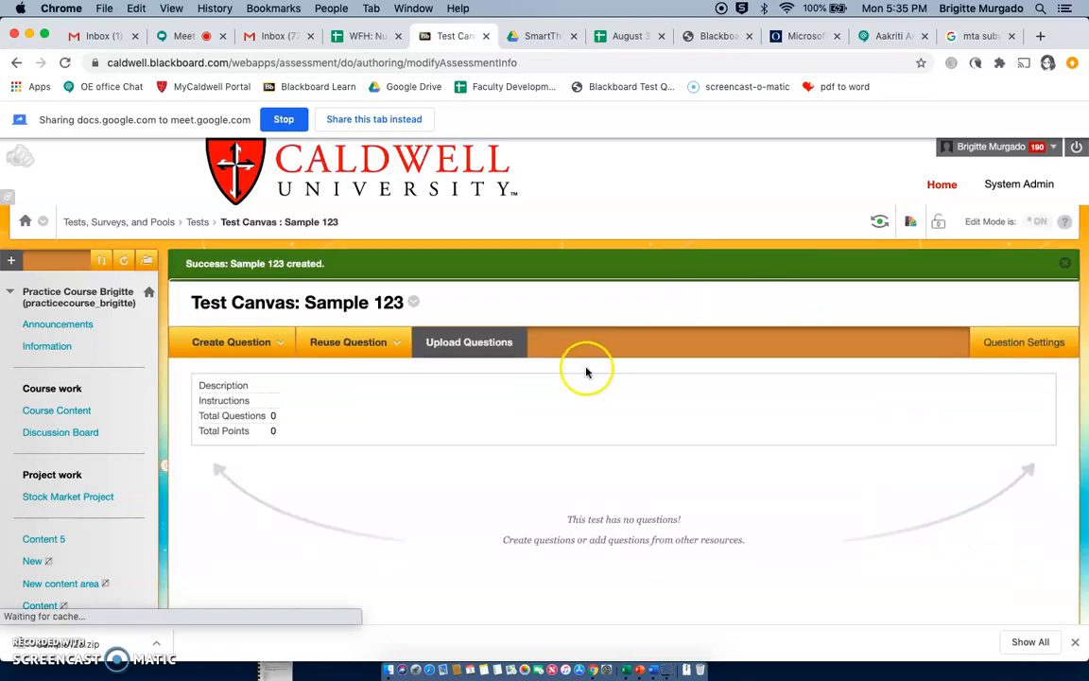
- Find the questions in the Sample123 pool and add all of them to the test as copies
left_click(370, 345)
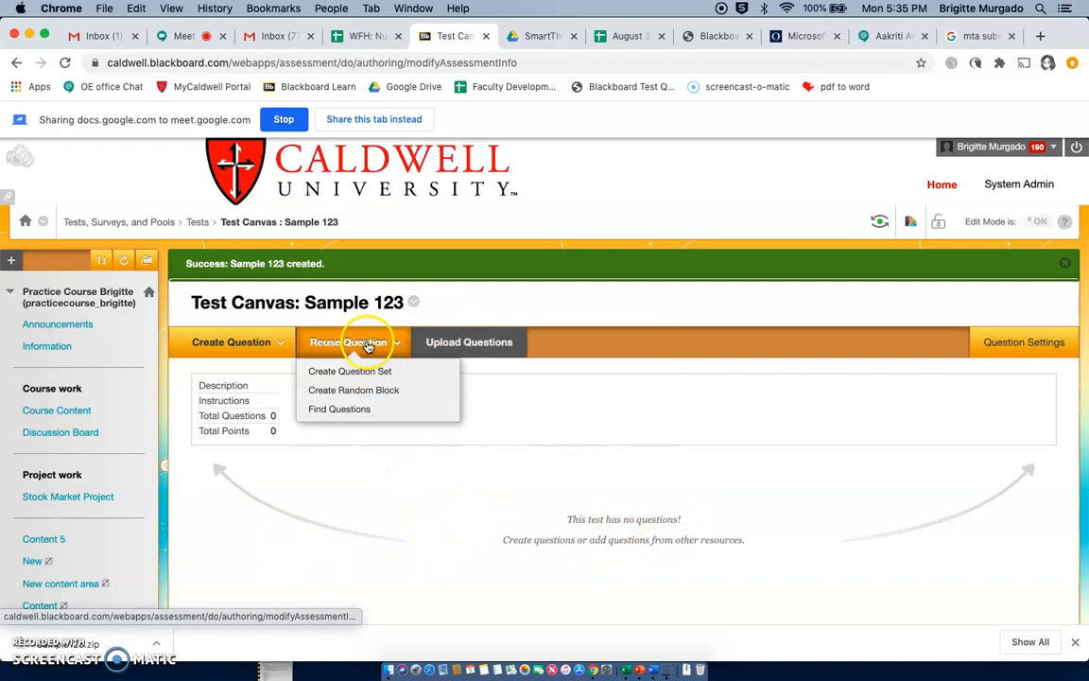
left_click(355, 417)
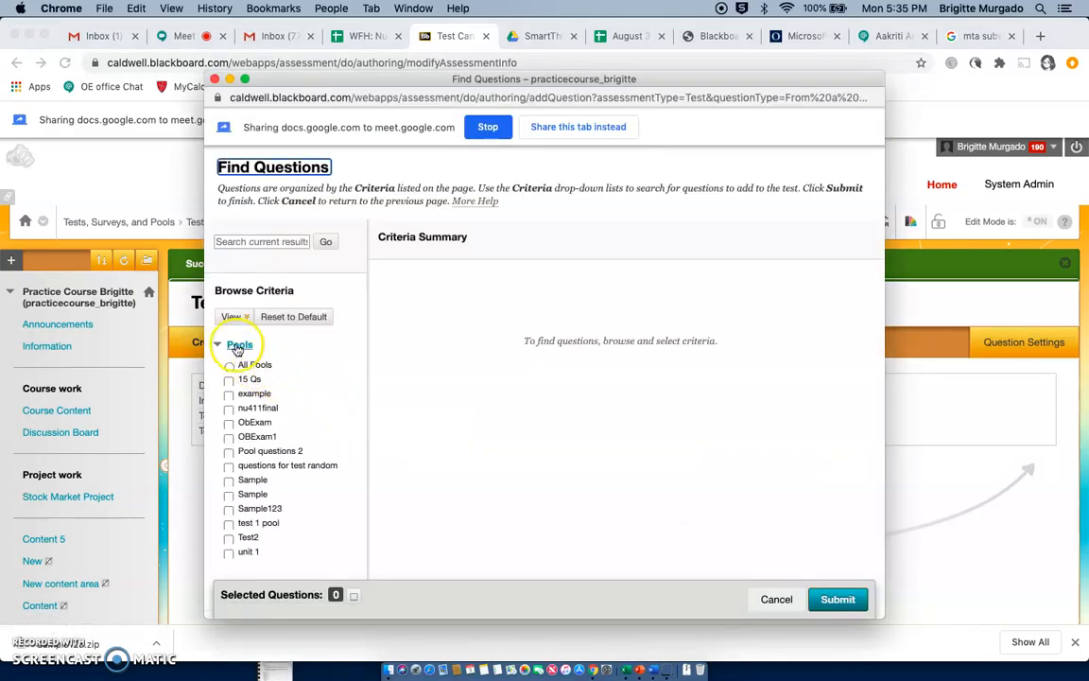
left_click(227, 510)
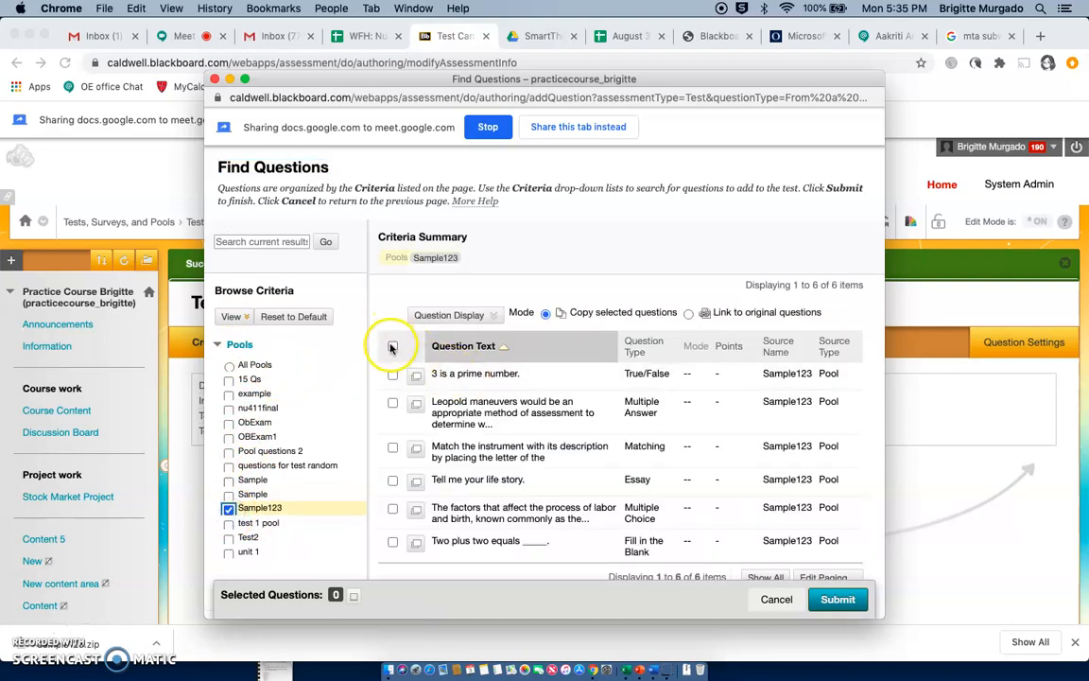
left_click(393, 348)
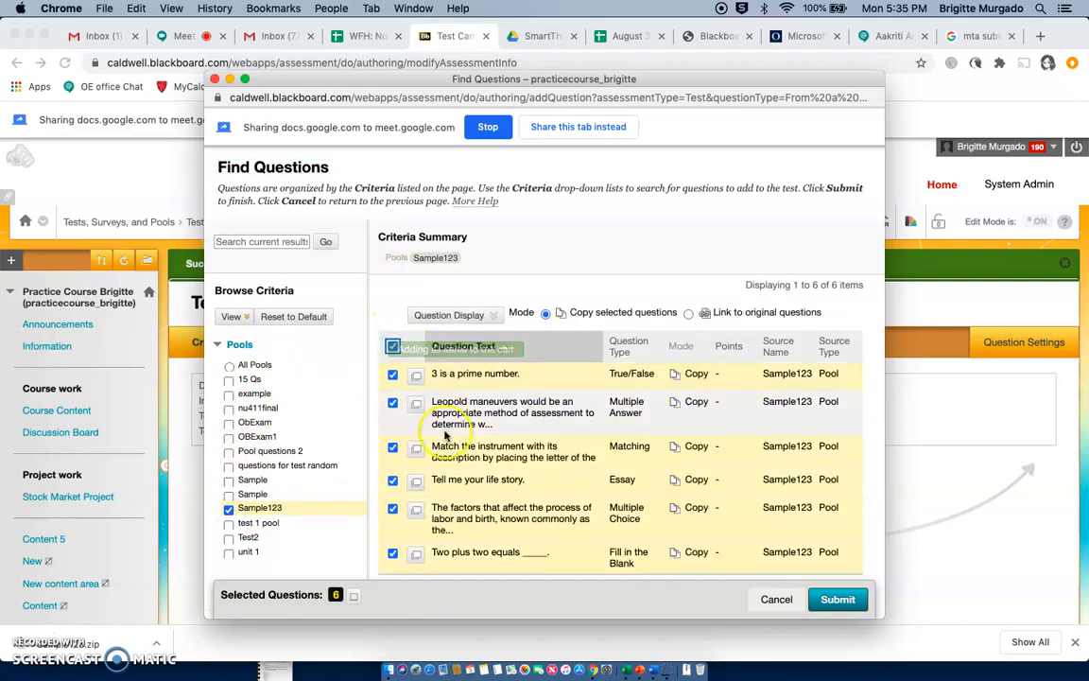
scroll(605, 492, "down", 2)
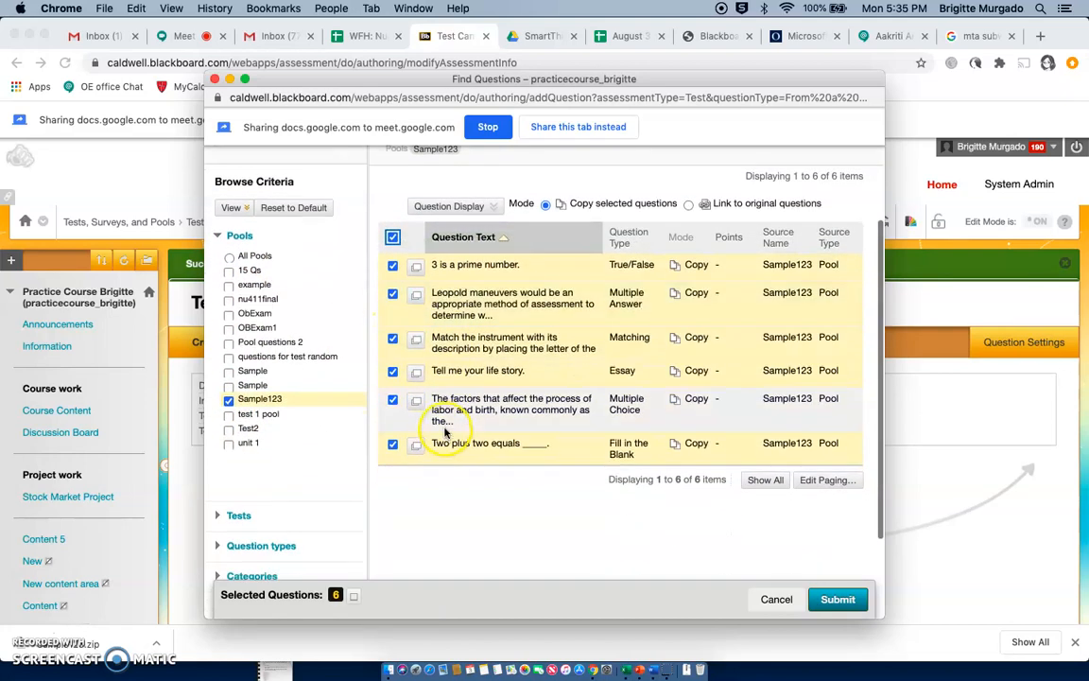
left_click(840, 599)
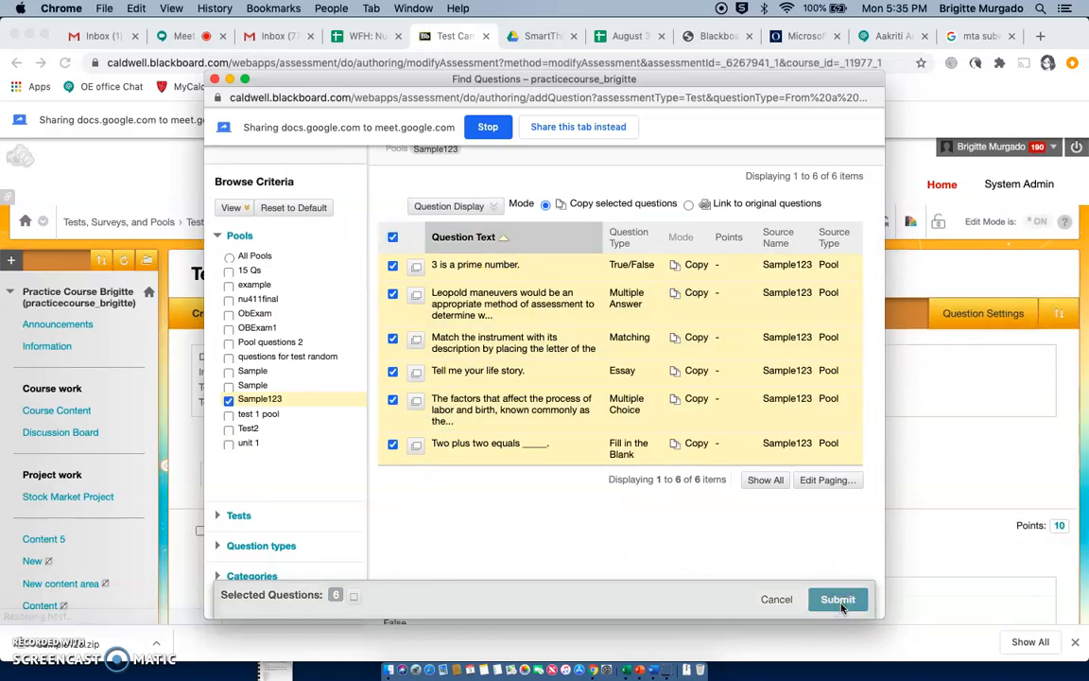
- Review the answers and feedback of the true/false, multiple answer and matching questions added to the test
scroll(702, 555, "down", 3)
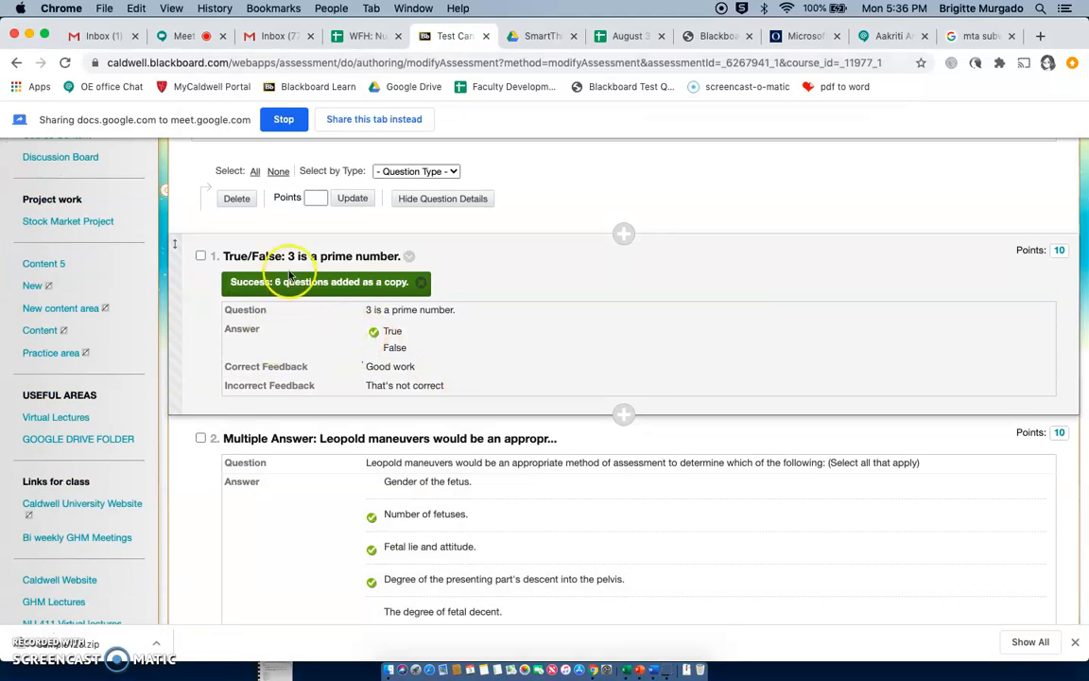
scroll(387, 336, "down", 1)
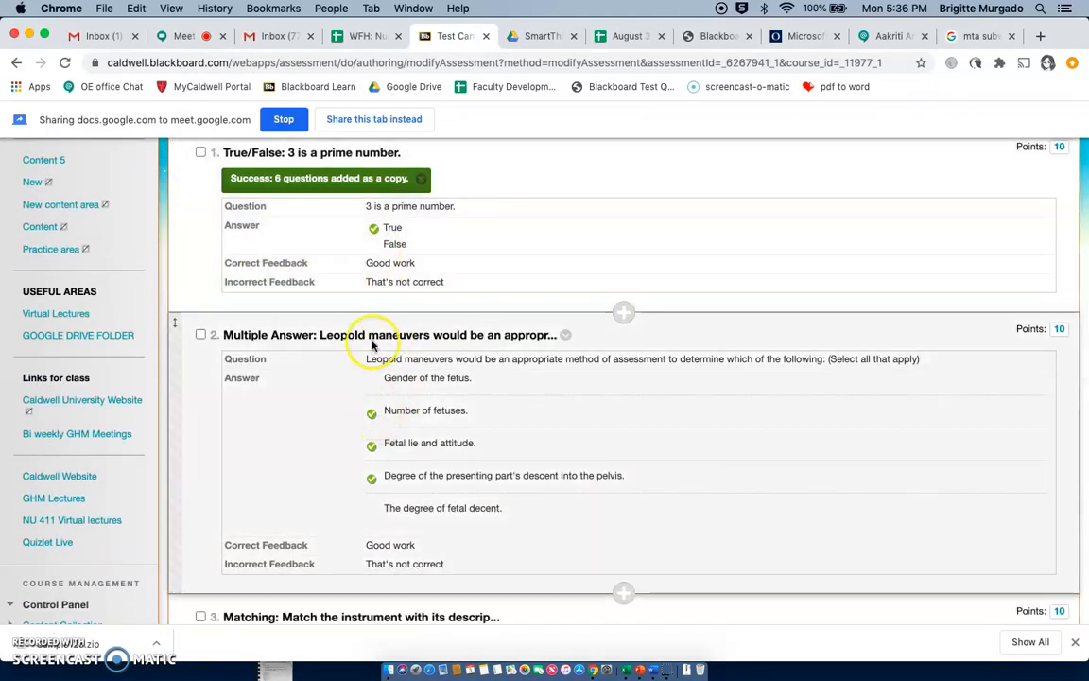
scroll(426, 462, "down", 3)
scroll(427, 460, "up", 2)
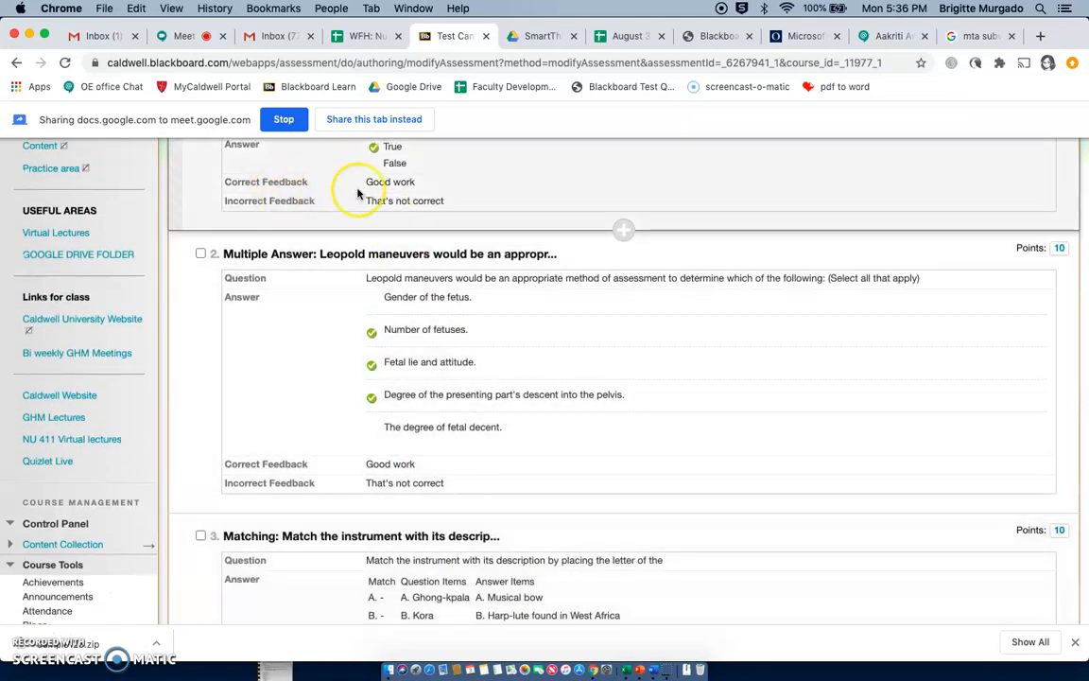
scroll(397, 199, "down", 3)
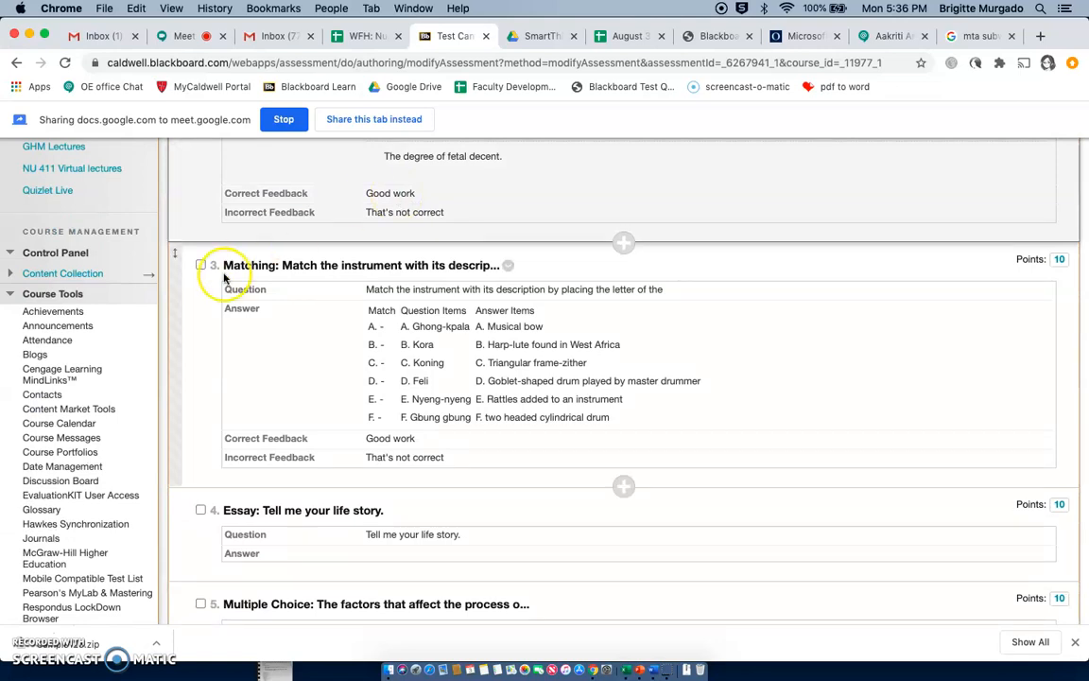
scroll(384, 396, "down", 3)
scroll(385, 401, "up", 3)
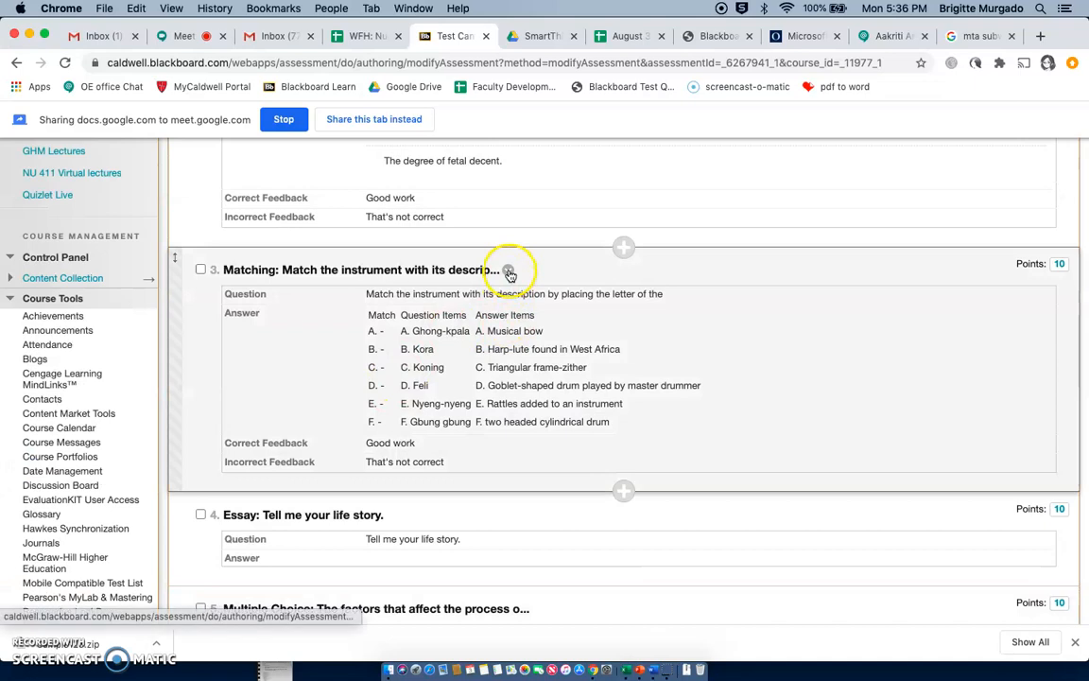
- Open the instrument matching question for editing and turn off Allow Partial Credit
left_click(509, 273)
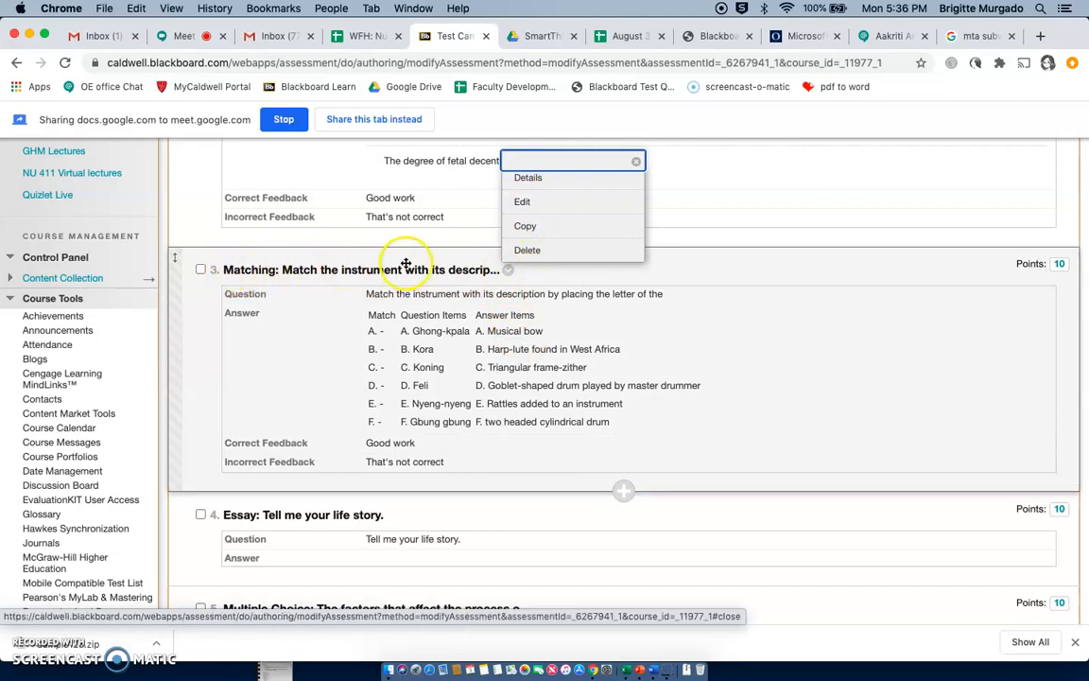
left_click(523, 201)
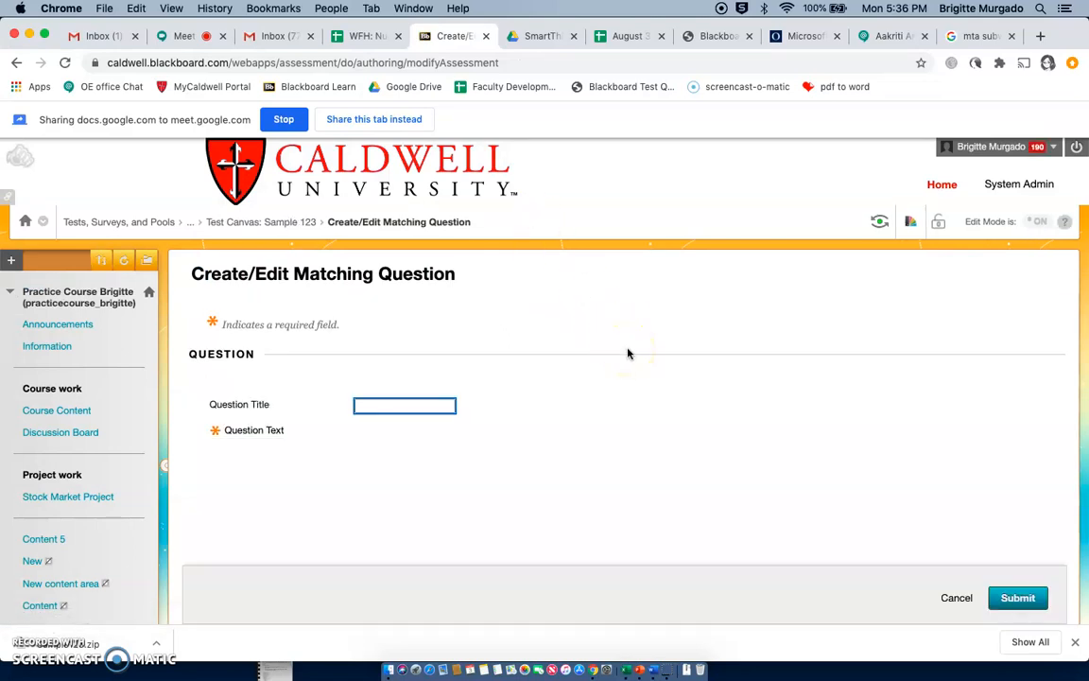
scroll(628, 354, "down", 4)
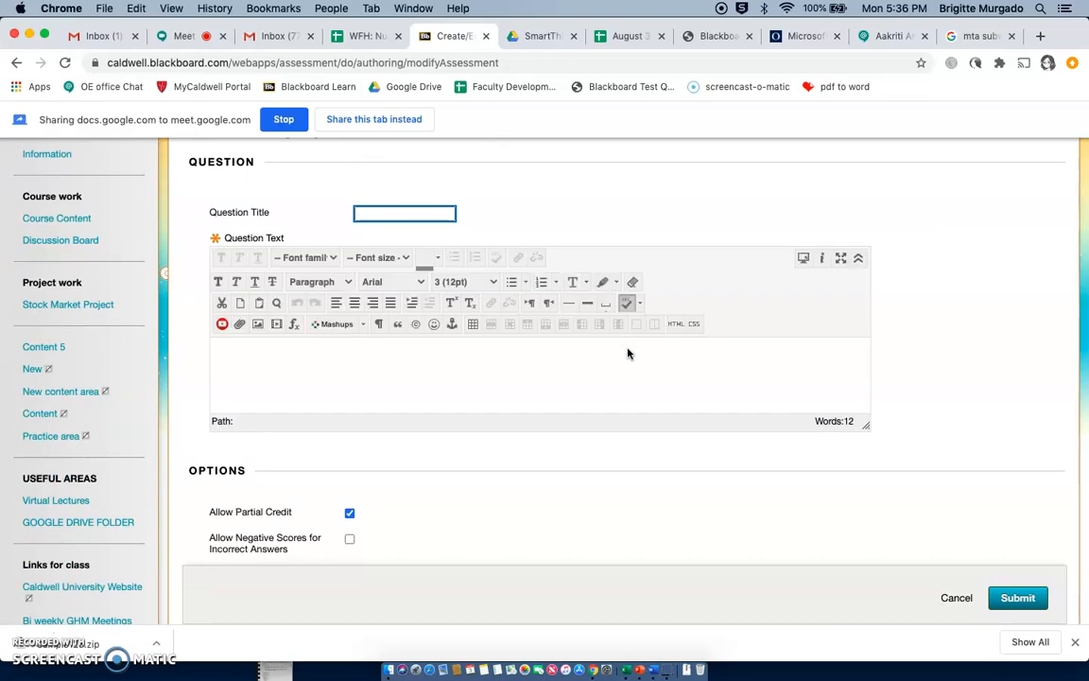
left_click(972, 370)
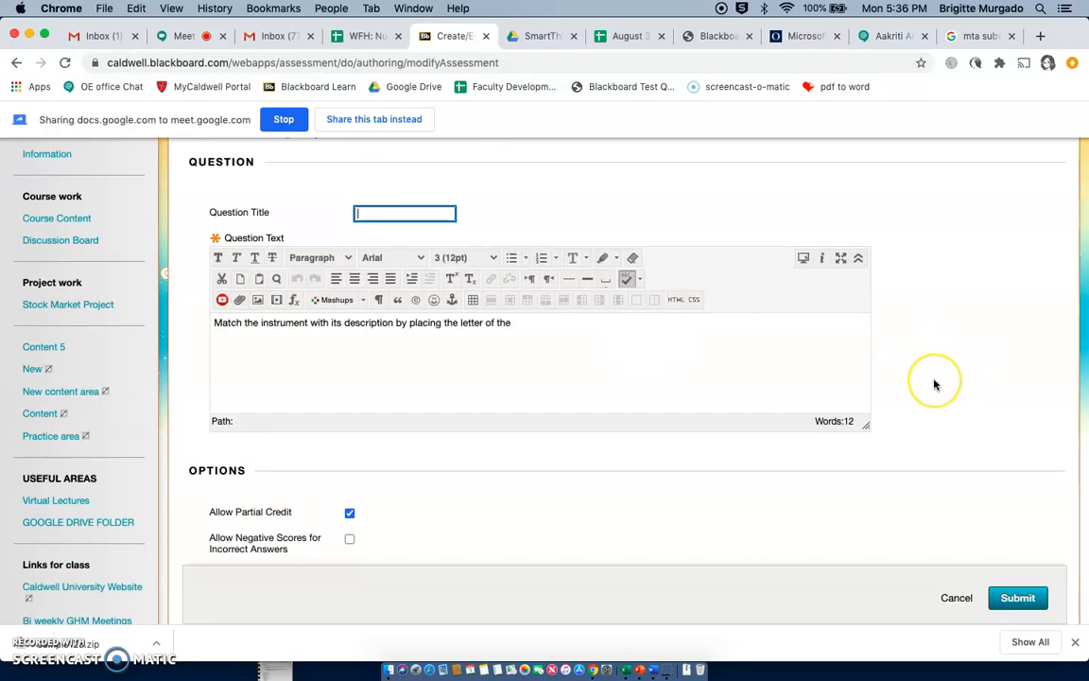
scroll(935, 383, "down", 5)
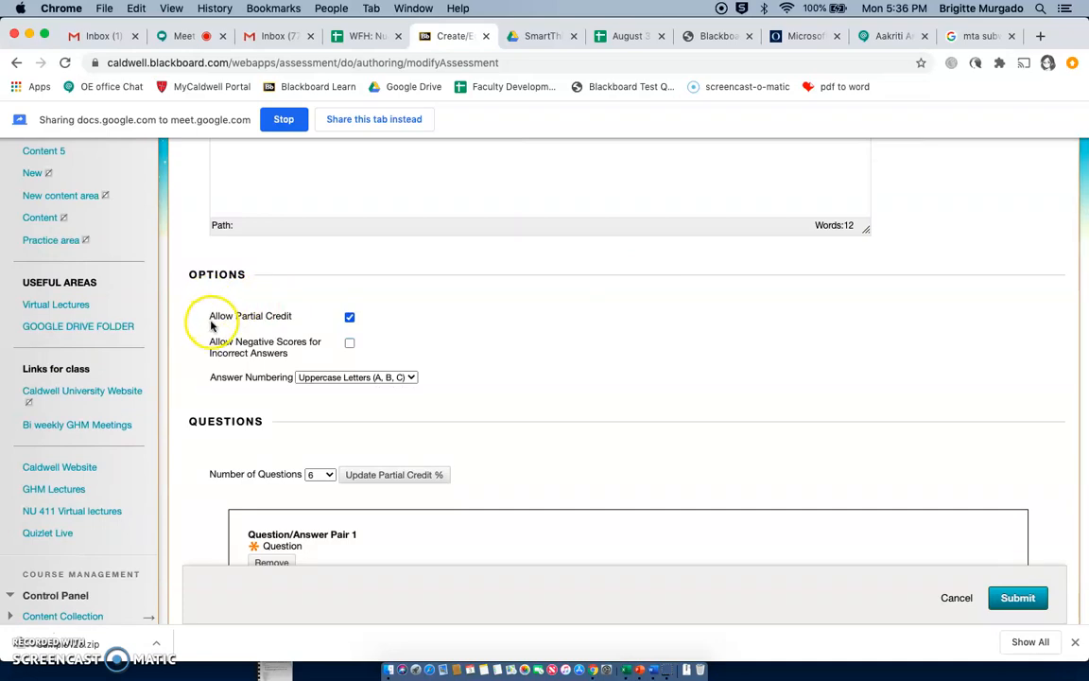
left_click(351, 319)
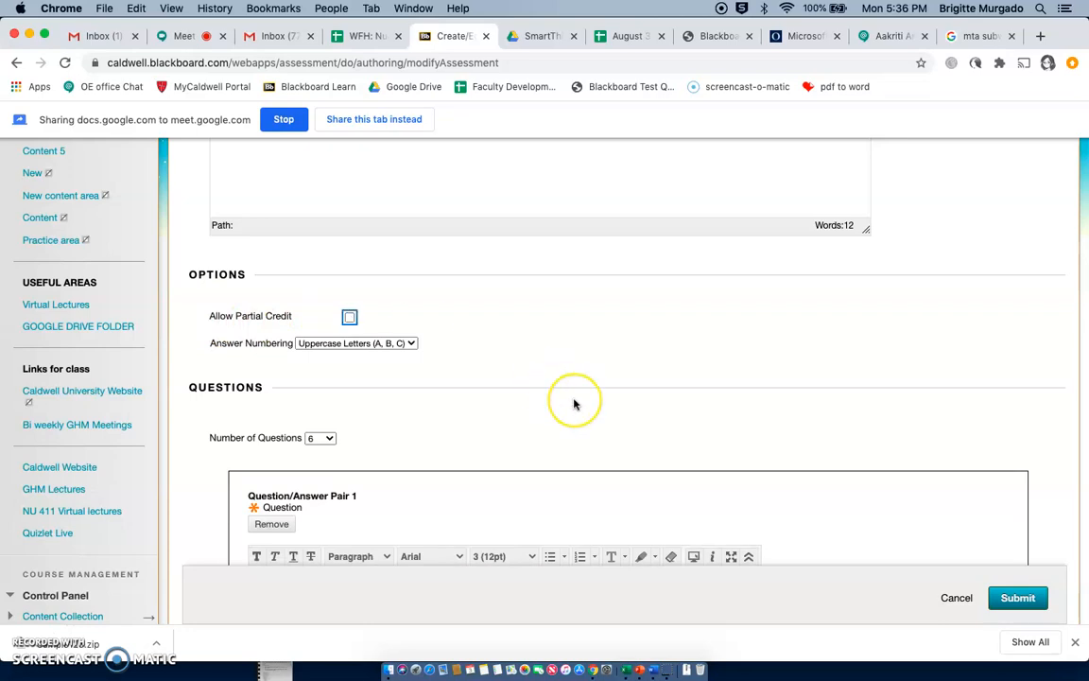
- Set the matching question's answer order to Randomly and submit the edited question
scroll(574, 403, "down", 7)
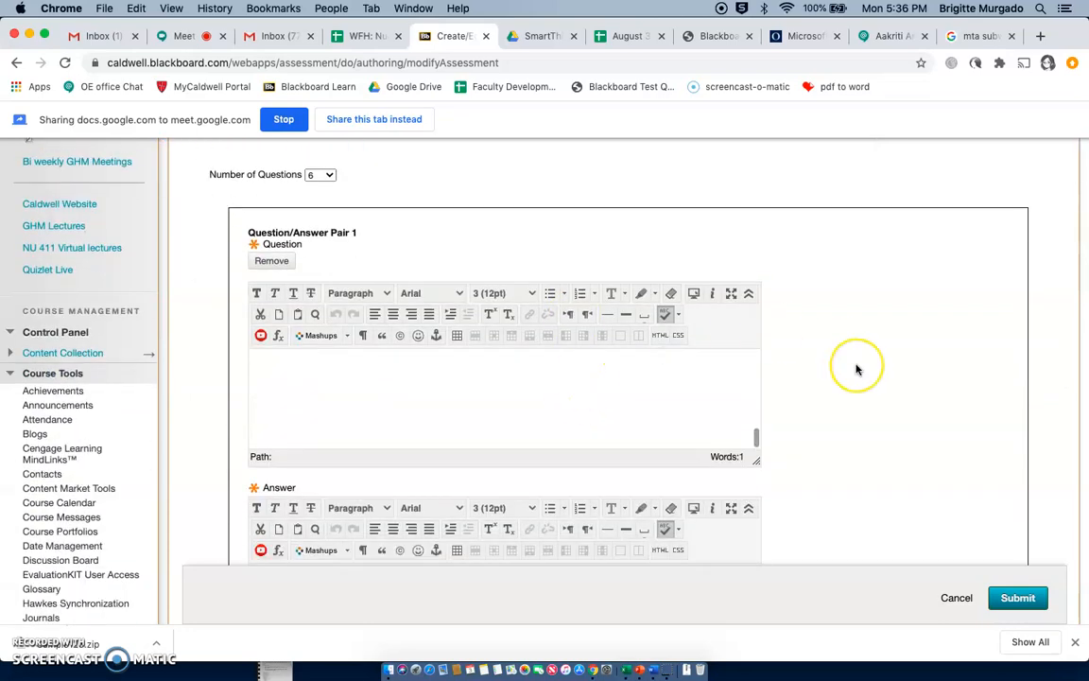
scroll(858, 365, "down", 15)
scroll(857, 369, "down", 17)
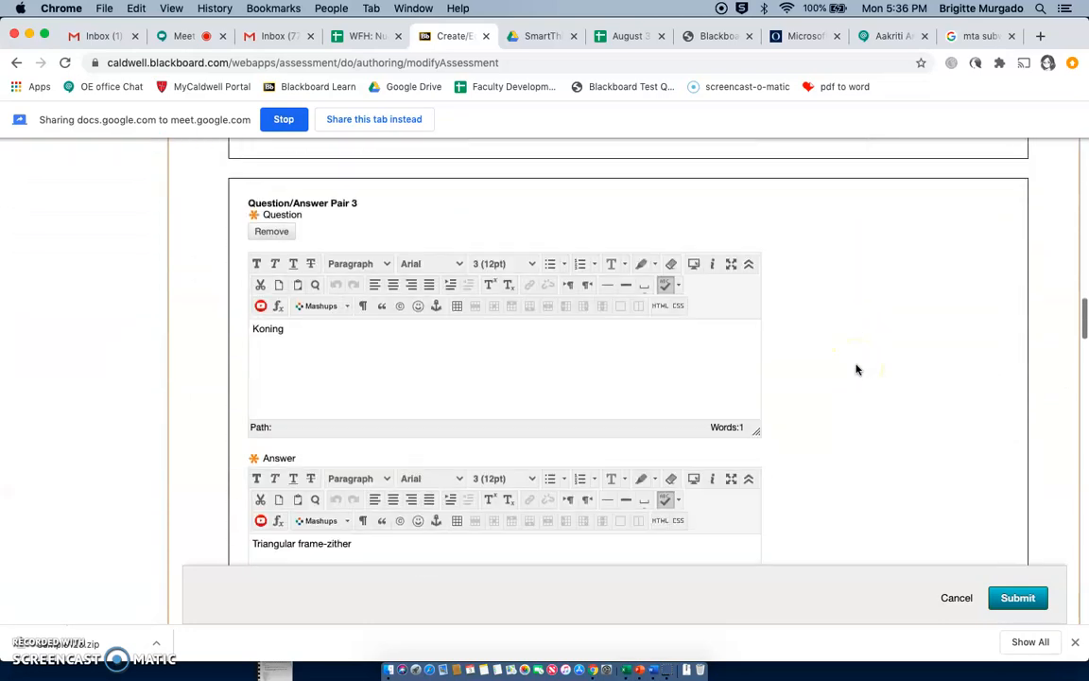
scroll(856, 370, "down", 16)
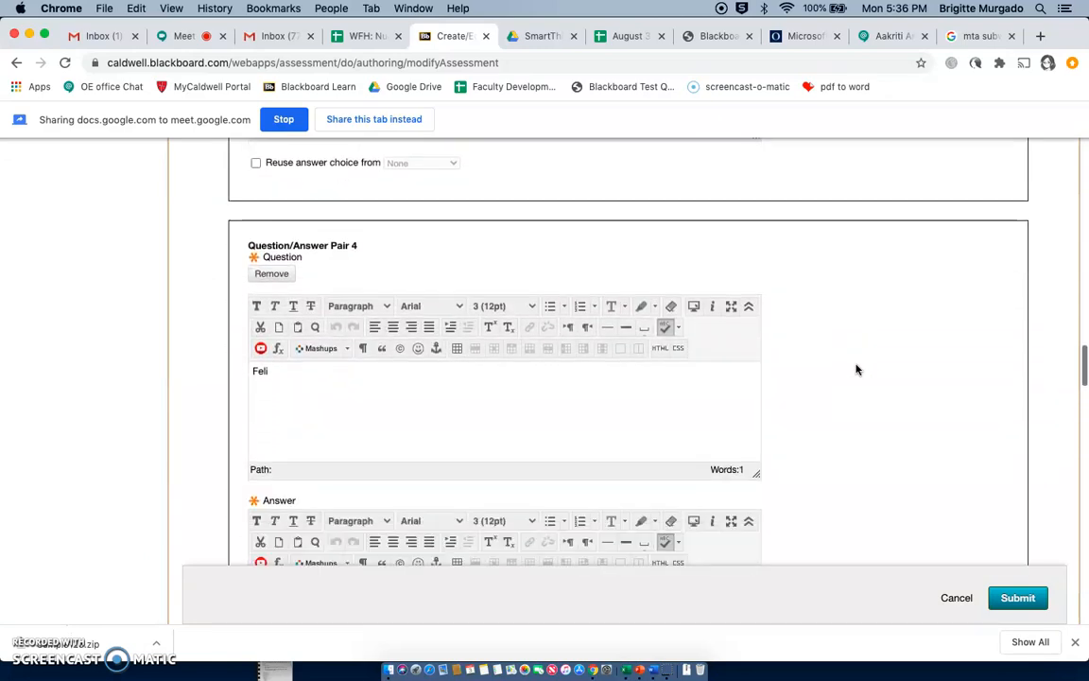
scroll(857, 369, "down", 20)
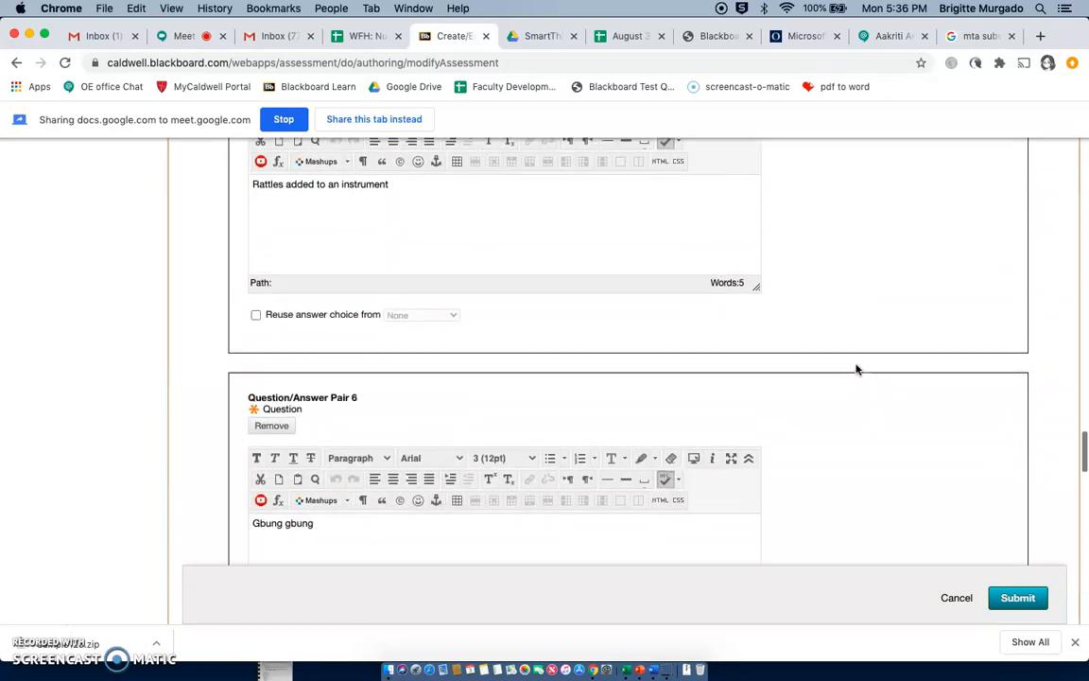
scroll(856, 369, "down", 10)
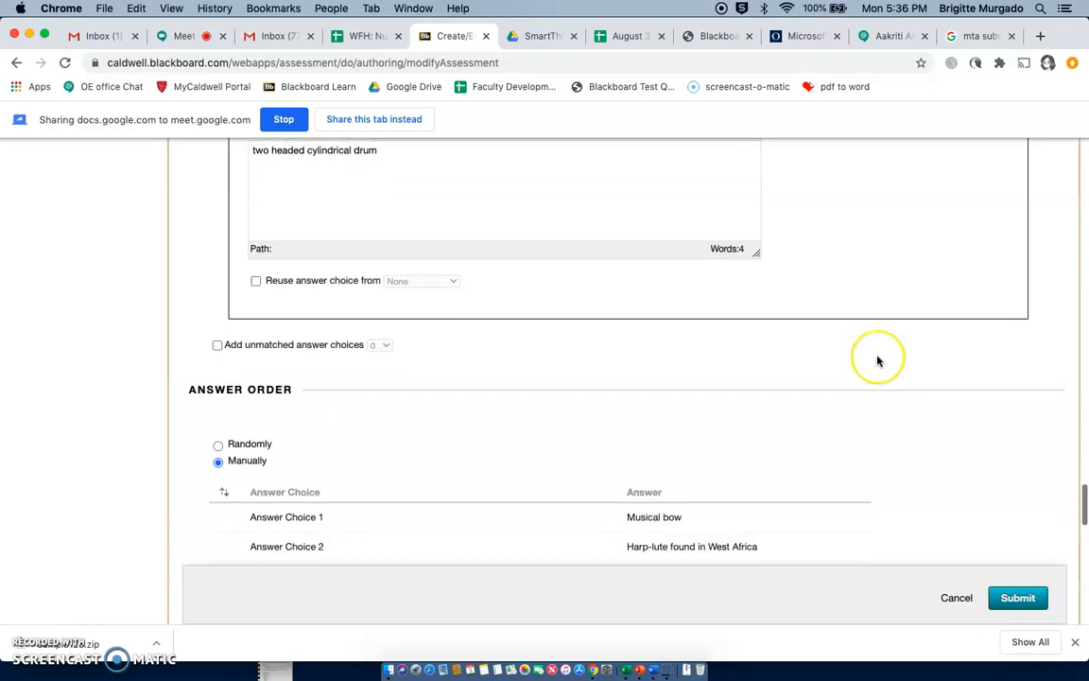
scroll(877, 361, "down", 1)
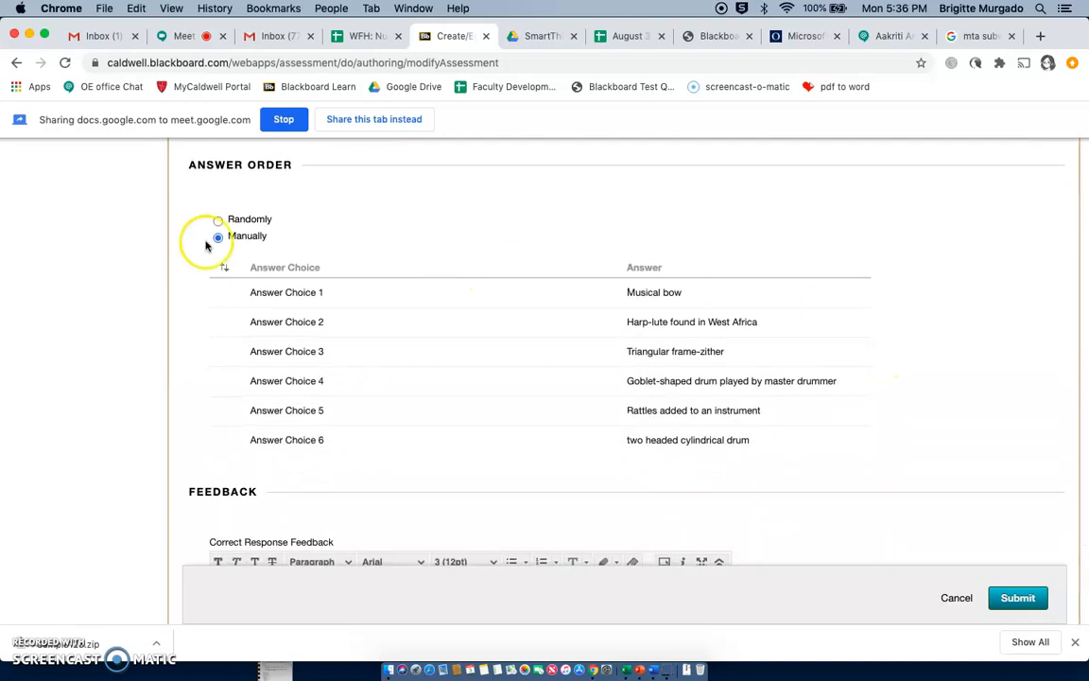
scroll(399, 240, "up", 10)
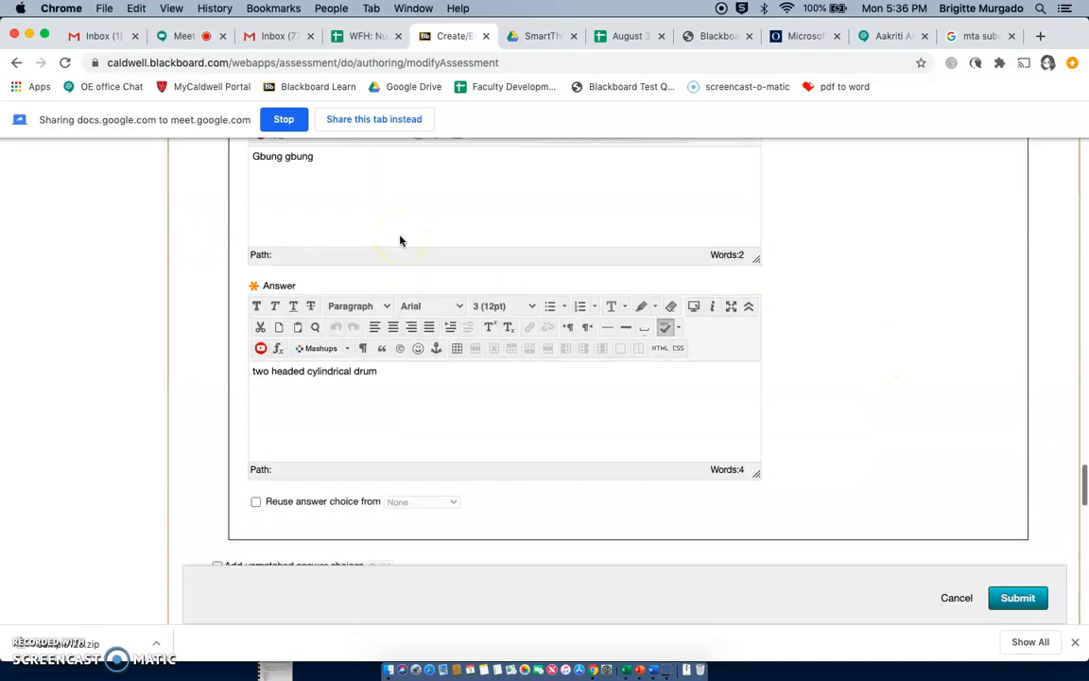
scroll(871, 400, "down", 10)
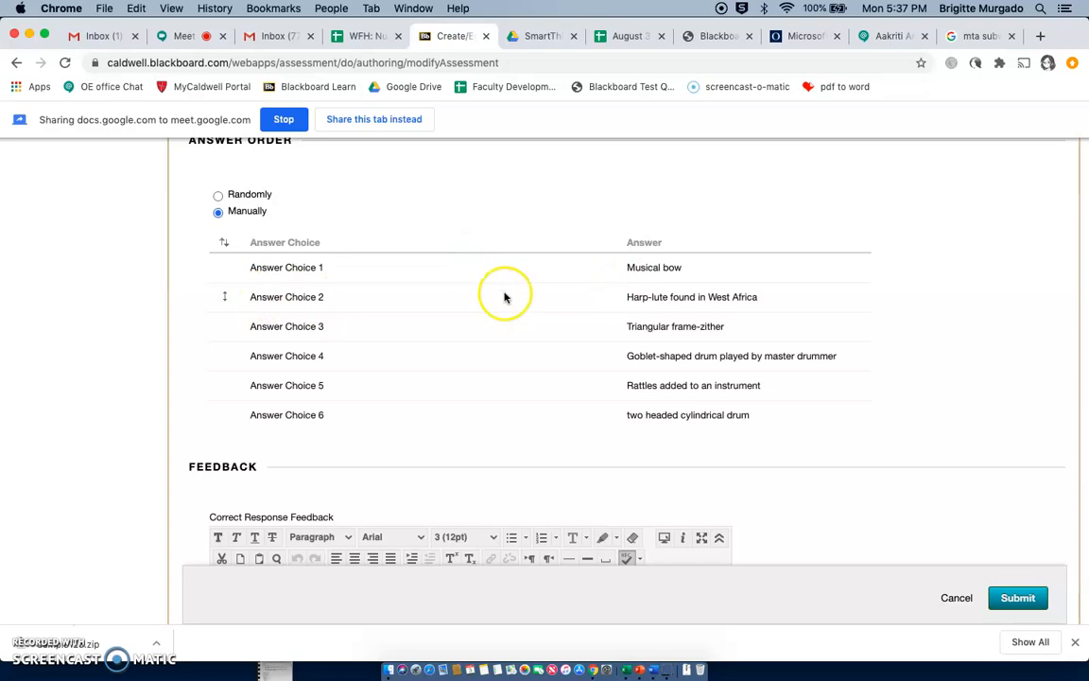
left_click(219, 195)
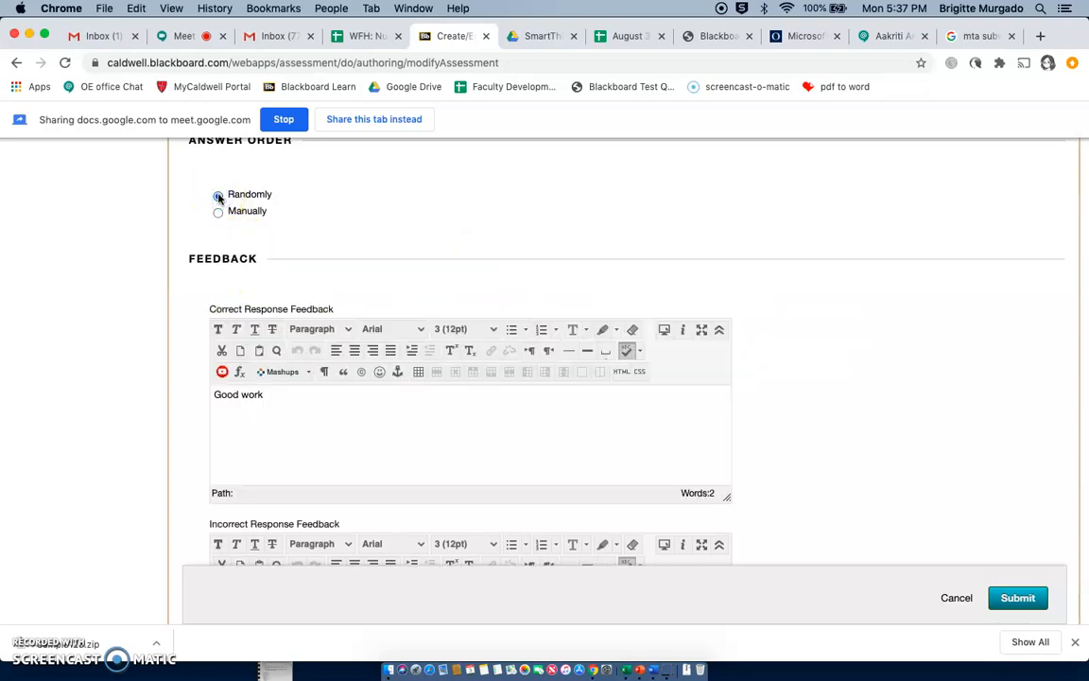
scroll(353, 225, "down", 15)
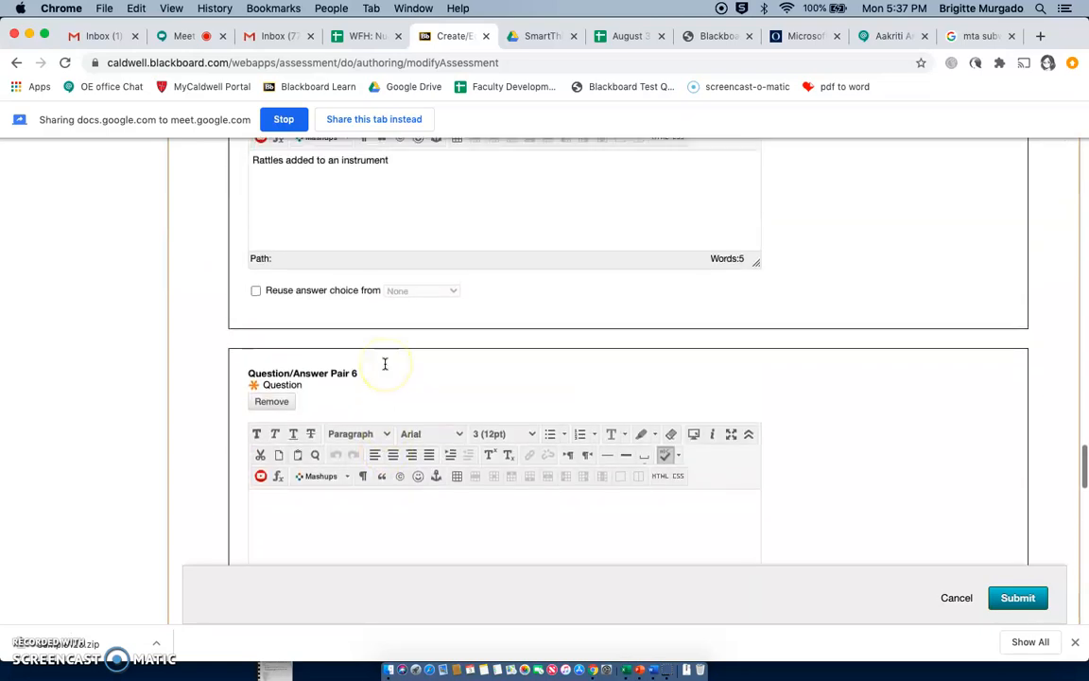
scroll(385, 363, "up", 1)
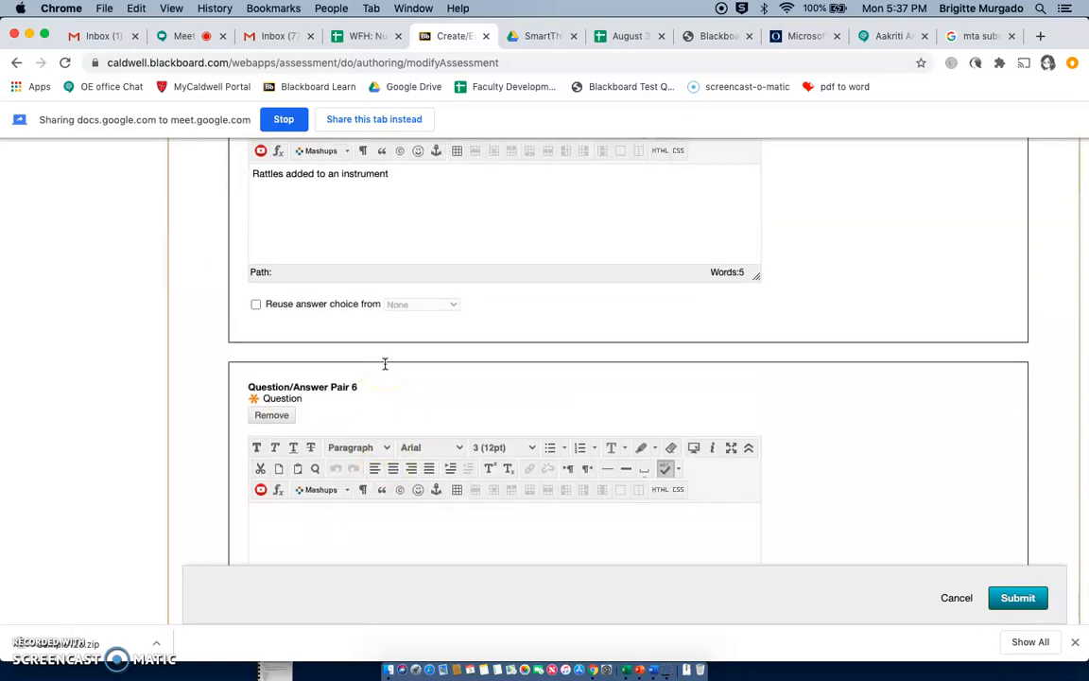
scroll(385, 363, "up", 3)
scroll(384, 363, "down", 7)
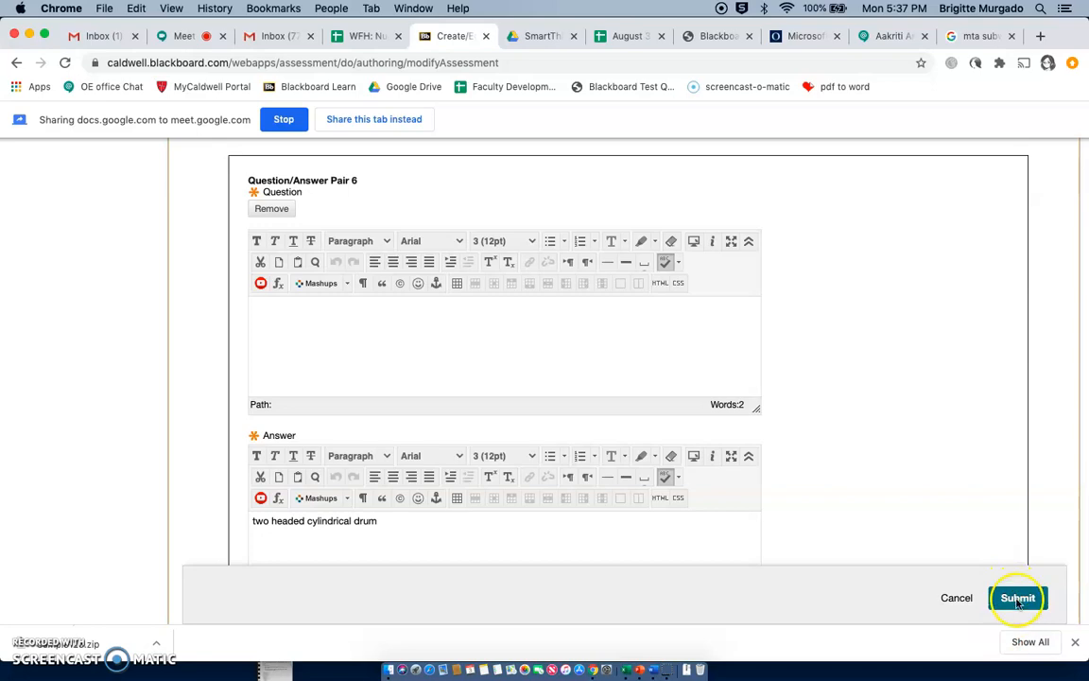
left_click(1017, 601)
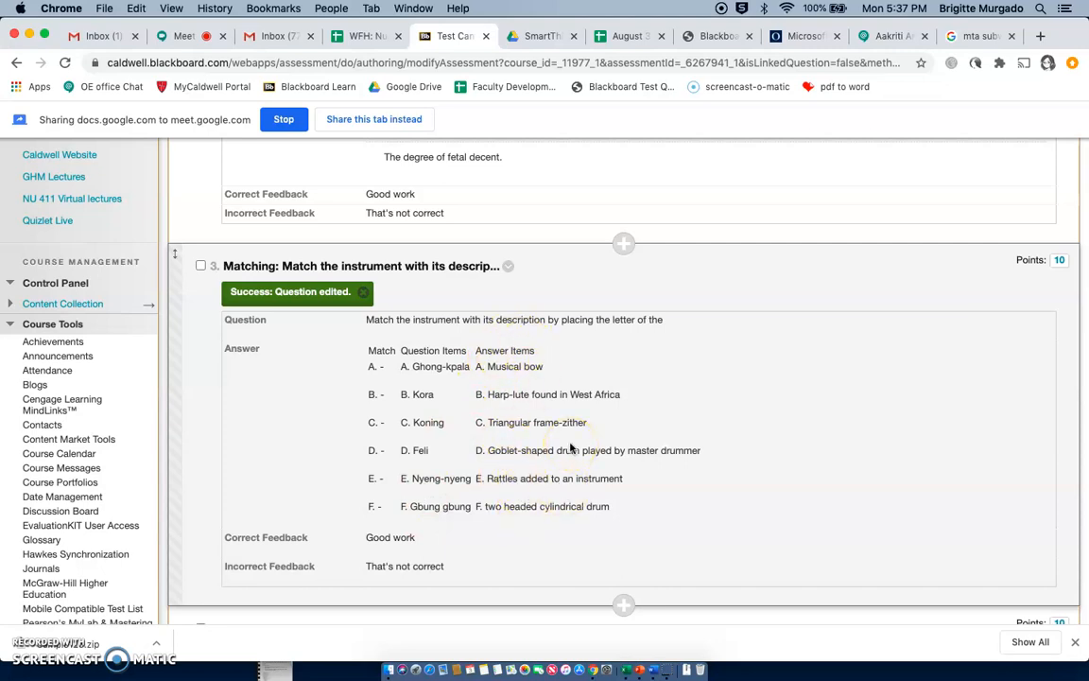
- Check the essay, multiple choice and fill-in-the-blank questions and finish editing the test
scroll(589, 458, "down", 6)
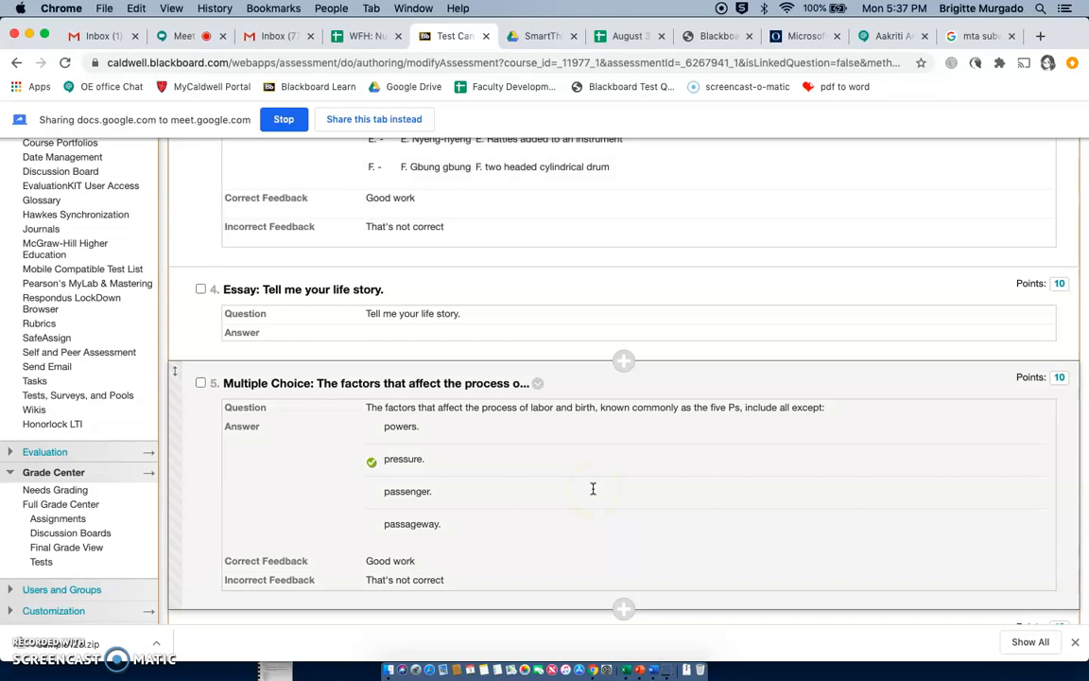
scroll(593, 488, "down", 5)
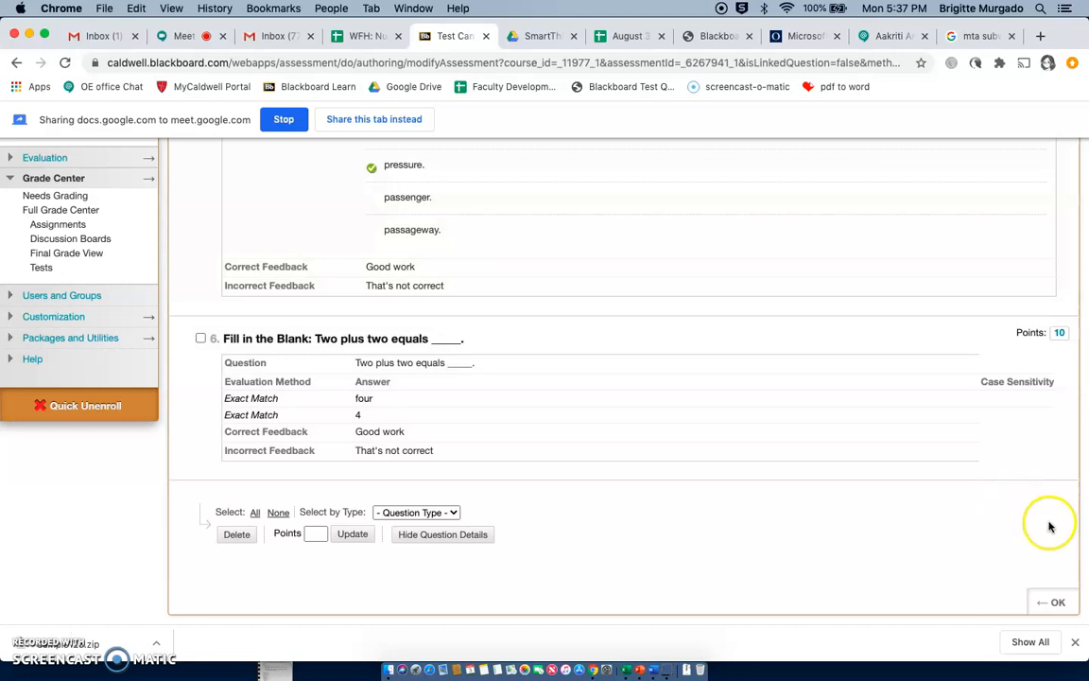
left_click(1058, 604)
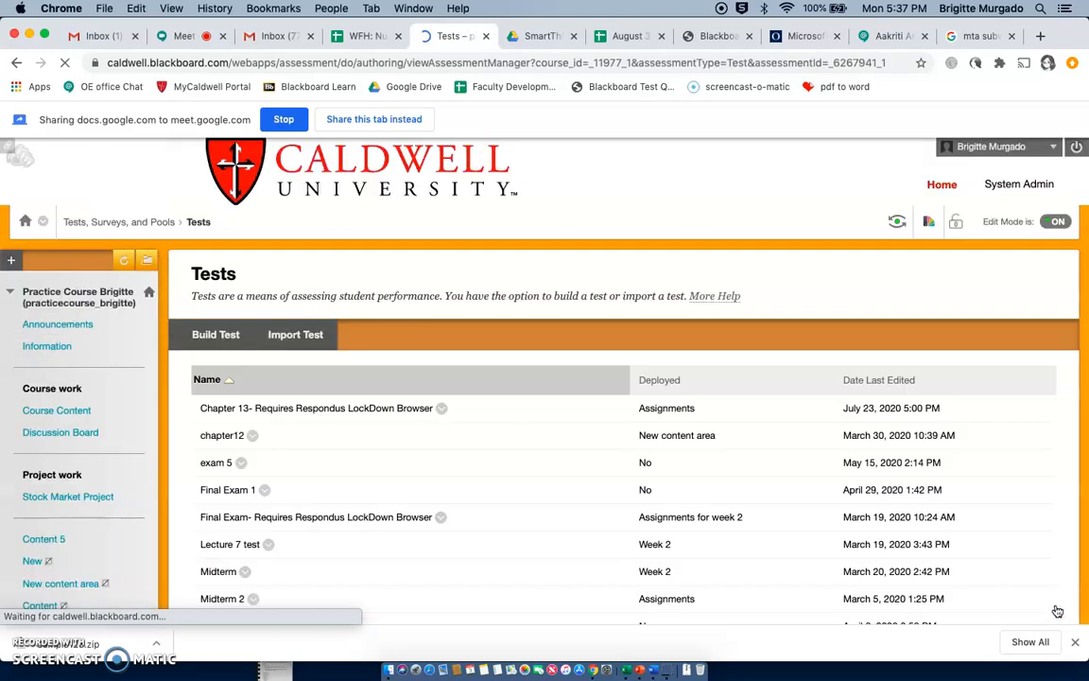
- Add the existing Sample 123 test to the Course Content area and submit its test options as they are
left_click(52, 413)
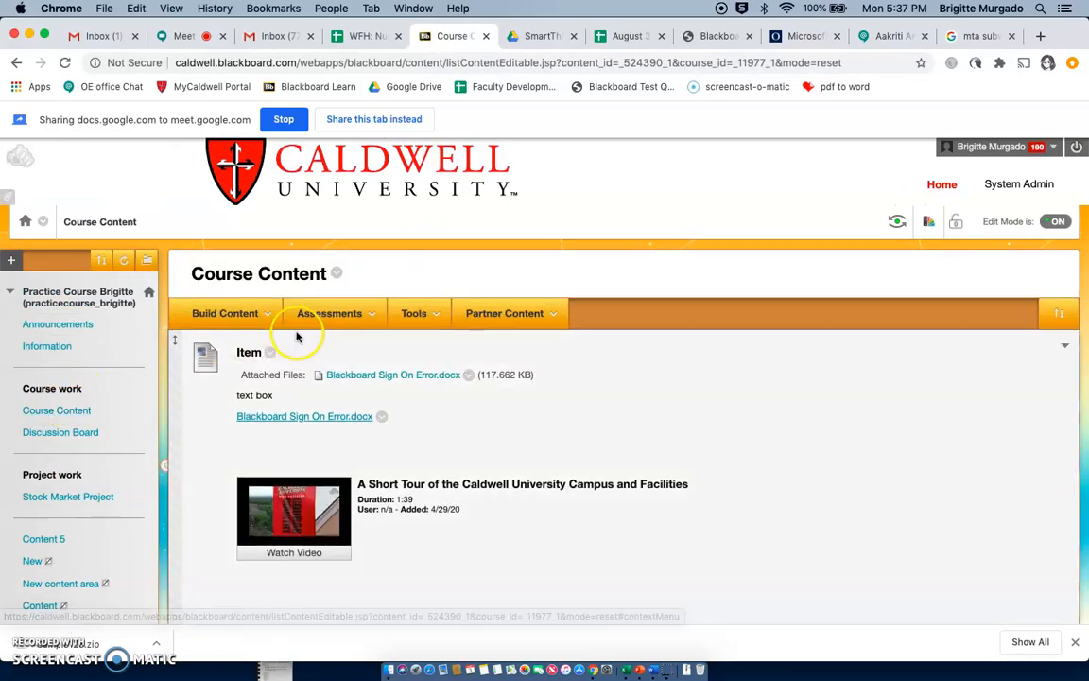
left_click(321, 314)
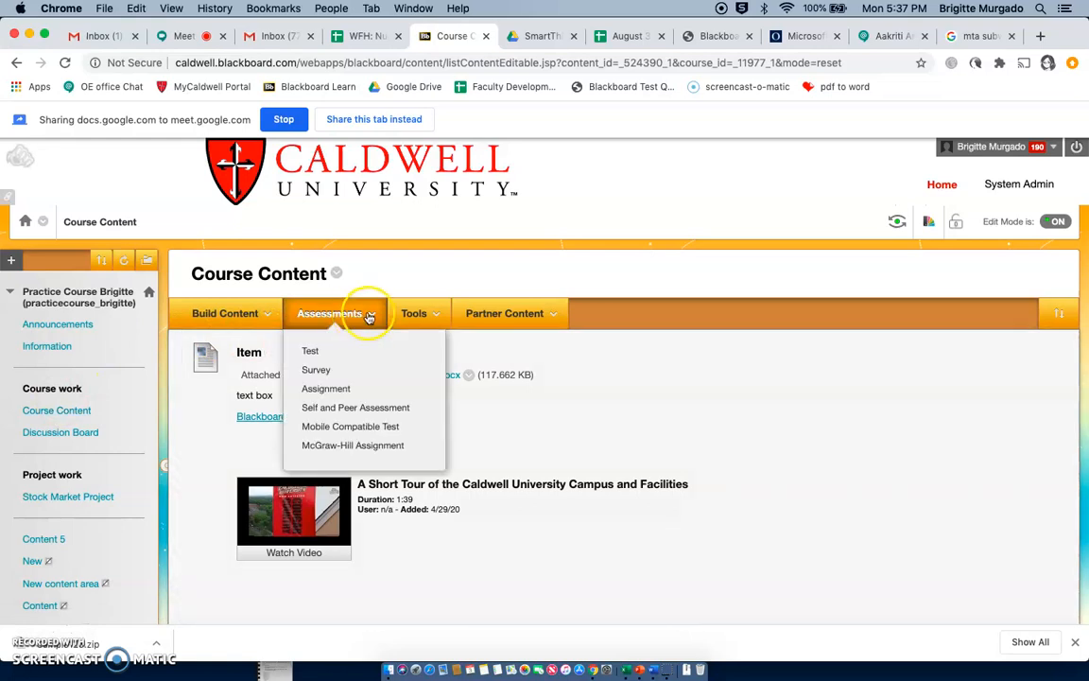
left_click(314, 351)
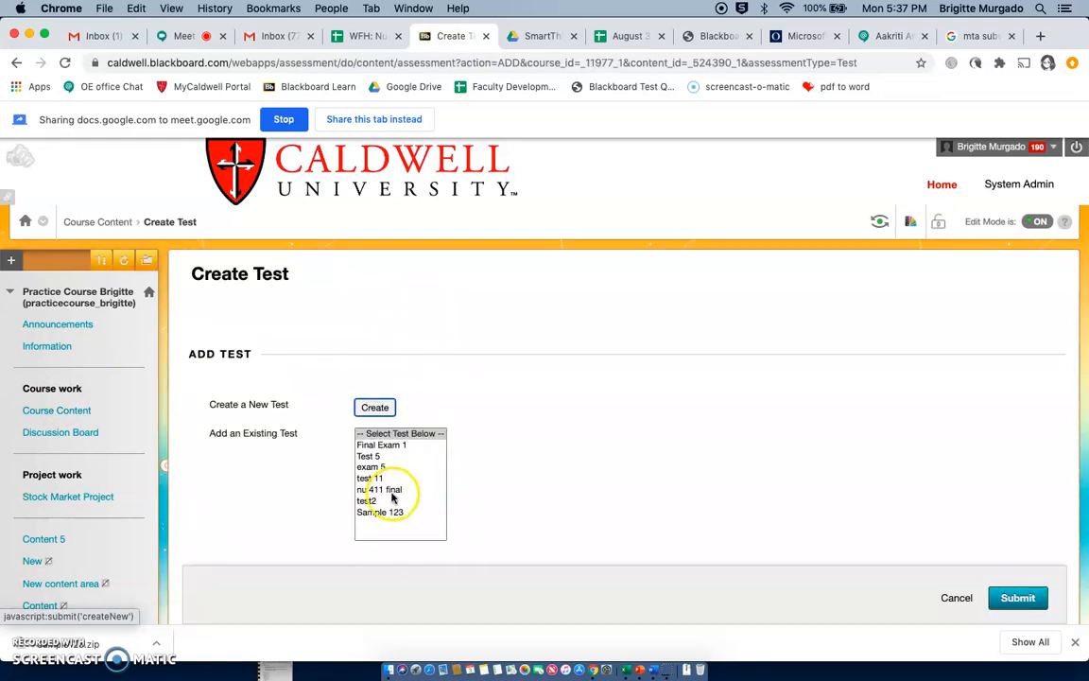
left_click(398, 513)
left_click(1013, 596)
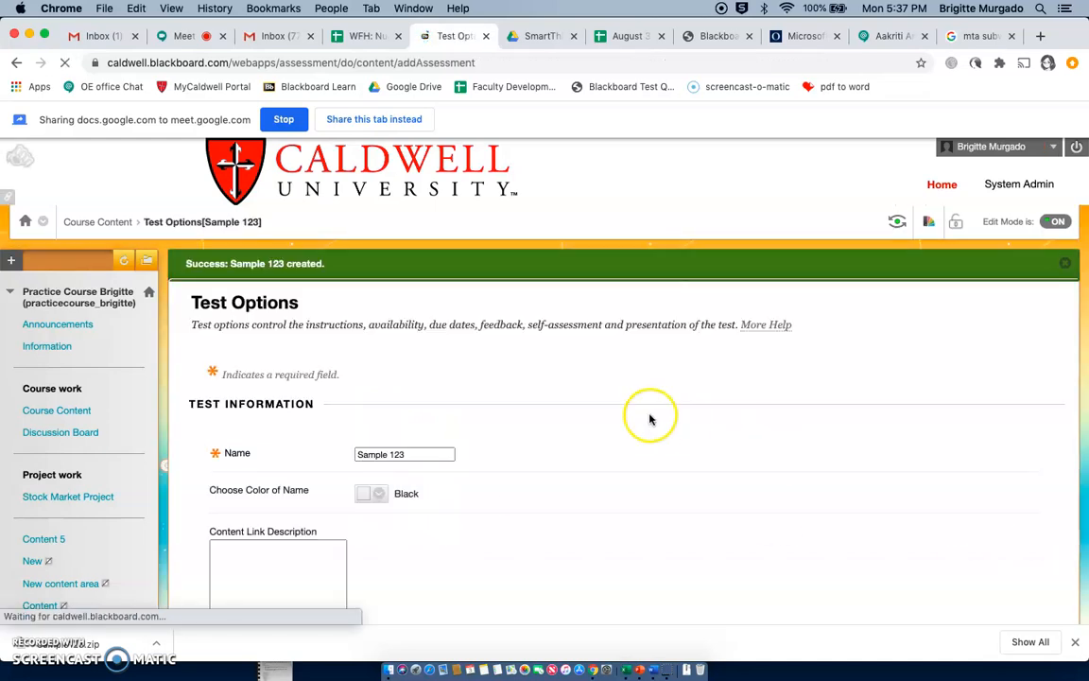
scroll(486, 417, "down", 3)
scroll(486, 418, "down", 1)
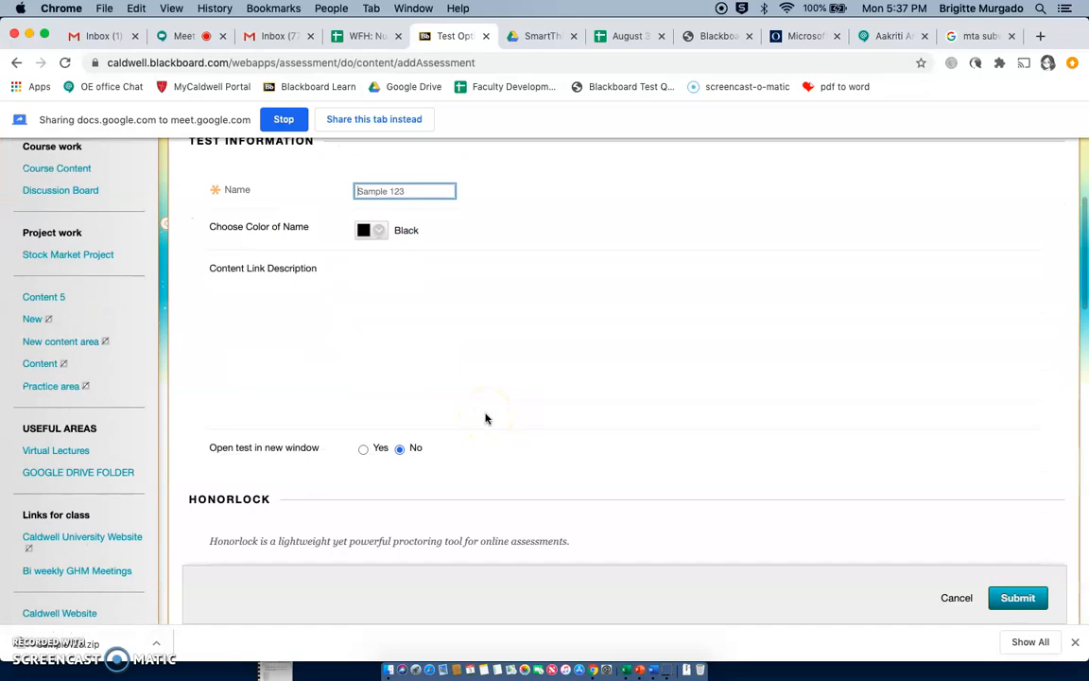
left_click(1017, 597)
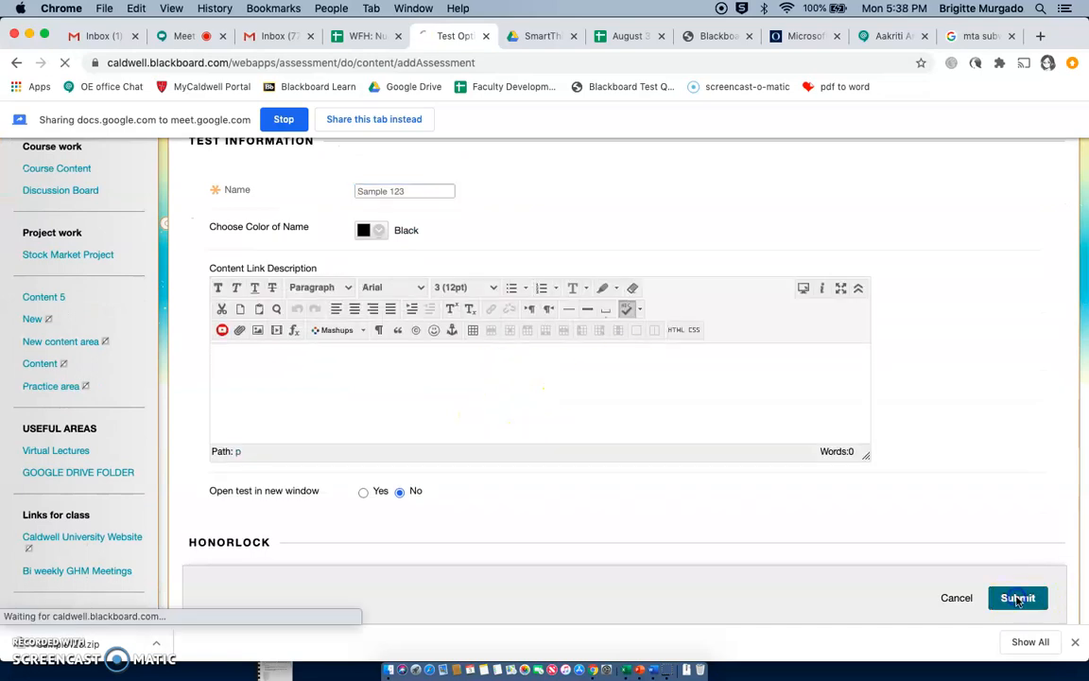
- Open the Sample 123 test from the Course Content area and begin its preview
scroll(311, 418, "down", 15)
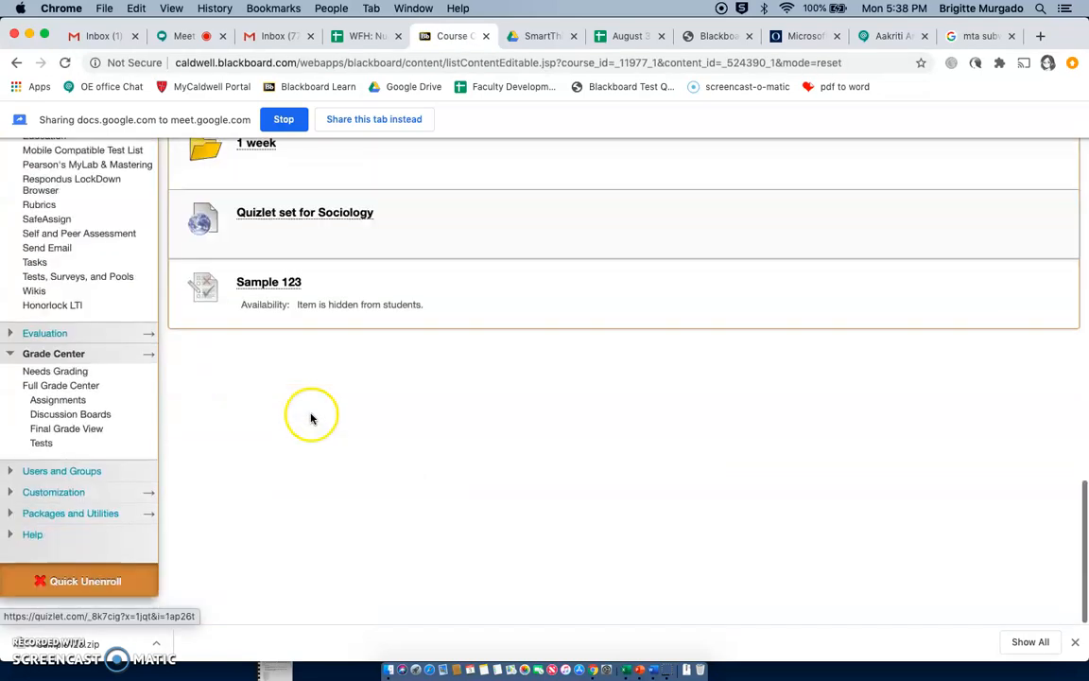
left_click(262, 302)
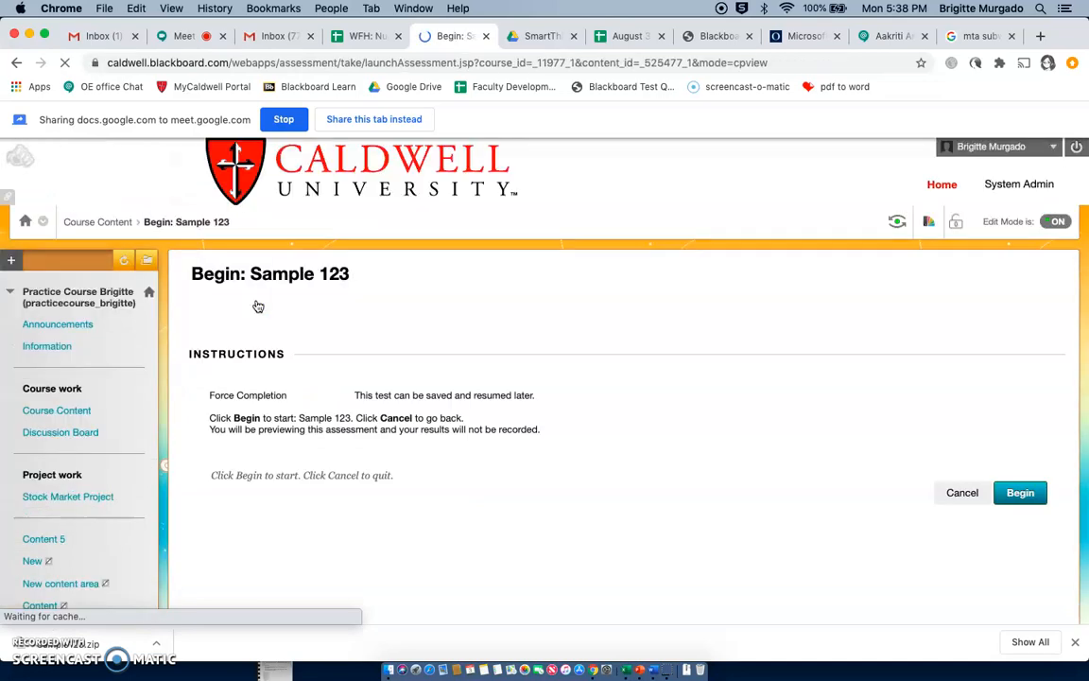
left_click(1020, 492)
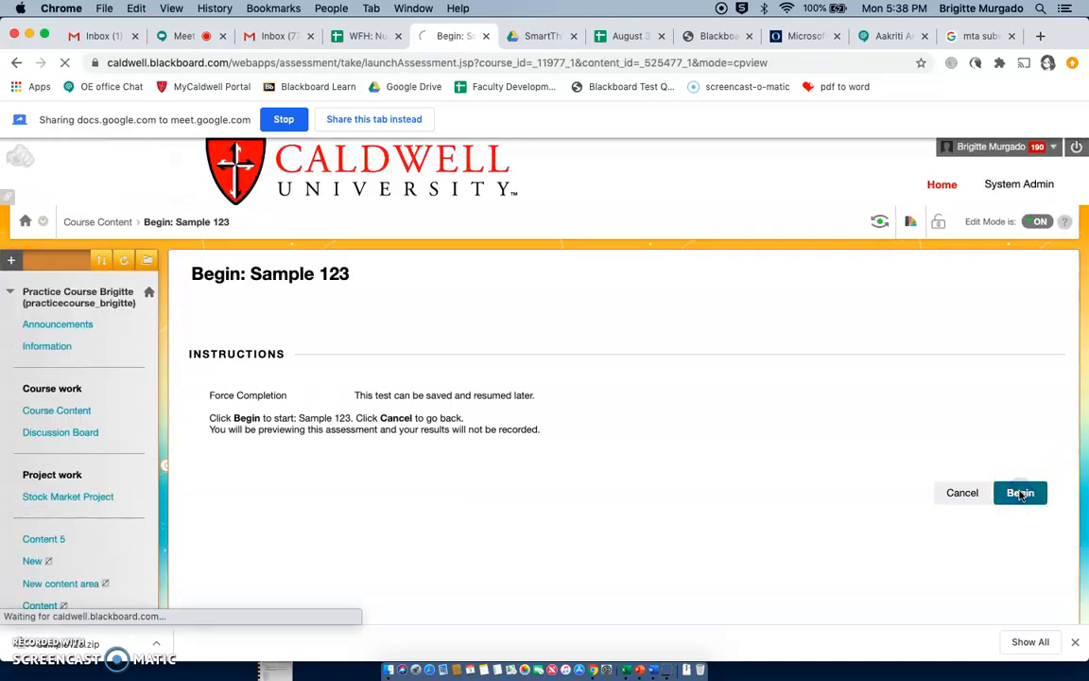
- Answer question 1 with False and select "Fetal lie and attitude." and "The degree of fetal decent." for question 2
scroll(620, 462, "down", 3)
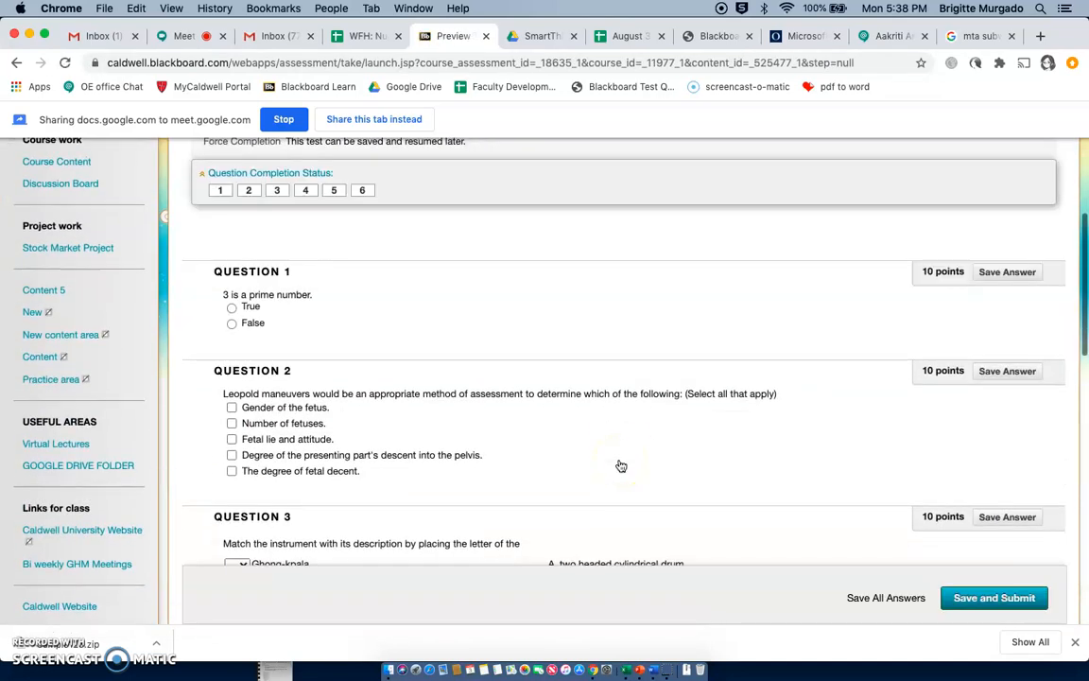
left_click(232, 323)
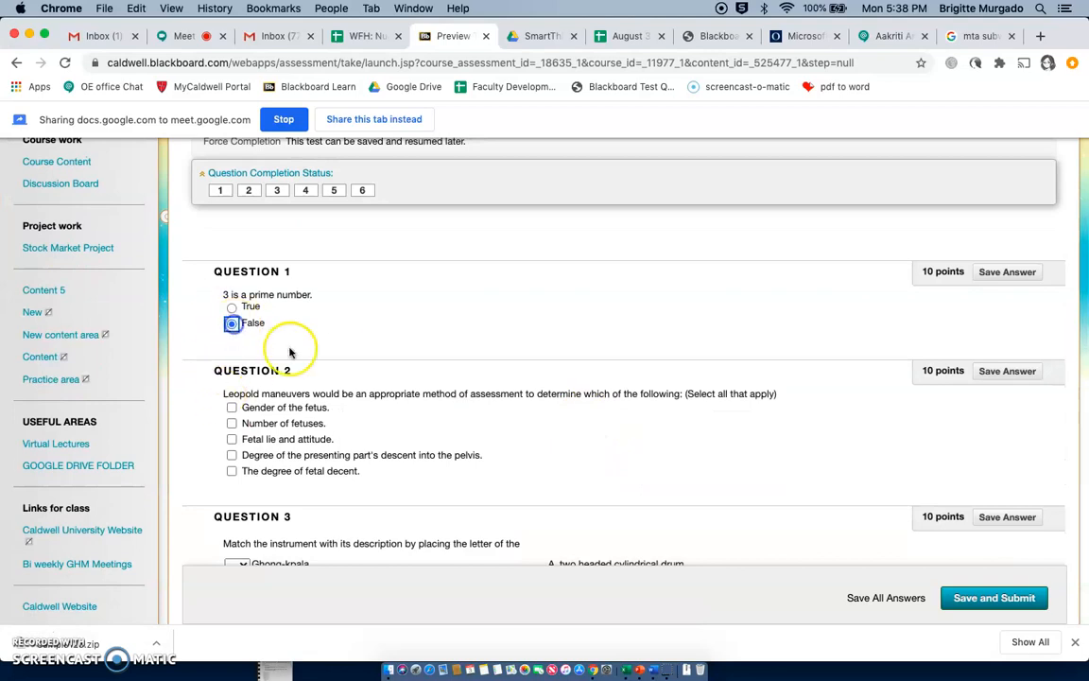
scroll(290, 351, "down", 3)
left_click(231, 316)
left_click(231, 348)
scroll(469, 431, "down", 3)
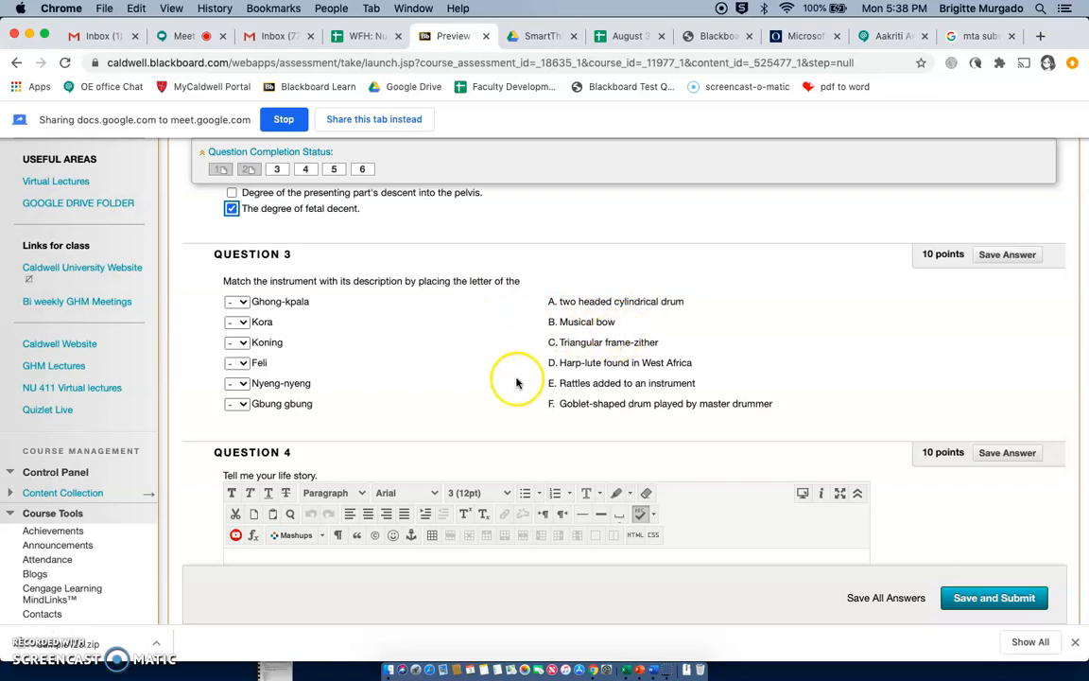
- Inspect the letter choices for Ghong-kpala in question 3 and look through the rest of the test preview
left_click(237, 302)
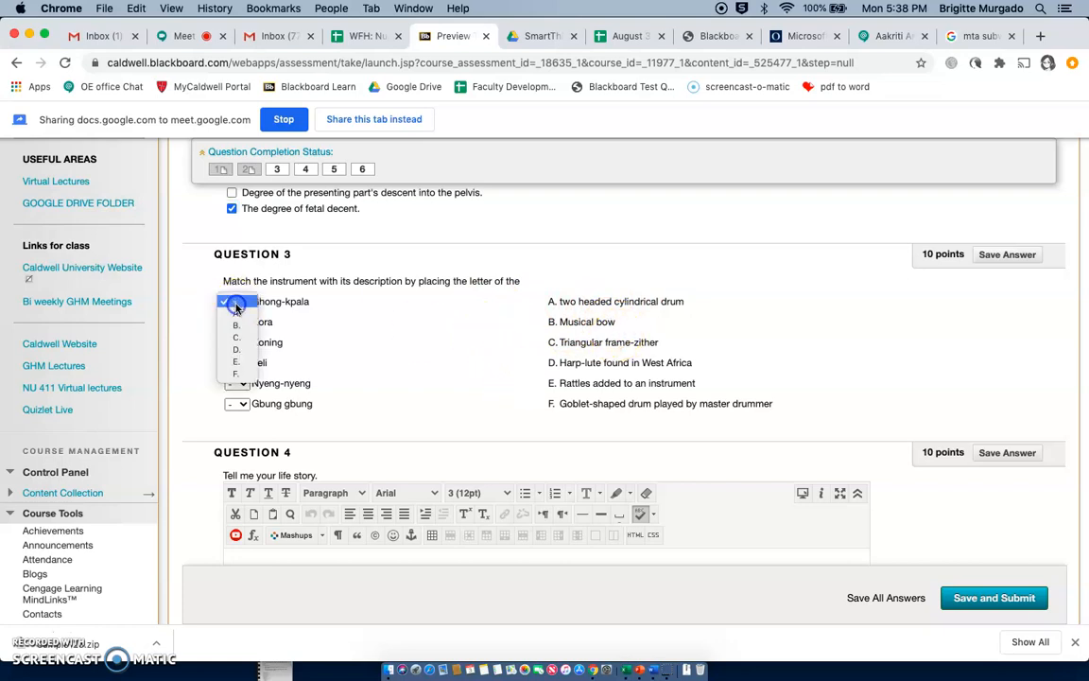
left_click(321, 359)
scroll(346, 382, "down", 10)
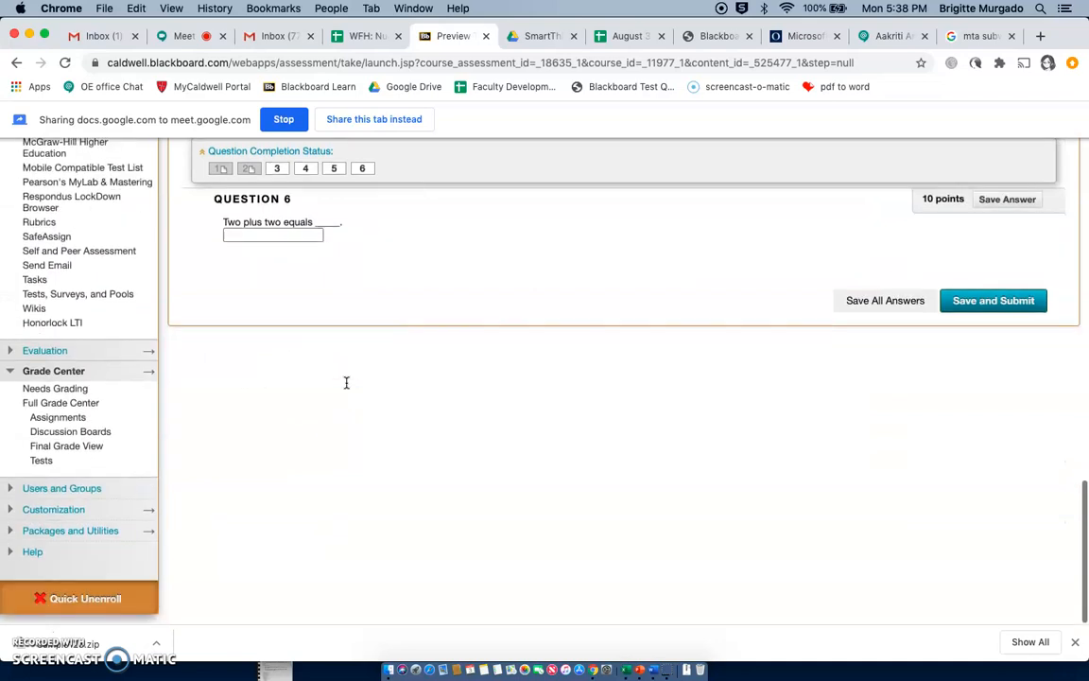
scroll(346, 382, "up", 10)
scroll(346, 382, "up", 3)
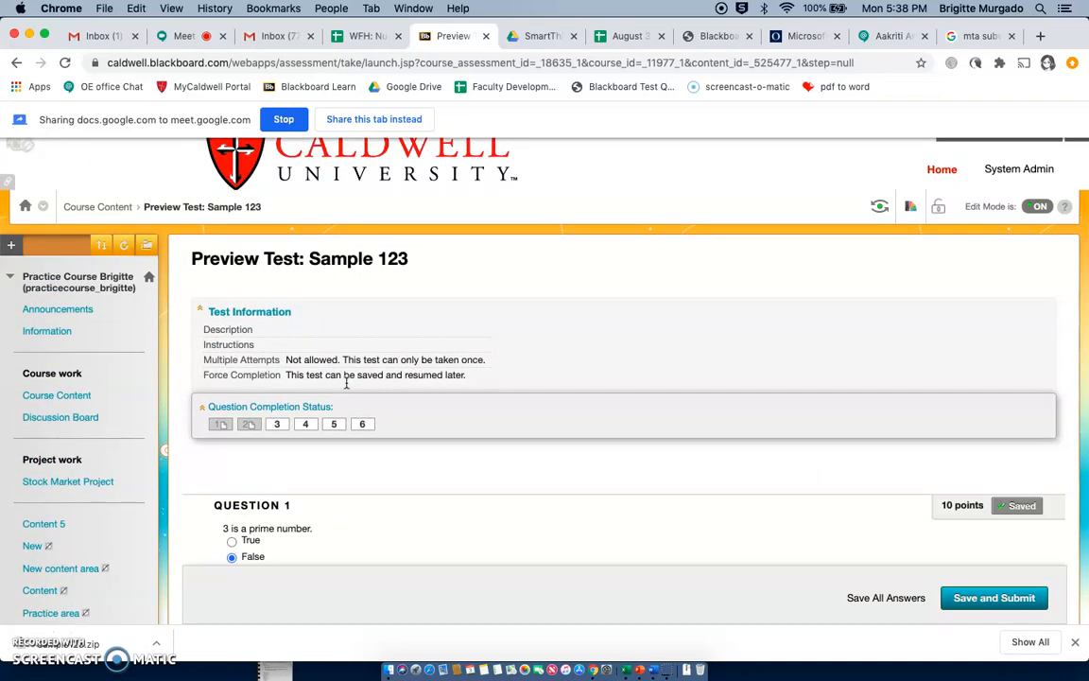
- Switch to Word to view the source questions in the "Sample test questions" document and return to Chrome
left_click(652, 673)
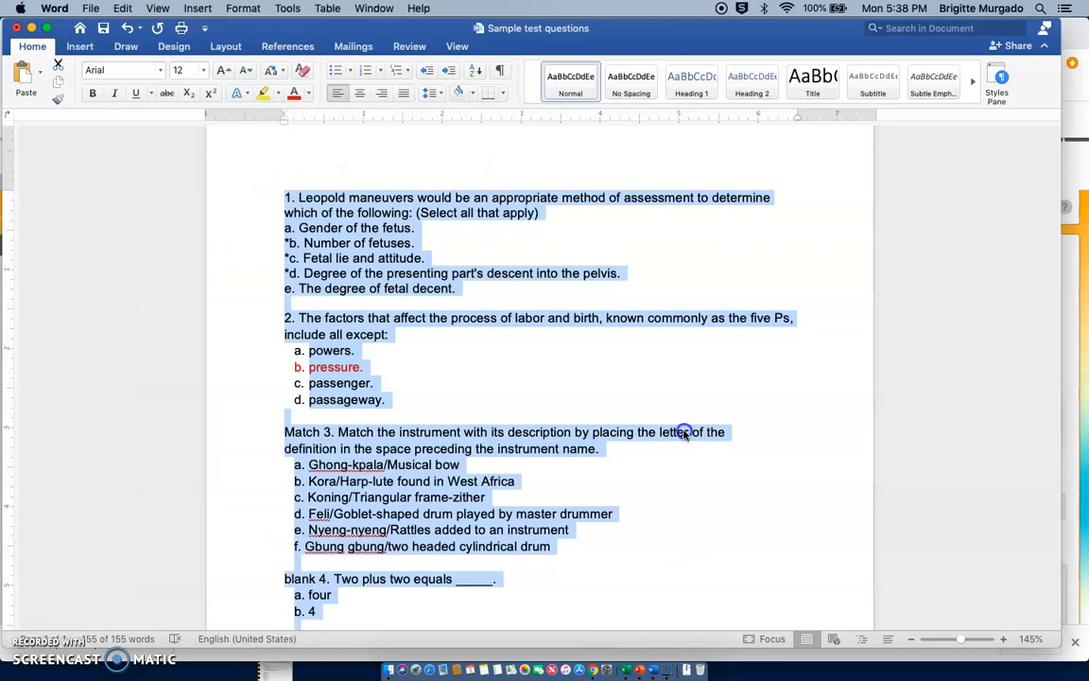
left_click(615, 389)
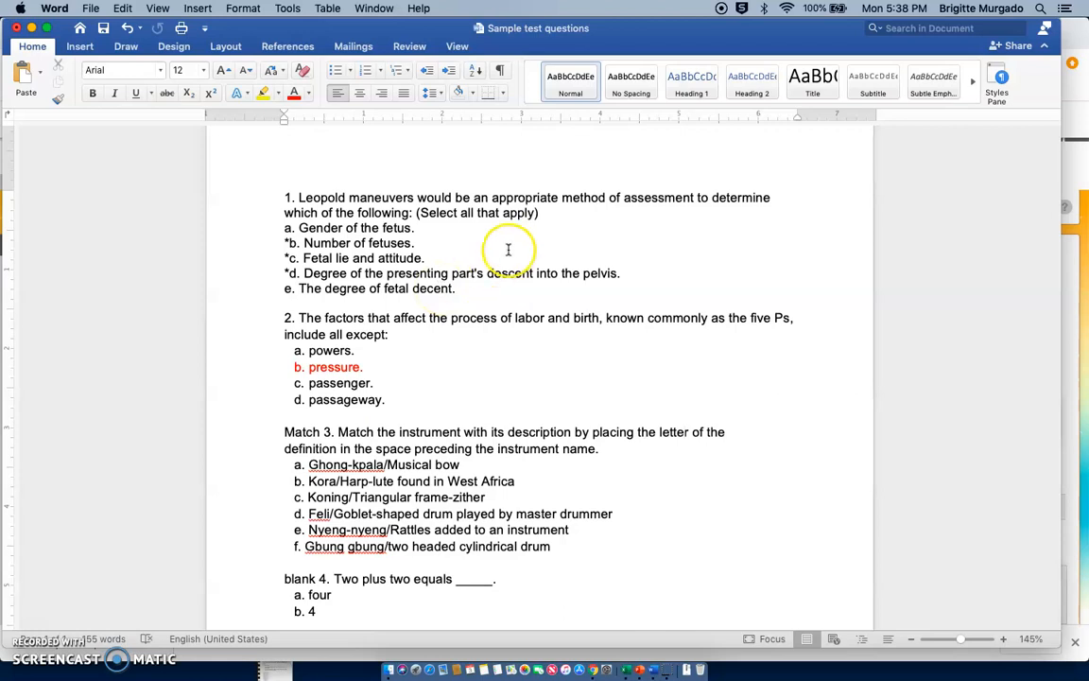
left_click(1077, 293)
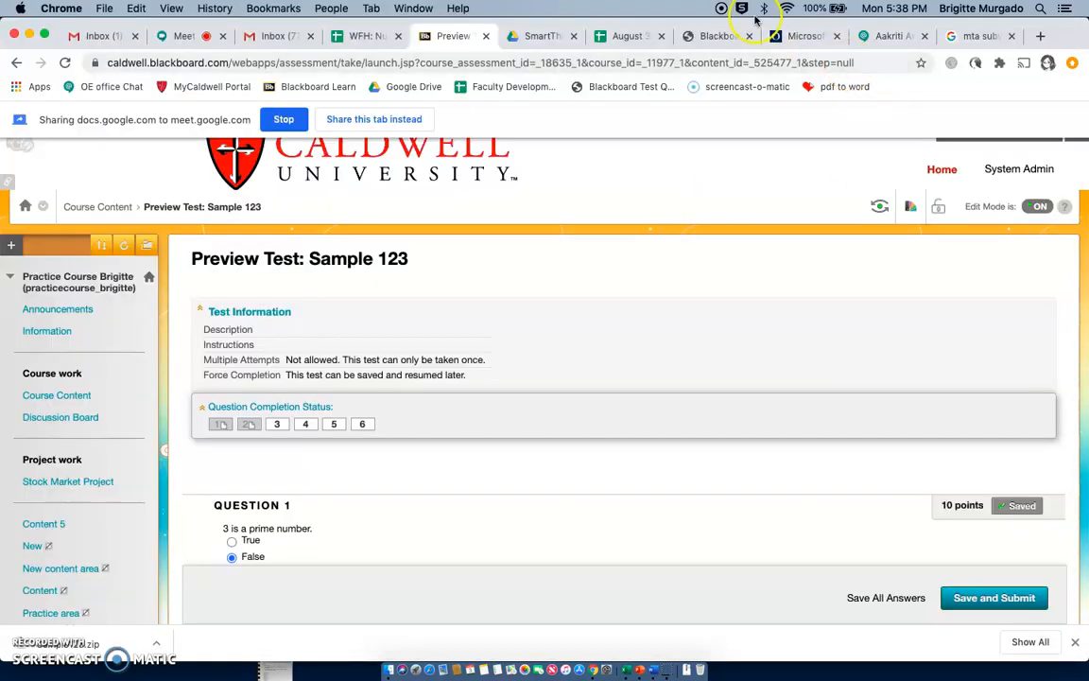
- View the formatted questions on the Blackboard quiz generator page and go back to the Sample 123 test preview
left_click(715, 37)
scroll(416, 322, "up", 2)
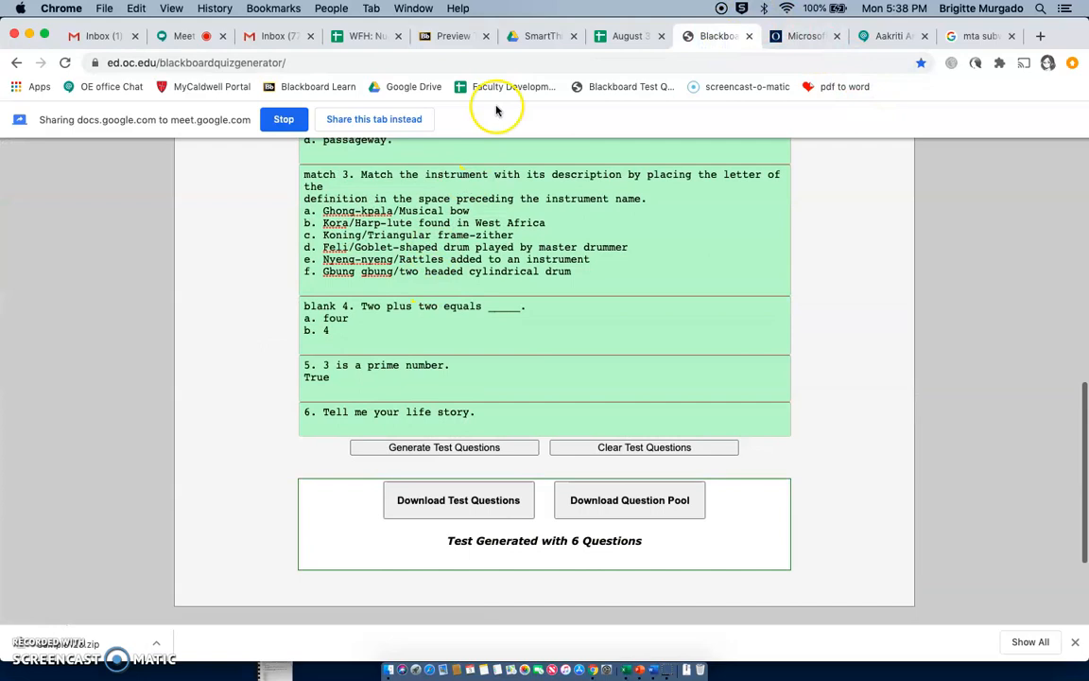
left_click(453, 37)
scroll(468, 340, "down", 5)
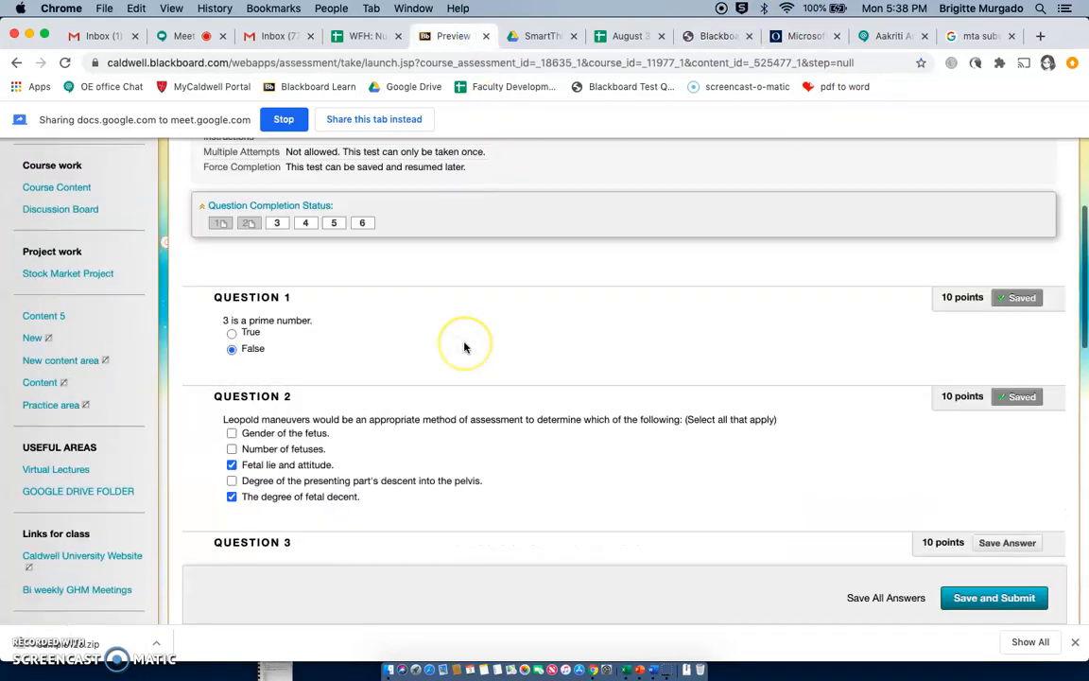